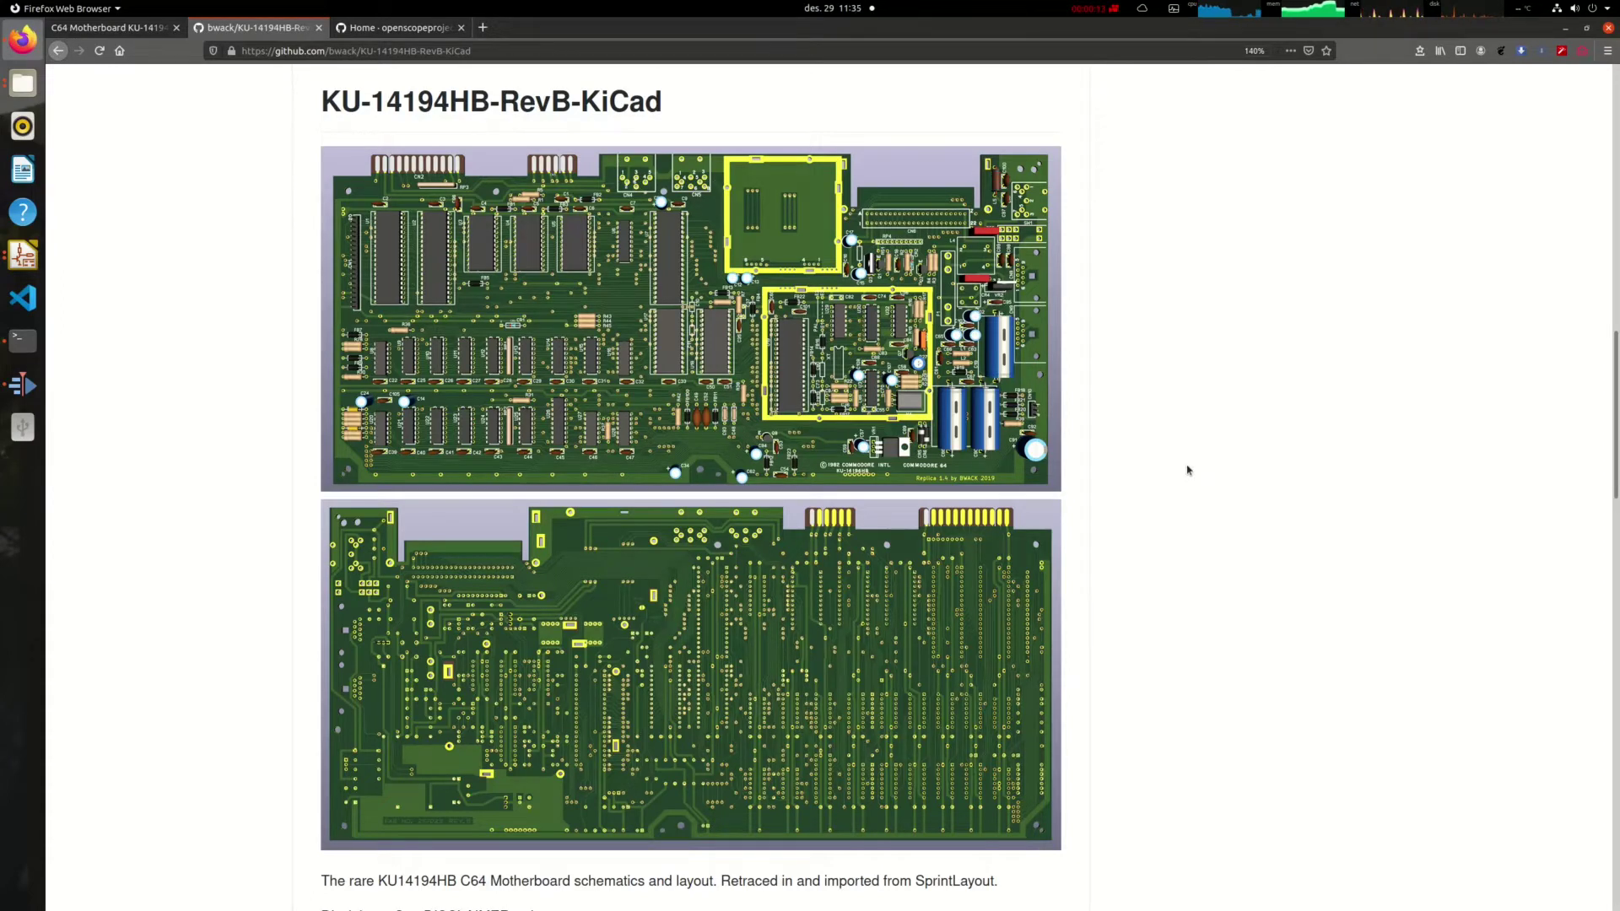
# Close the full-size top board render tab.
pyautogui.scroll(15, 1187, 470)
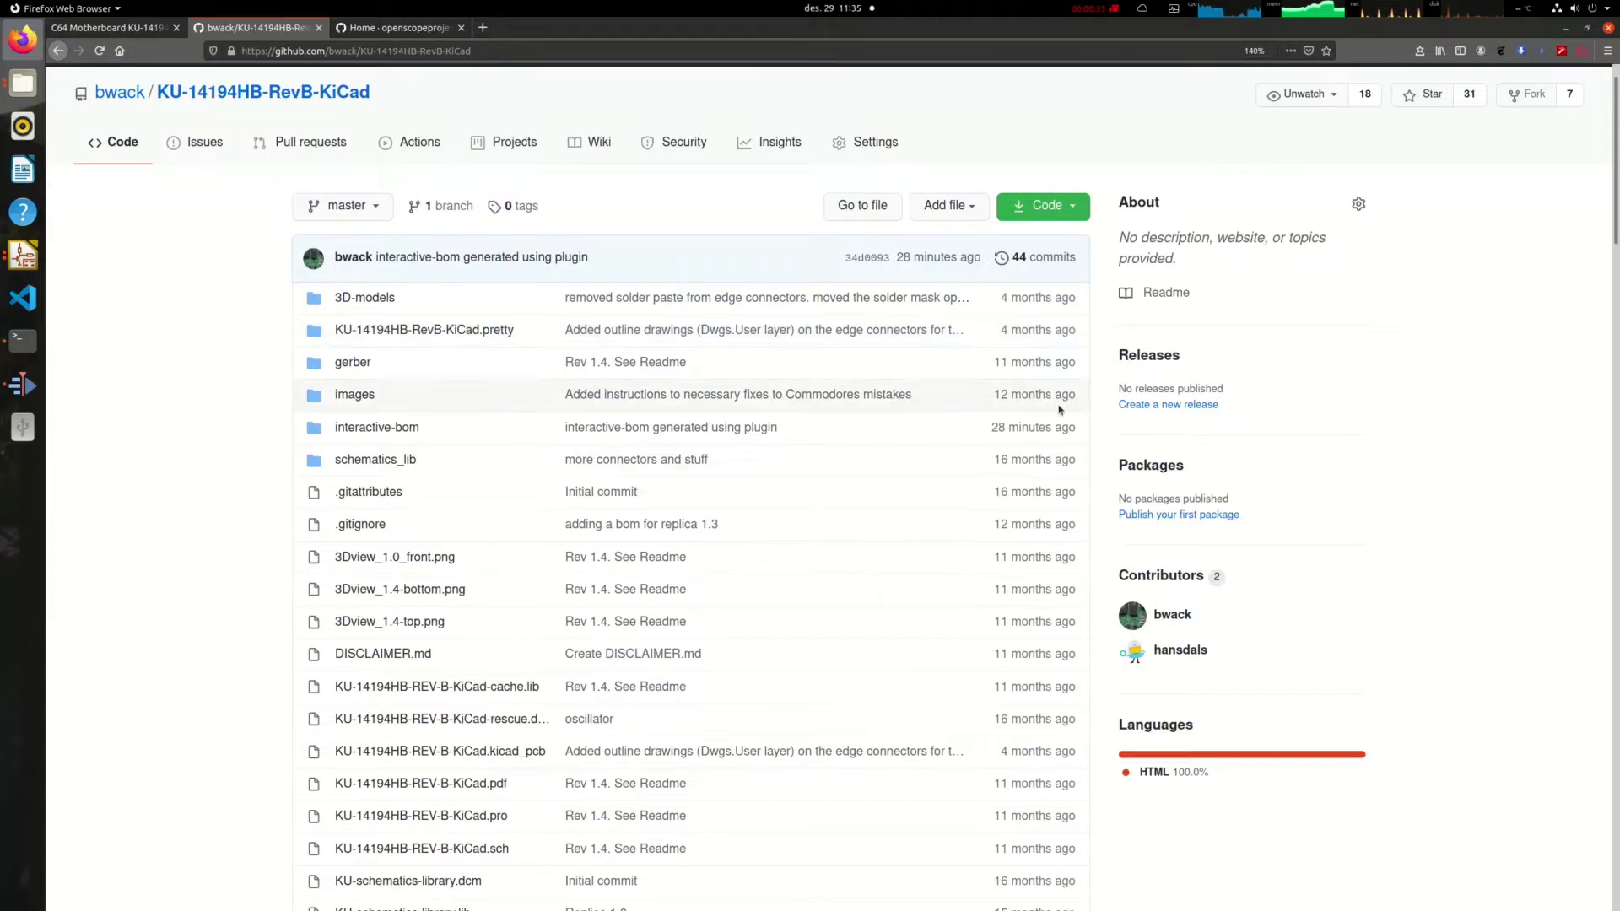
pyautogui.scroll(-15, 742, 355)
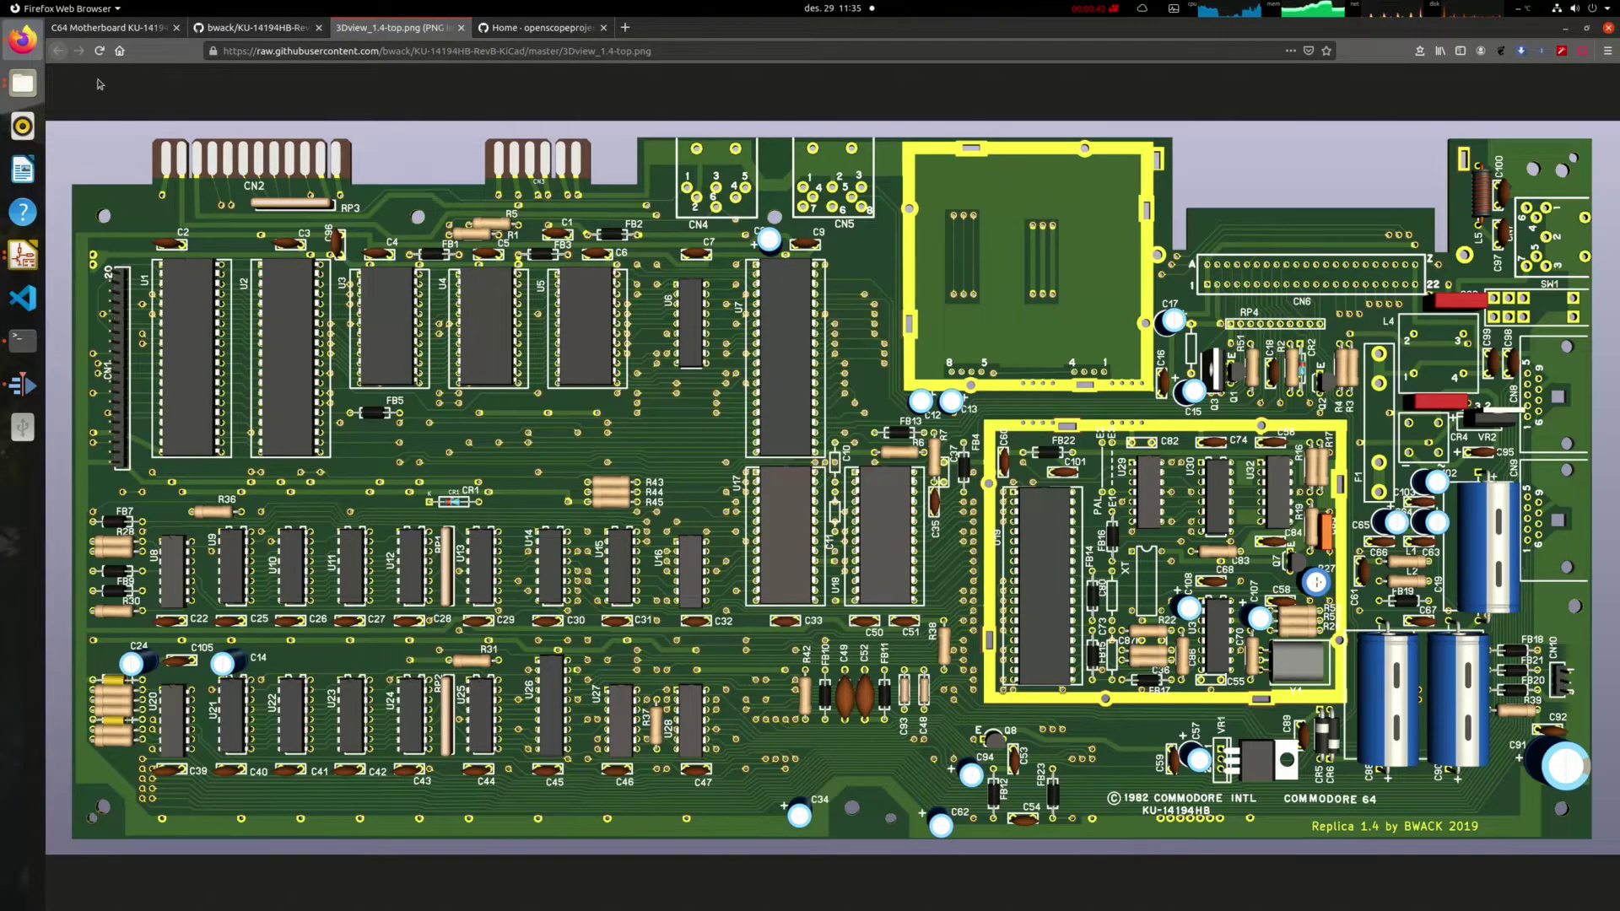
pyautogui.middleClick(384, 28)
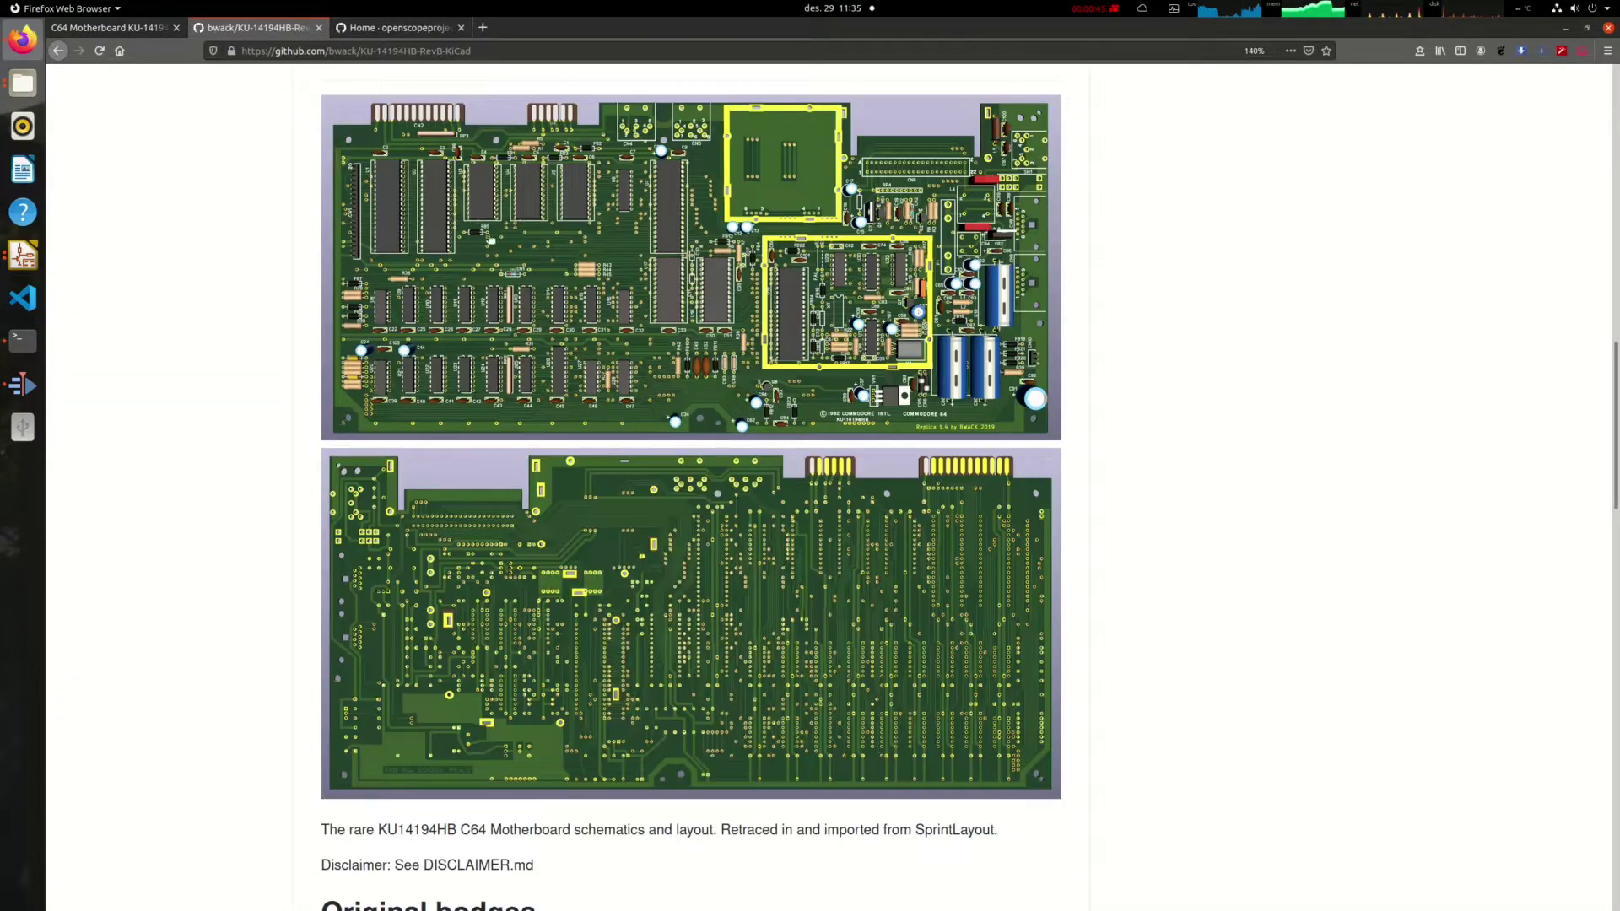
# Scroll the repository README through the Original bodges, BOM and Change log sections.
pyautogui.scroll(-2, 1497, 448)
pyautogui.scroll(2, 1497, 448)
pyautogui.moveTo(1617, 463); pyautogui.dragTo(1617, 445)
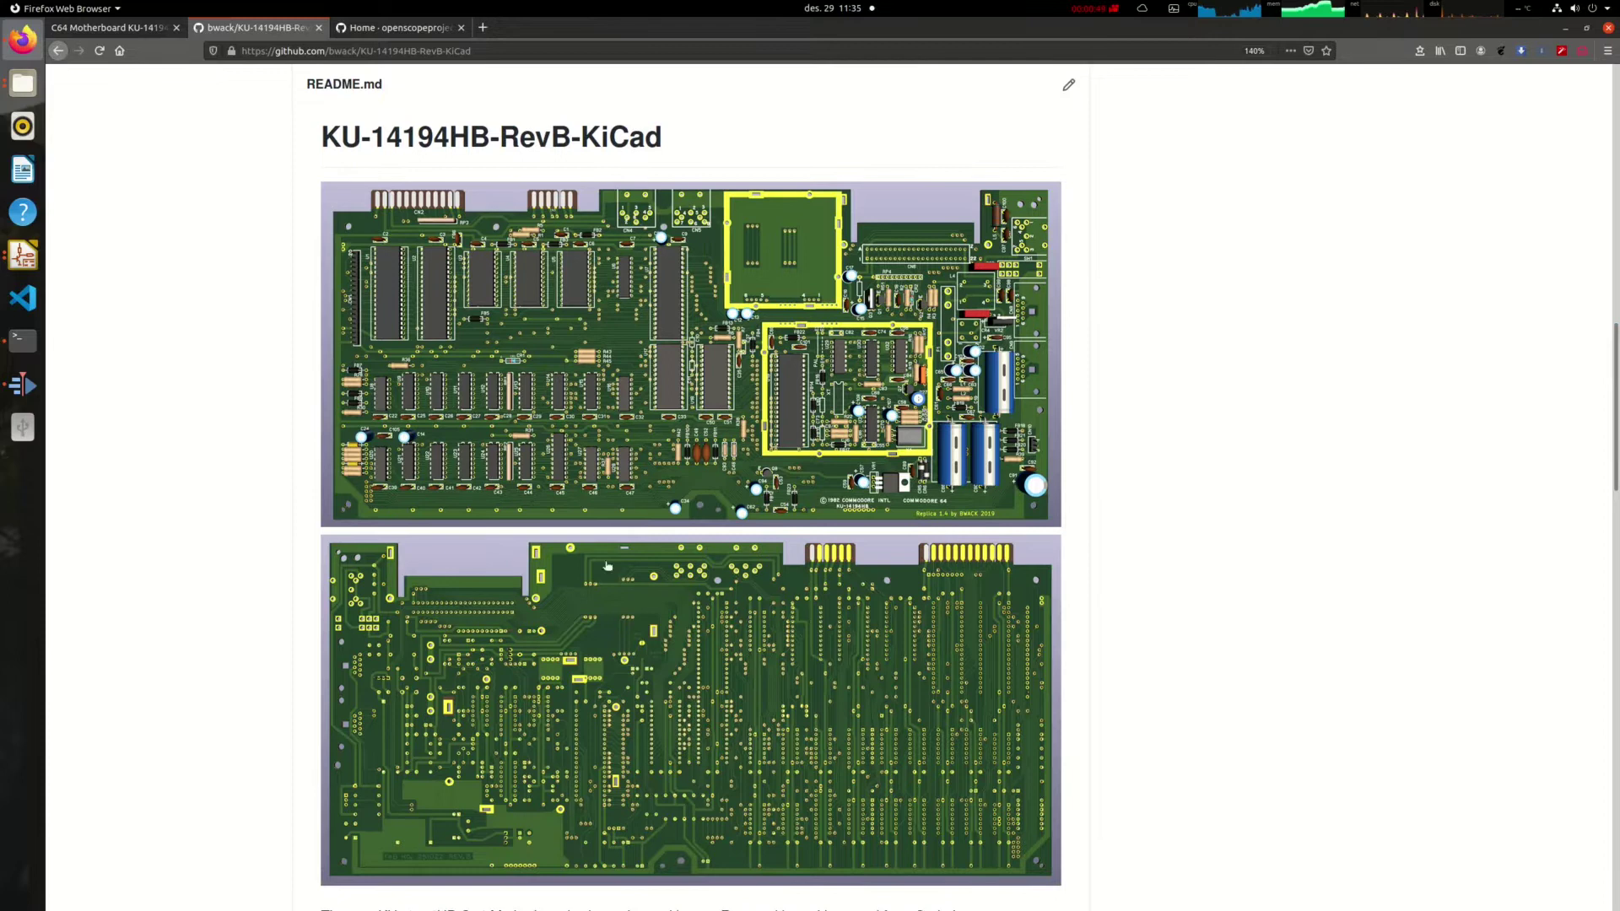
pyautogui.scroll(-3, 641, 438)
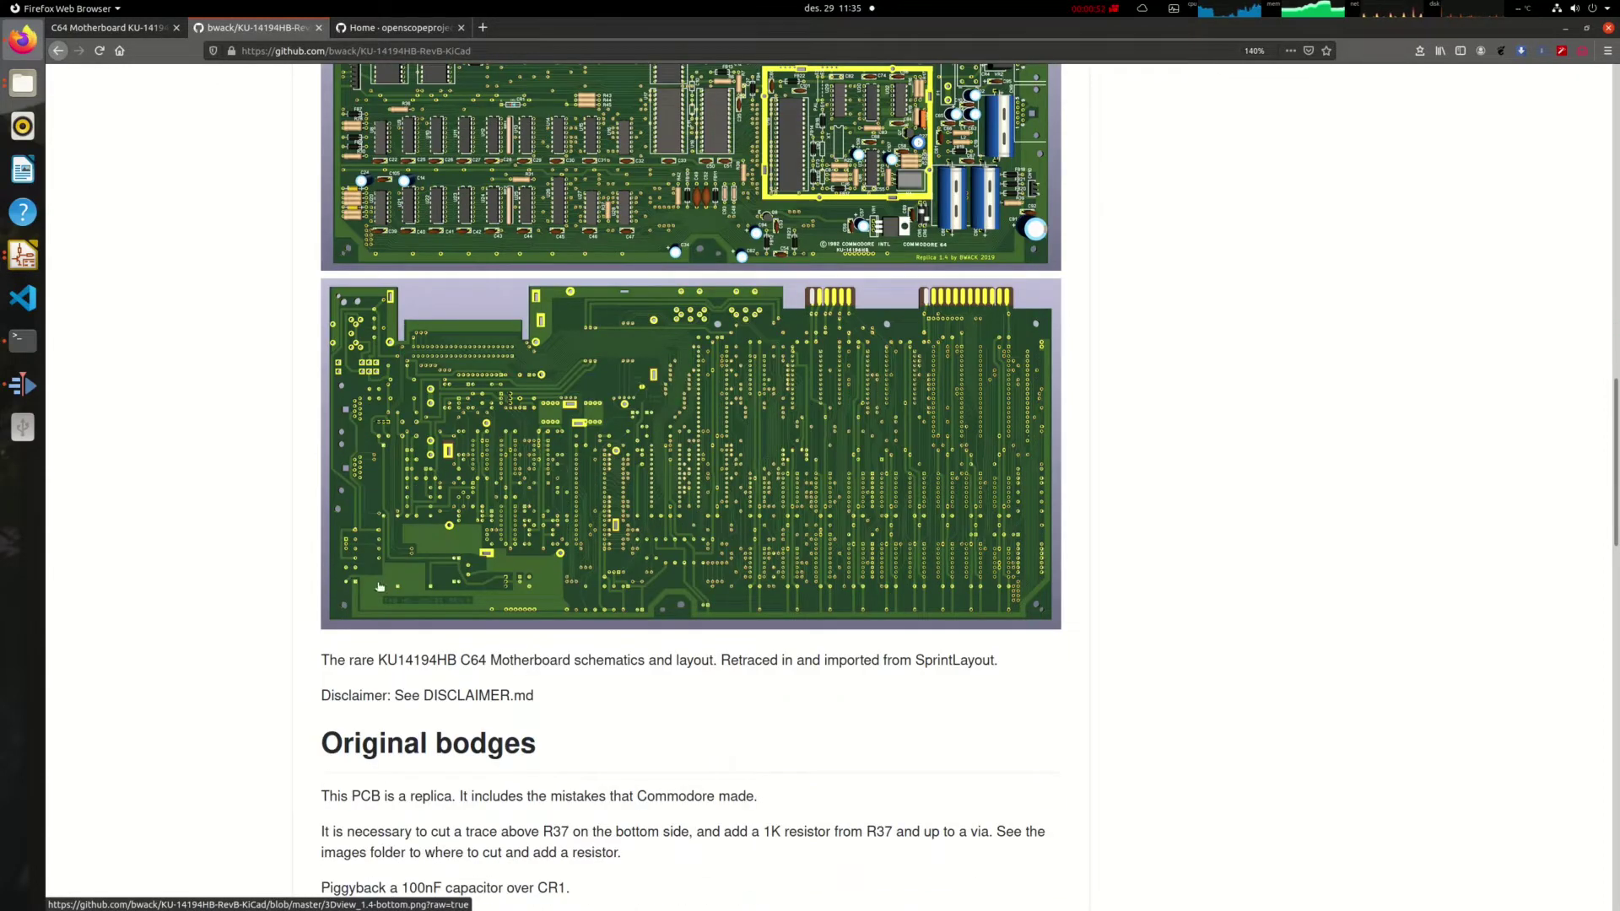
pyautogui.scroll(3, 433, 532)
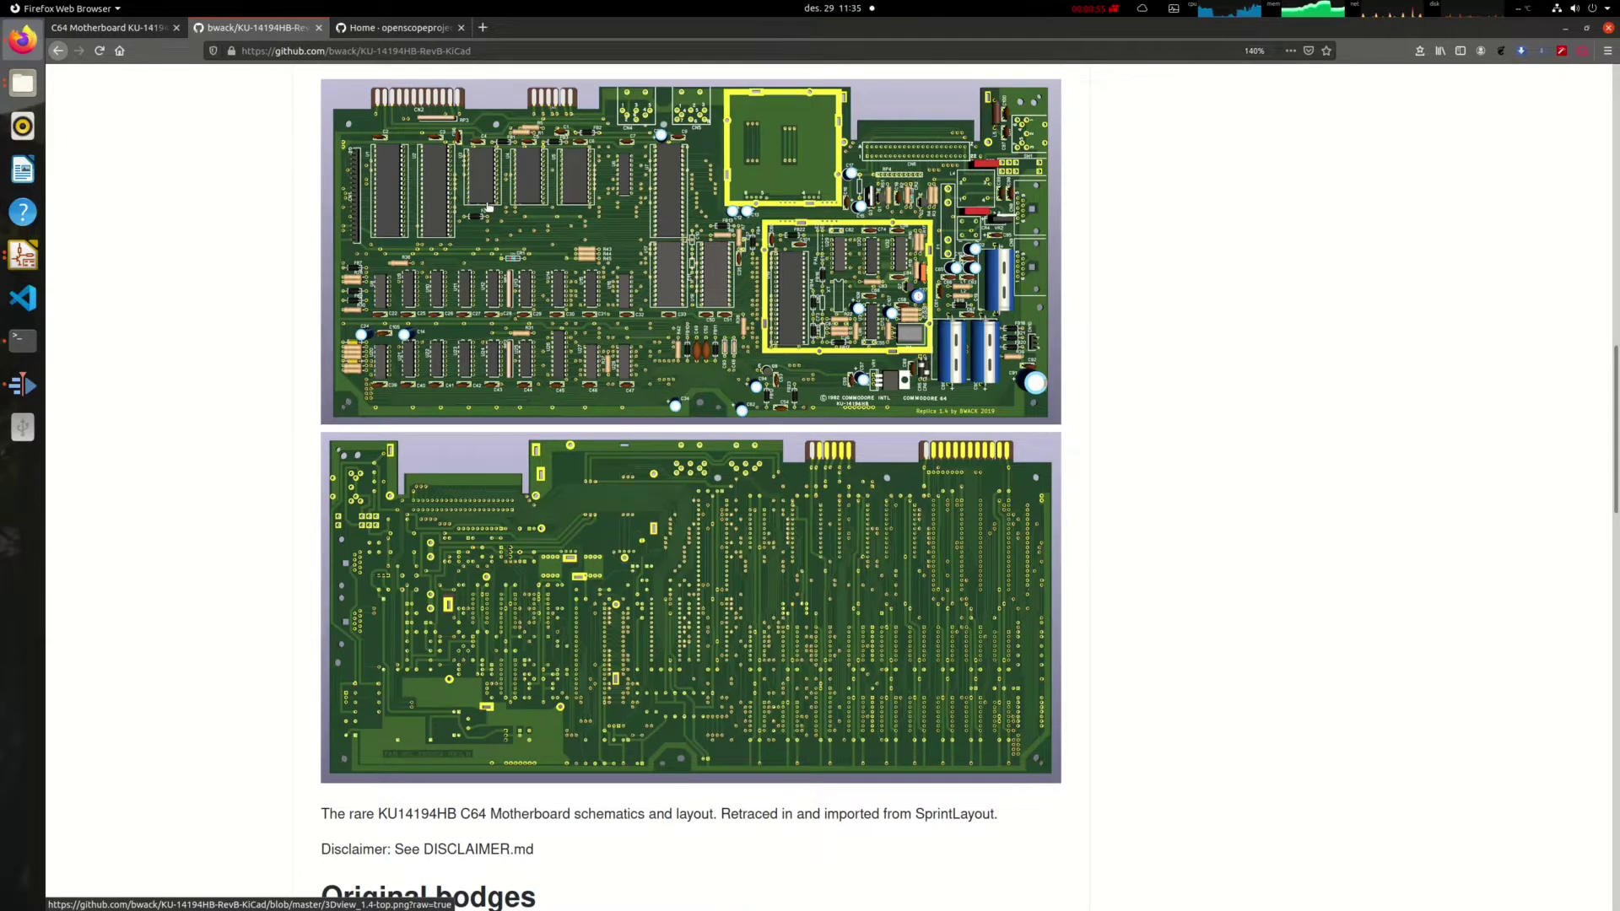
pyautogui.scroll(1, 591, 219)
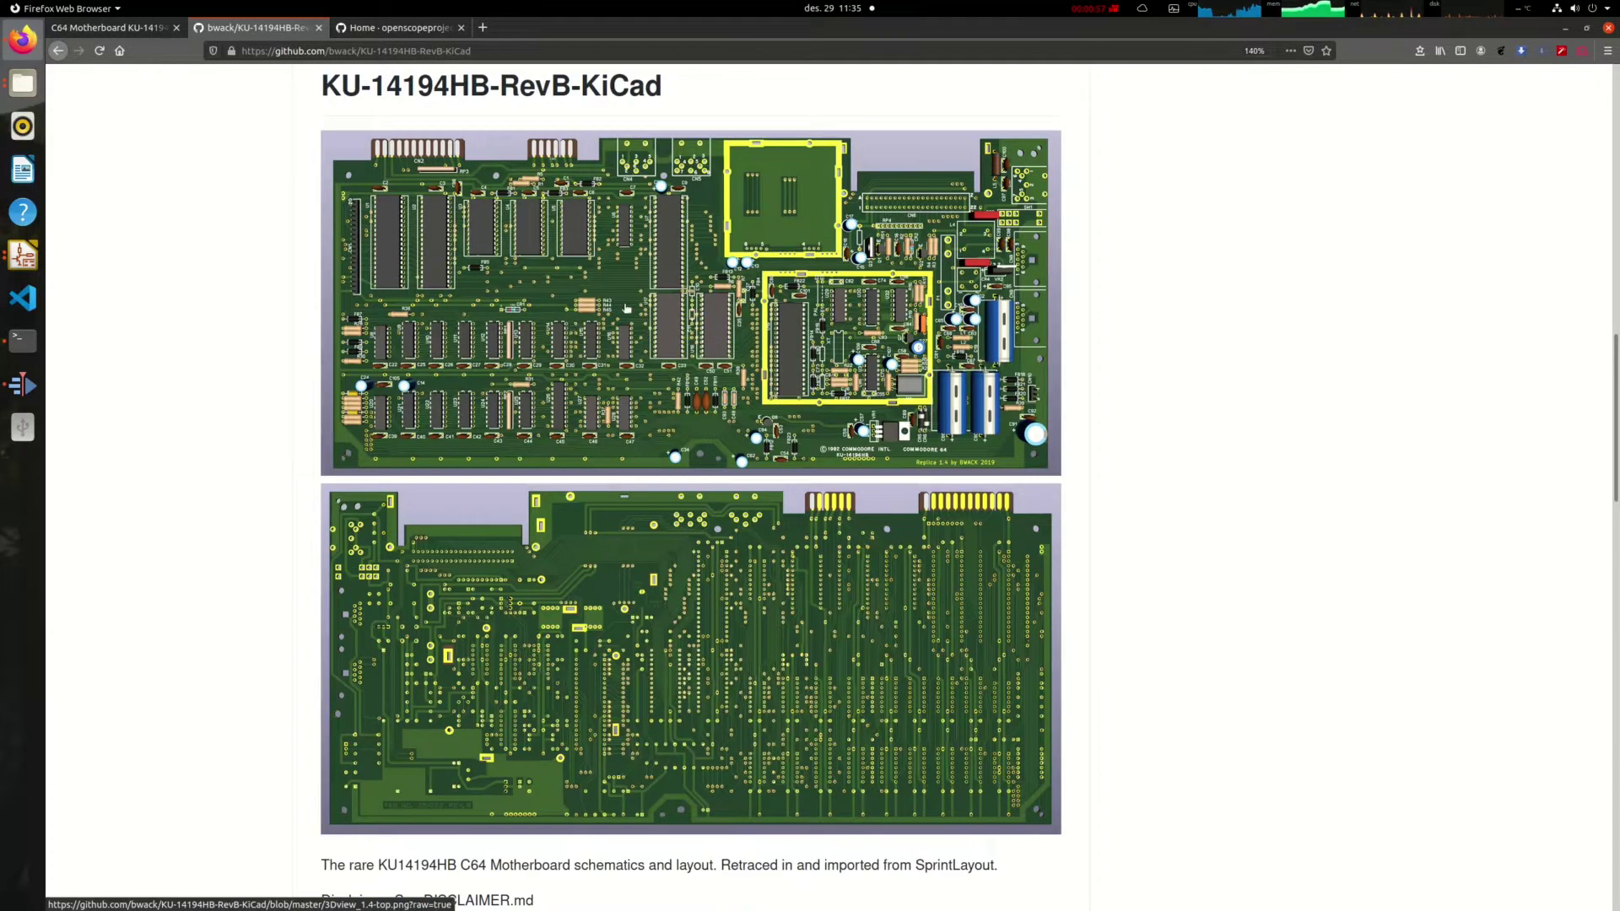
pyautogui.scroll(-2, 1616, 450)
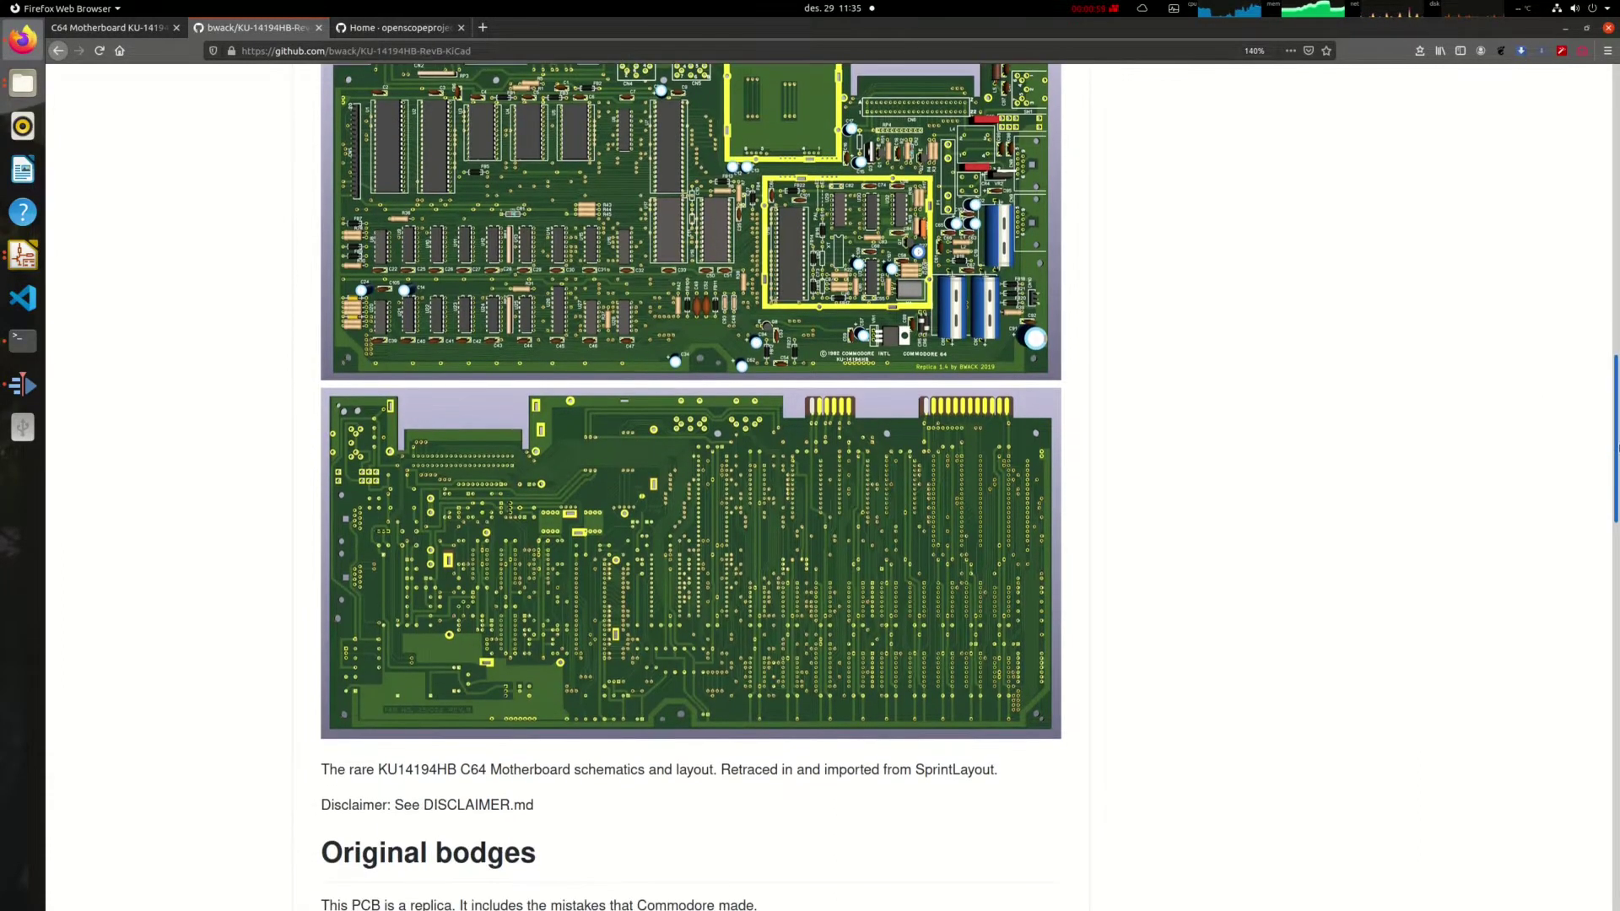
pyautogui.moveTo(1616, 449); pyautogui.dragTo(1617, 454)
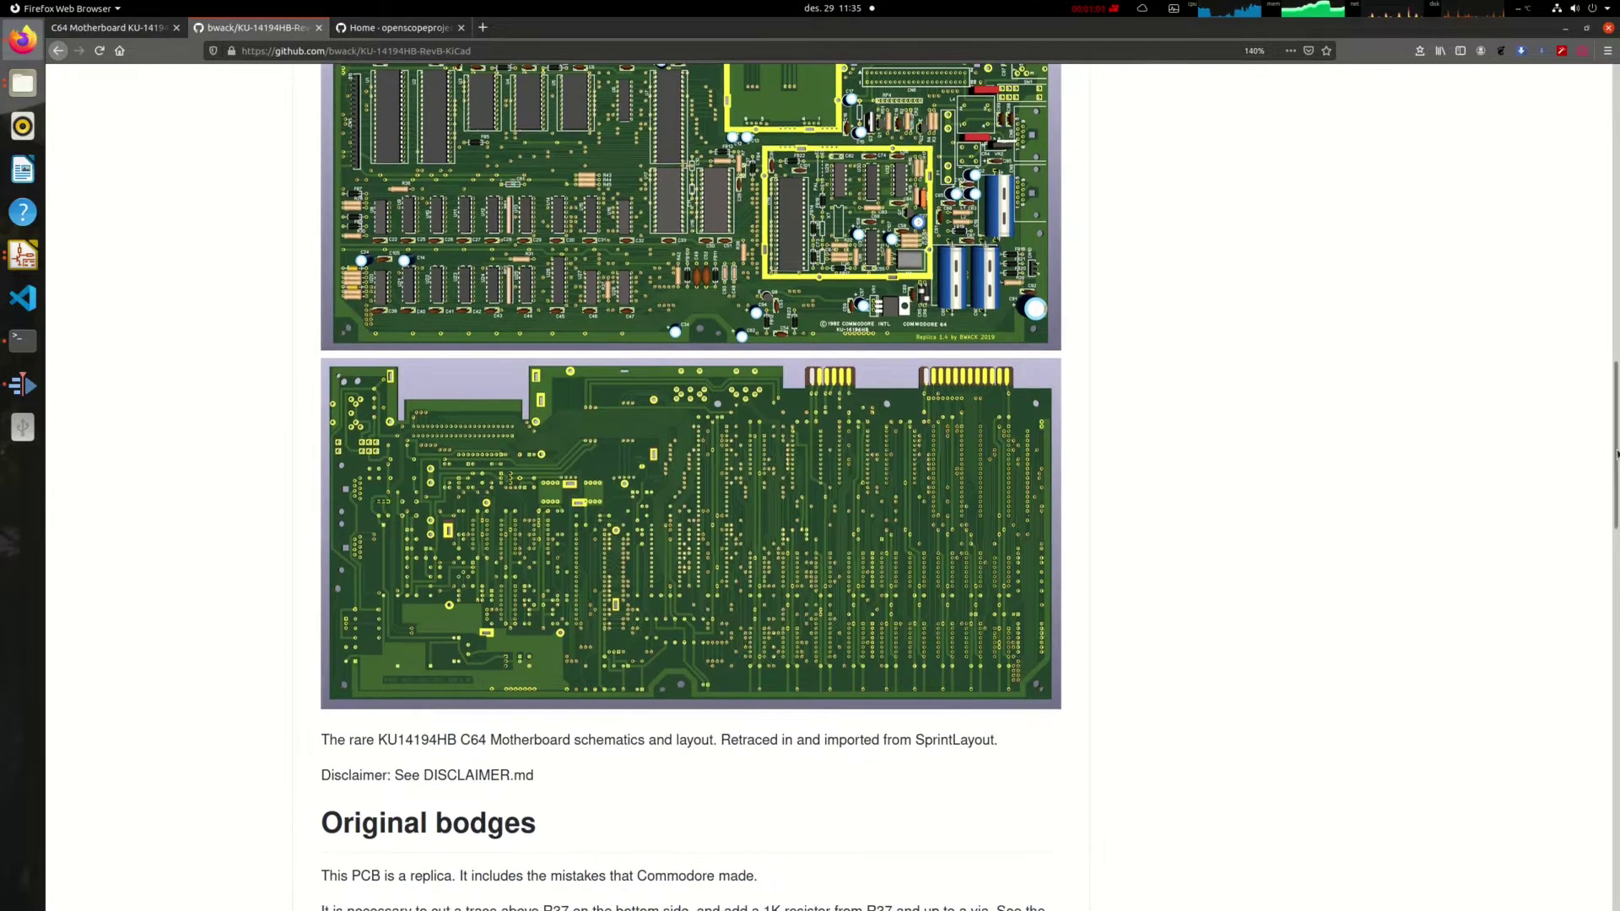
pyautogui.scroll(3, 822, 350)
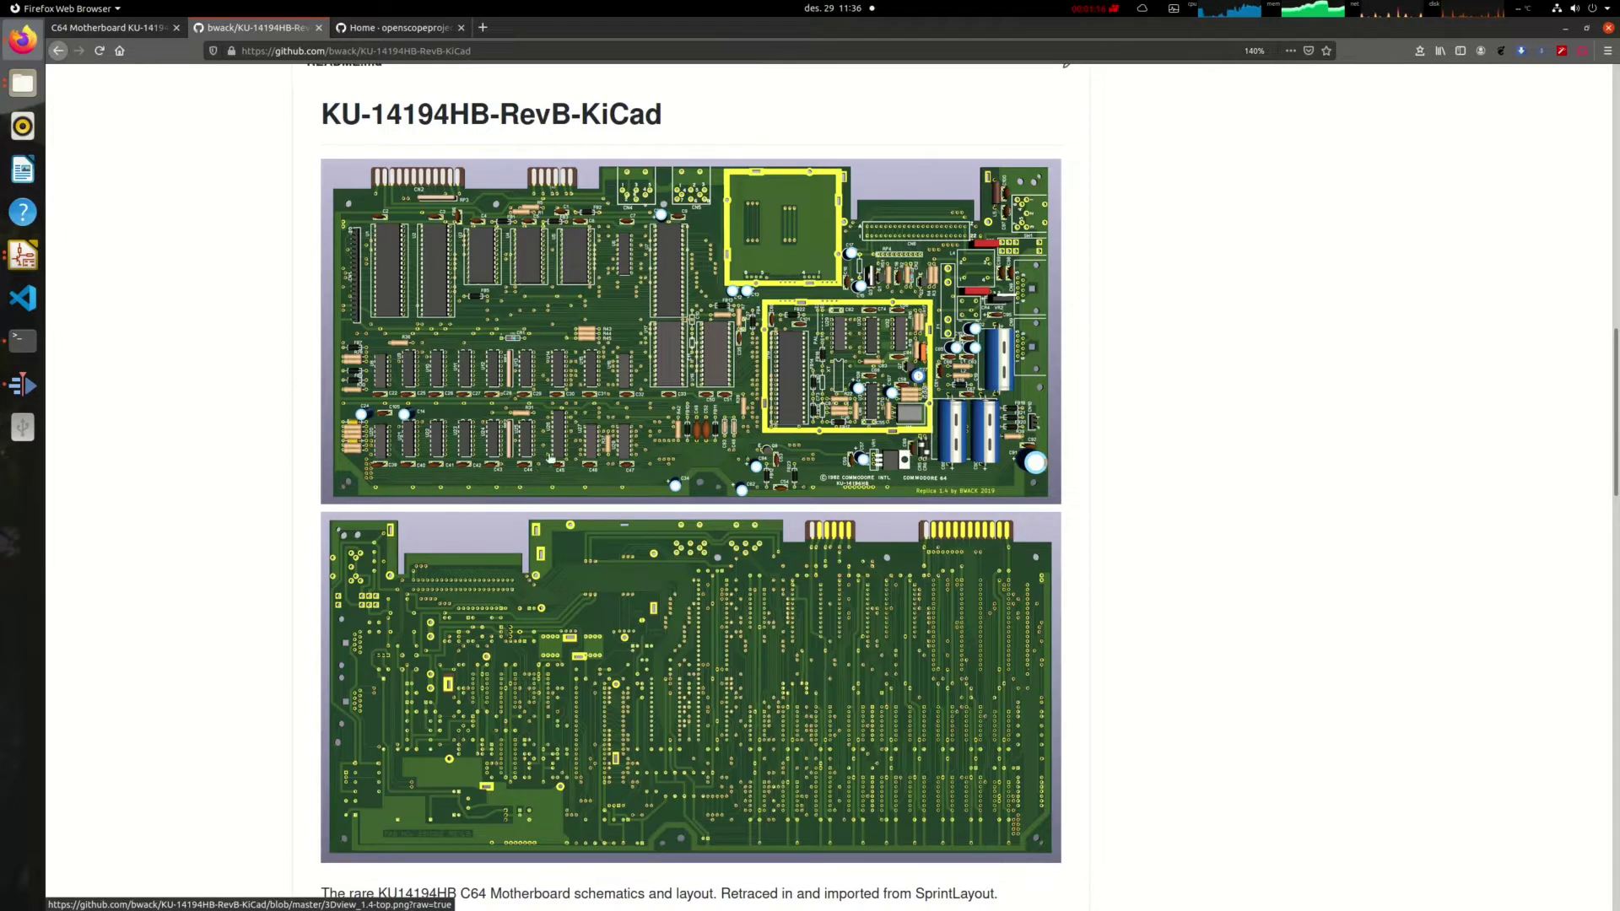
pyautogui.scroll(-7, 550, 459)
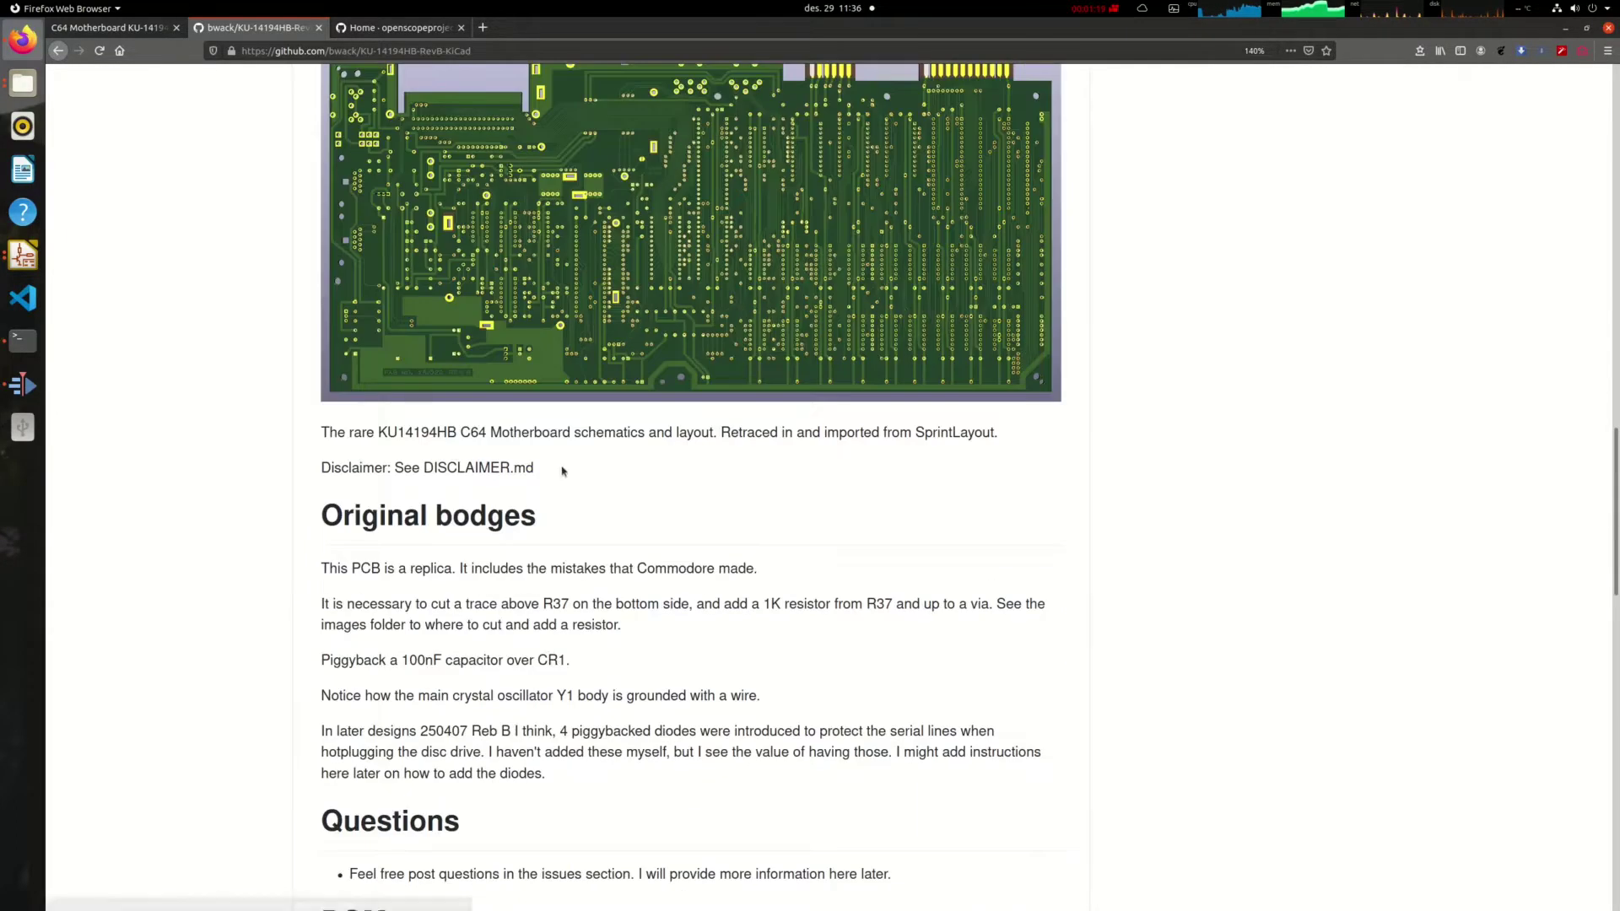
pyautogui.scroll(-2, 563, 470)
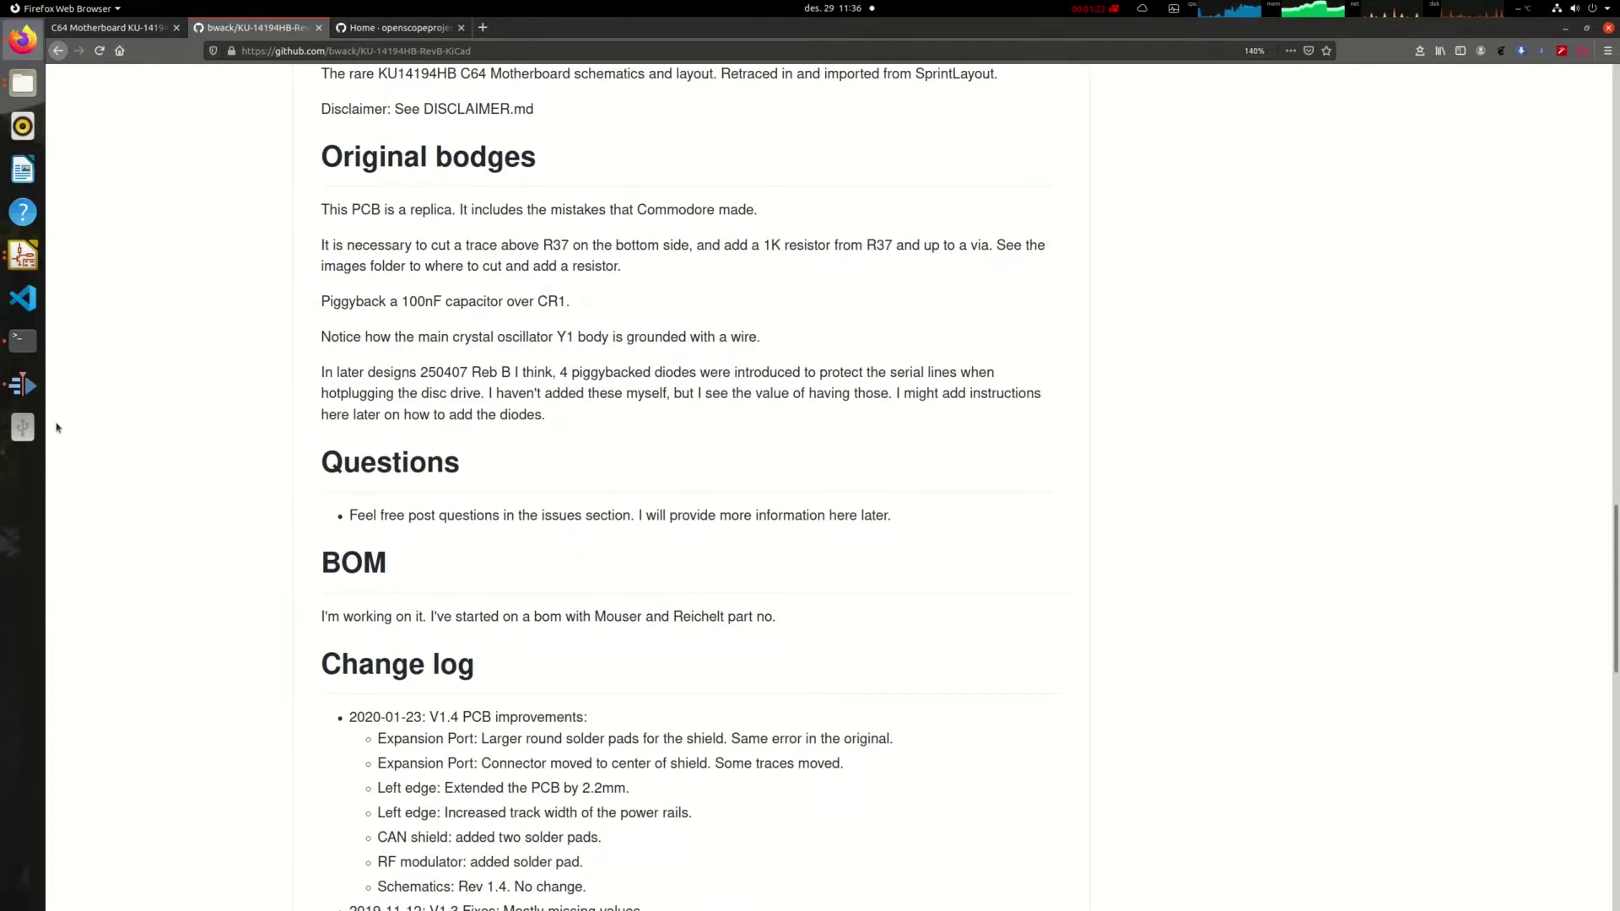
# Look over Pcbnew's Preferences and Tools menus, then show the InteractiveHtmlBom wiki tab in Firefox.
pyautogui.click(23, 254)
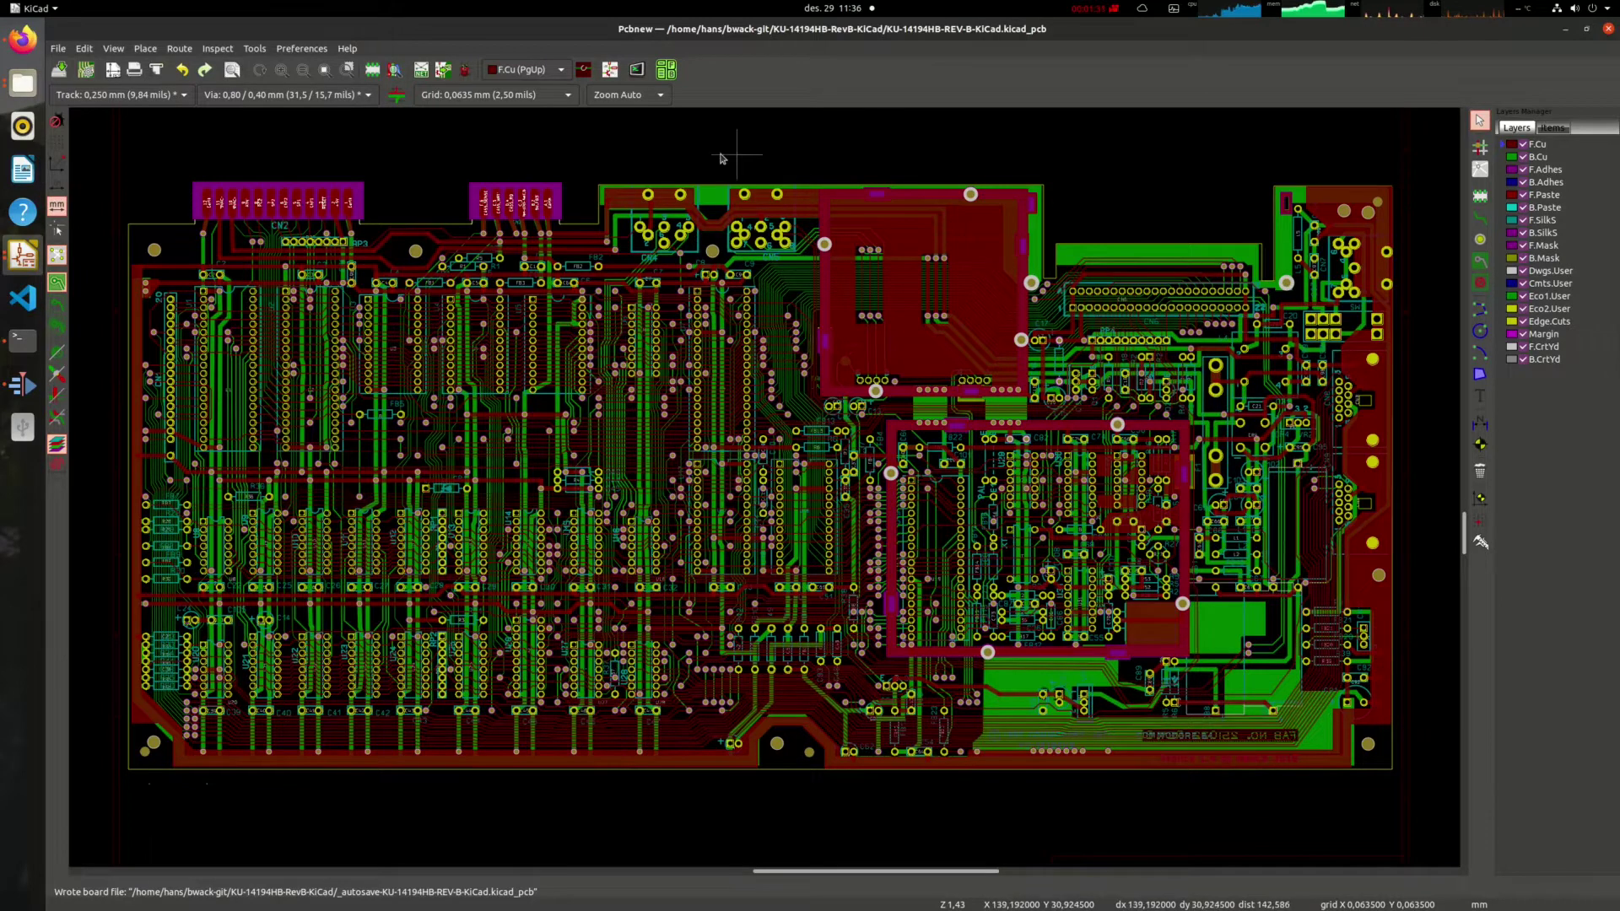
pyautogui.click(296, 49)
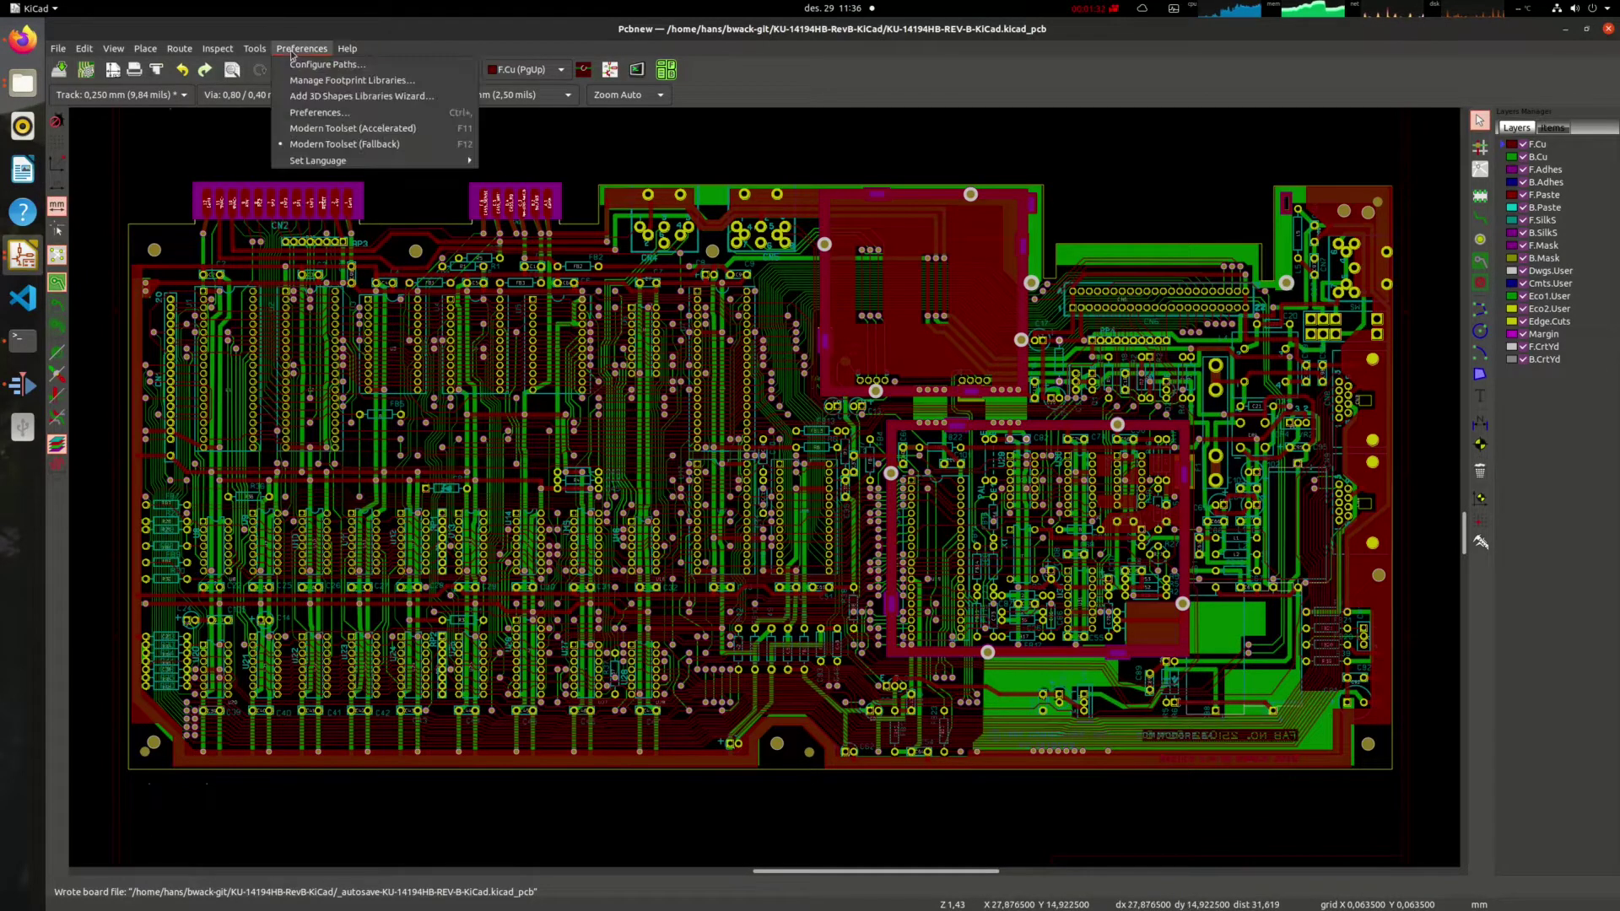
pyautogui.click(291, 55)
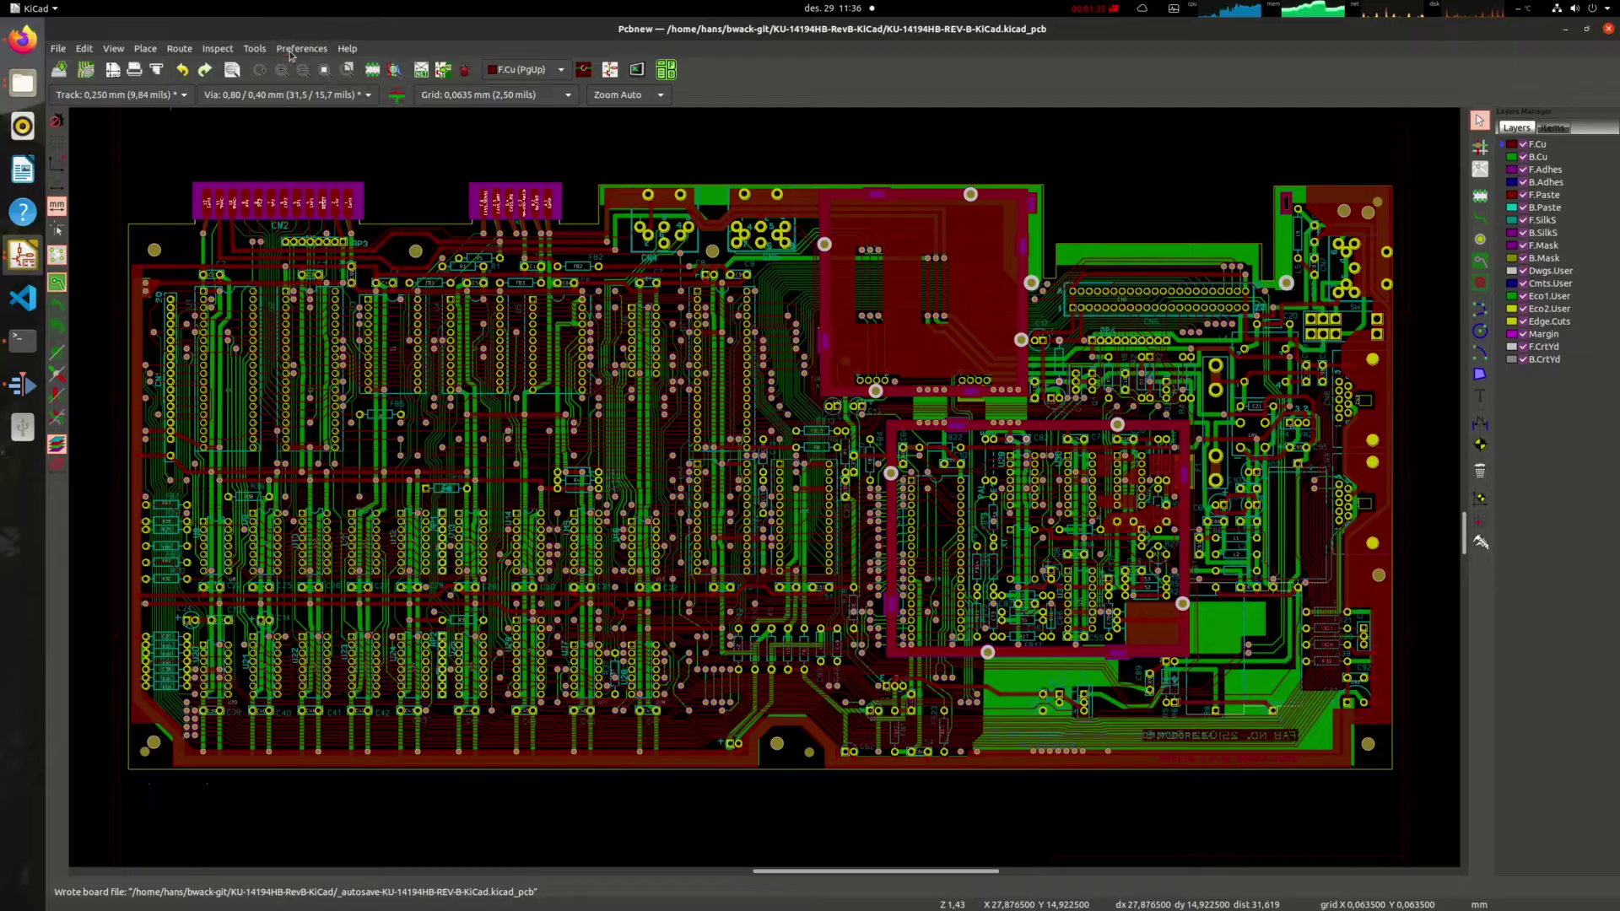
pyautogui.click(263, 51)
pyautogui.click(263, 51)
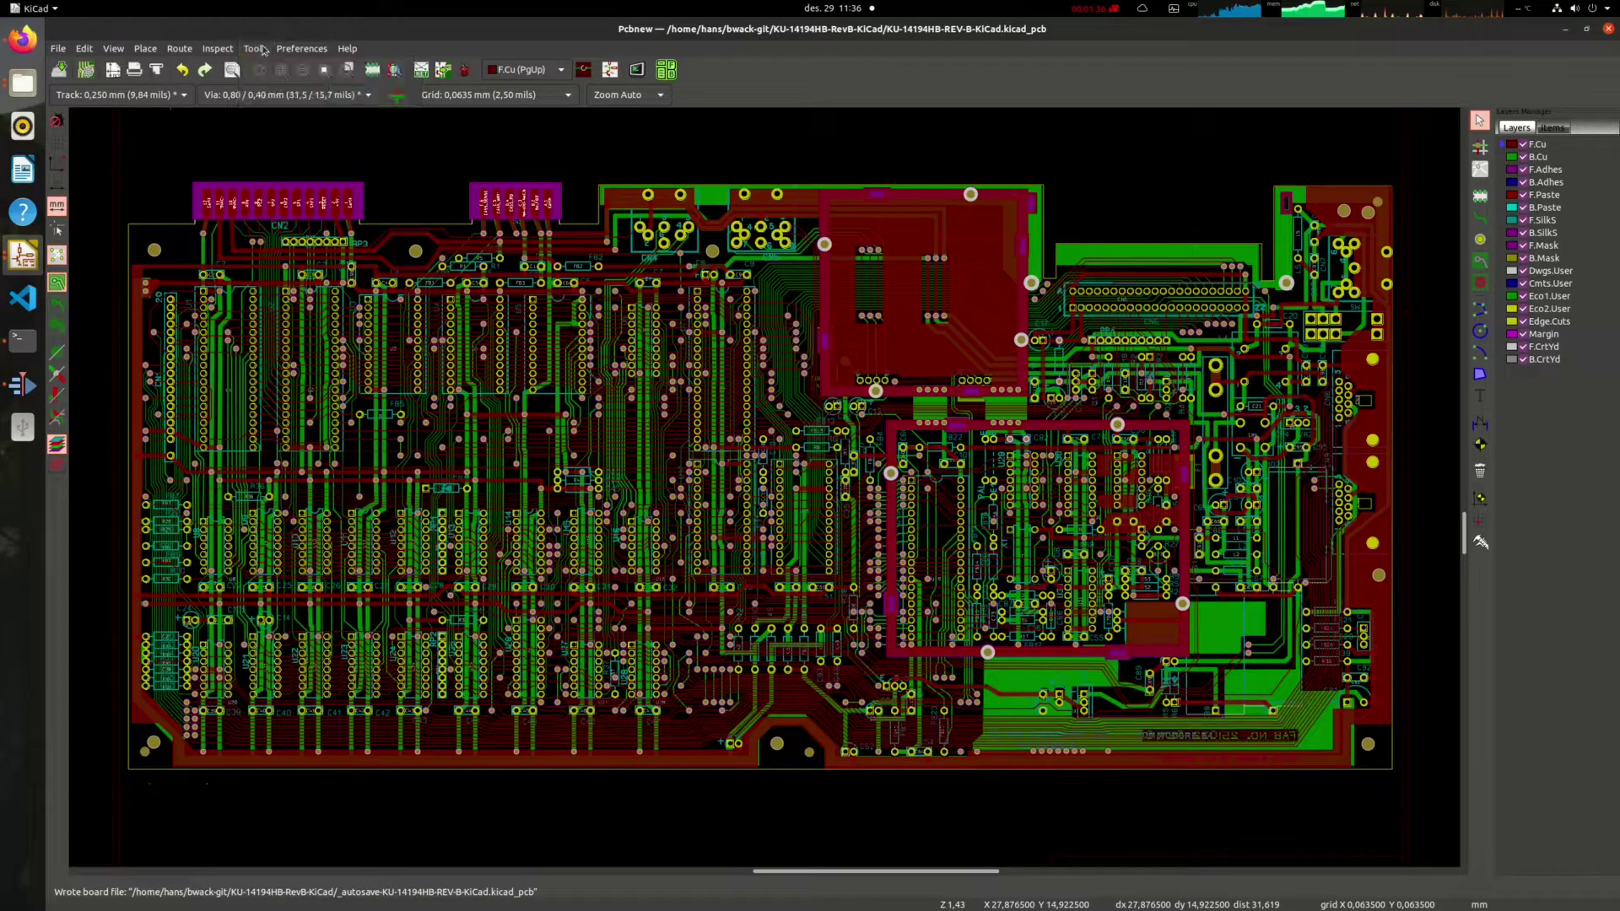
pyautogui.click(23, 40)
pyautogui.click(397, 28)
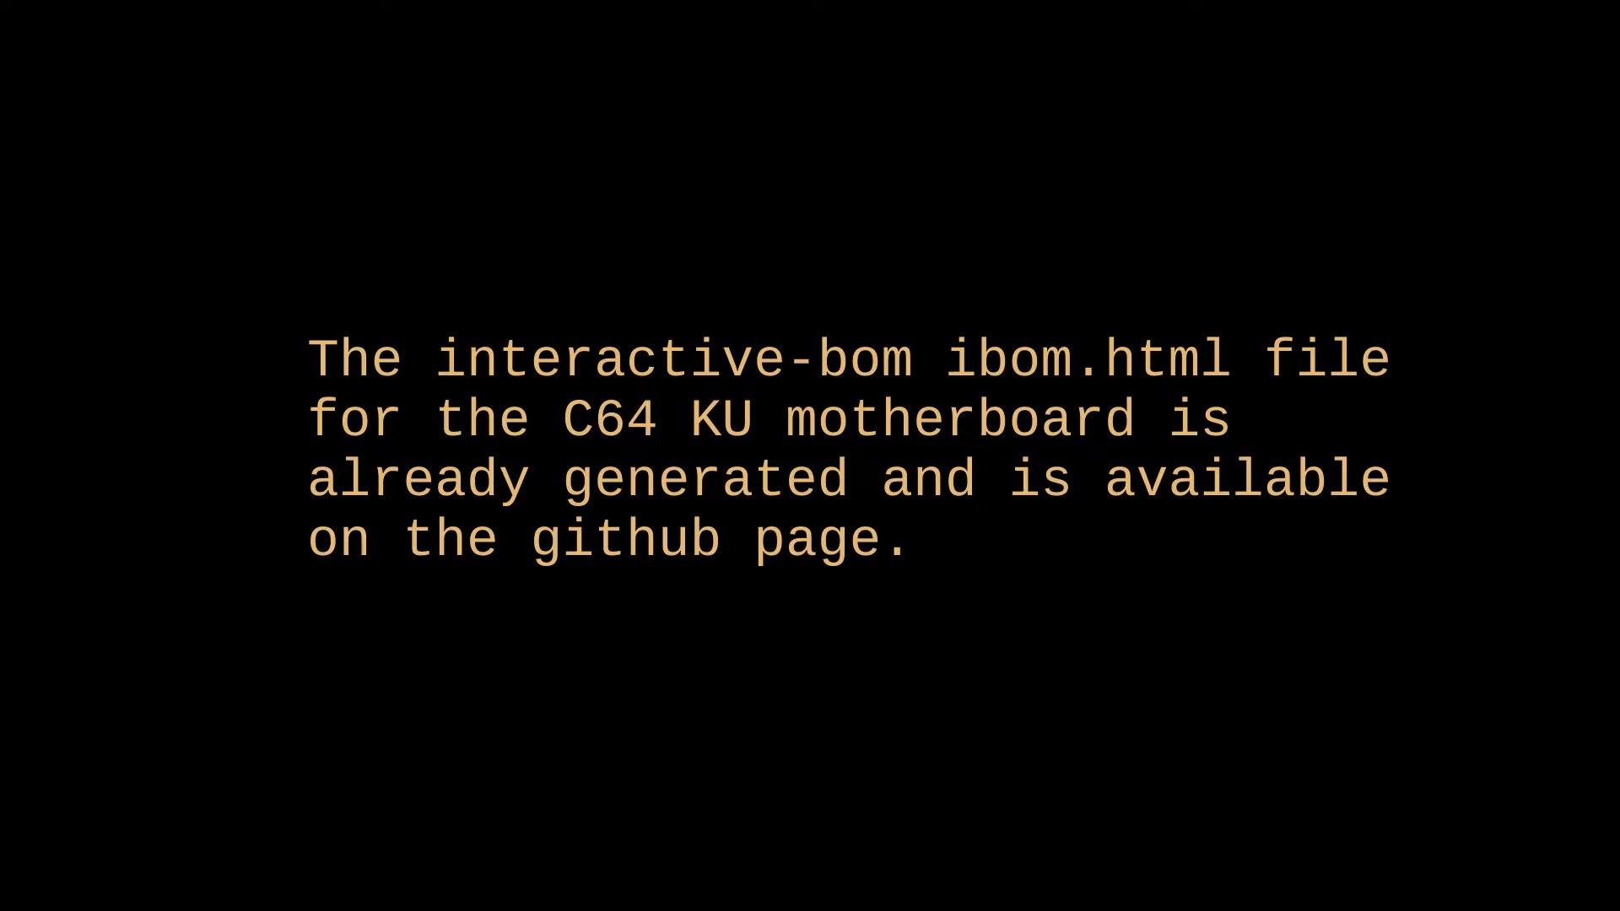
# Launch Tools > External Plugins > Generate Interactive HTML BOM for the replica board.
pyautogui.click(253, 48)
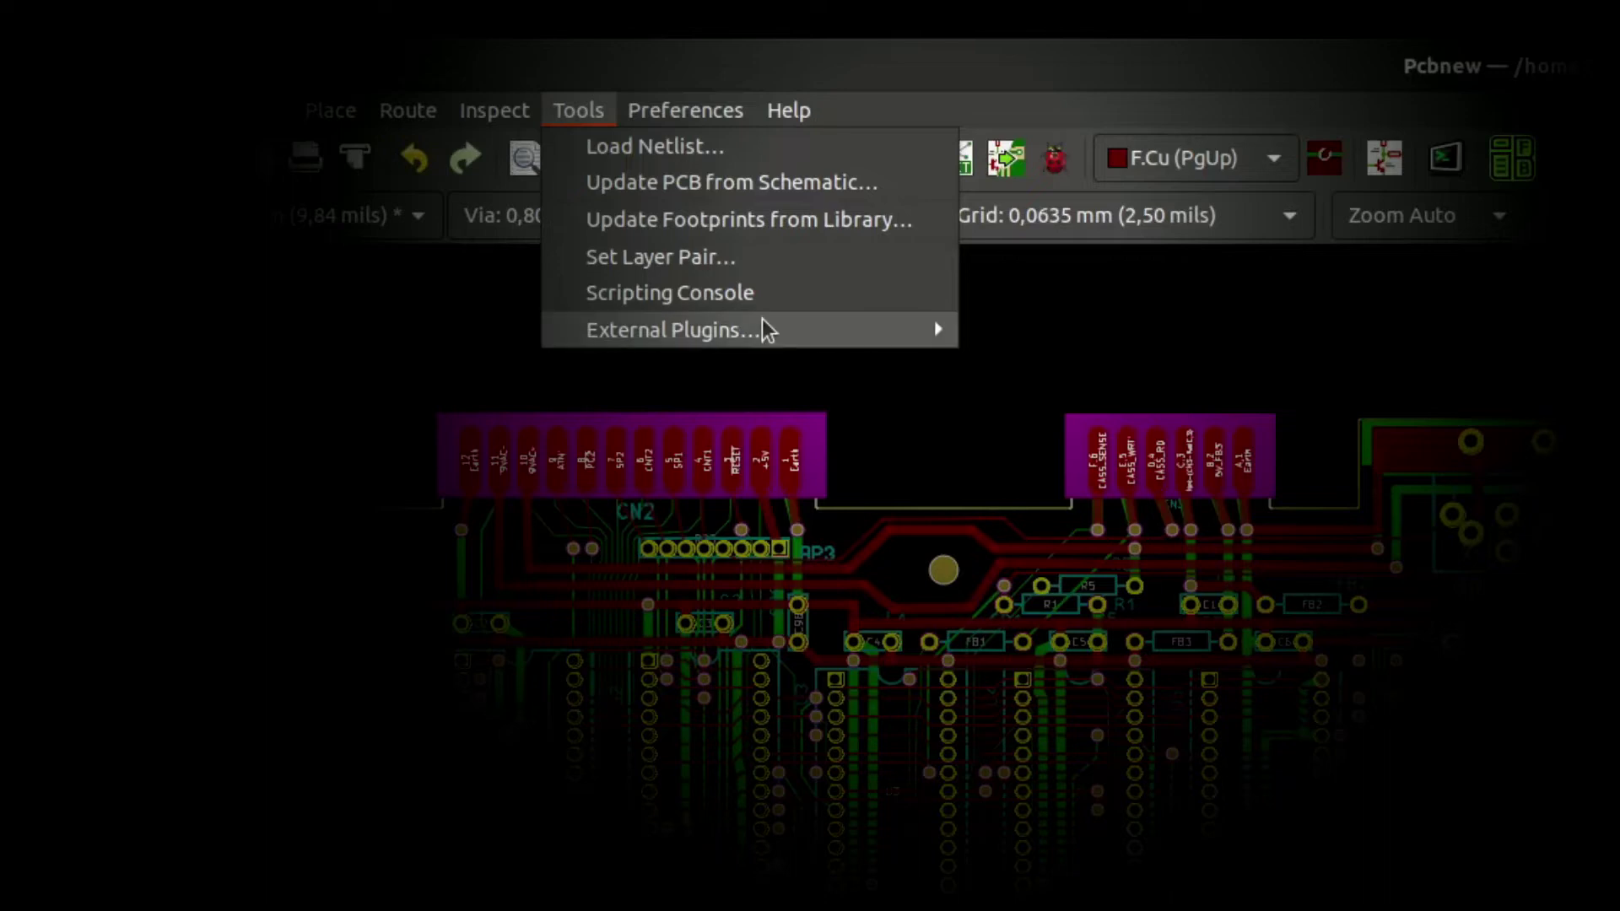
pyautogui.moveTo(338, 146)
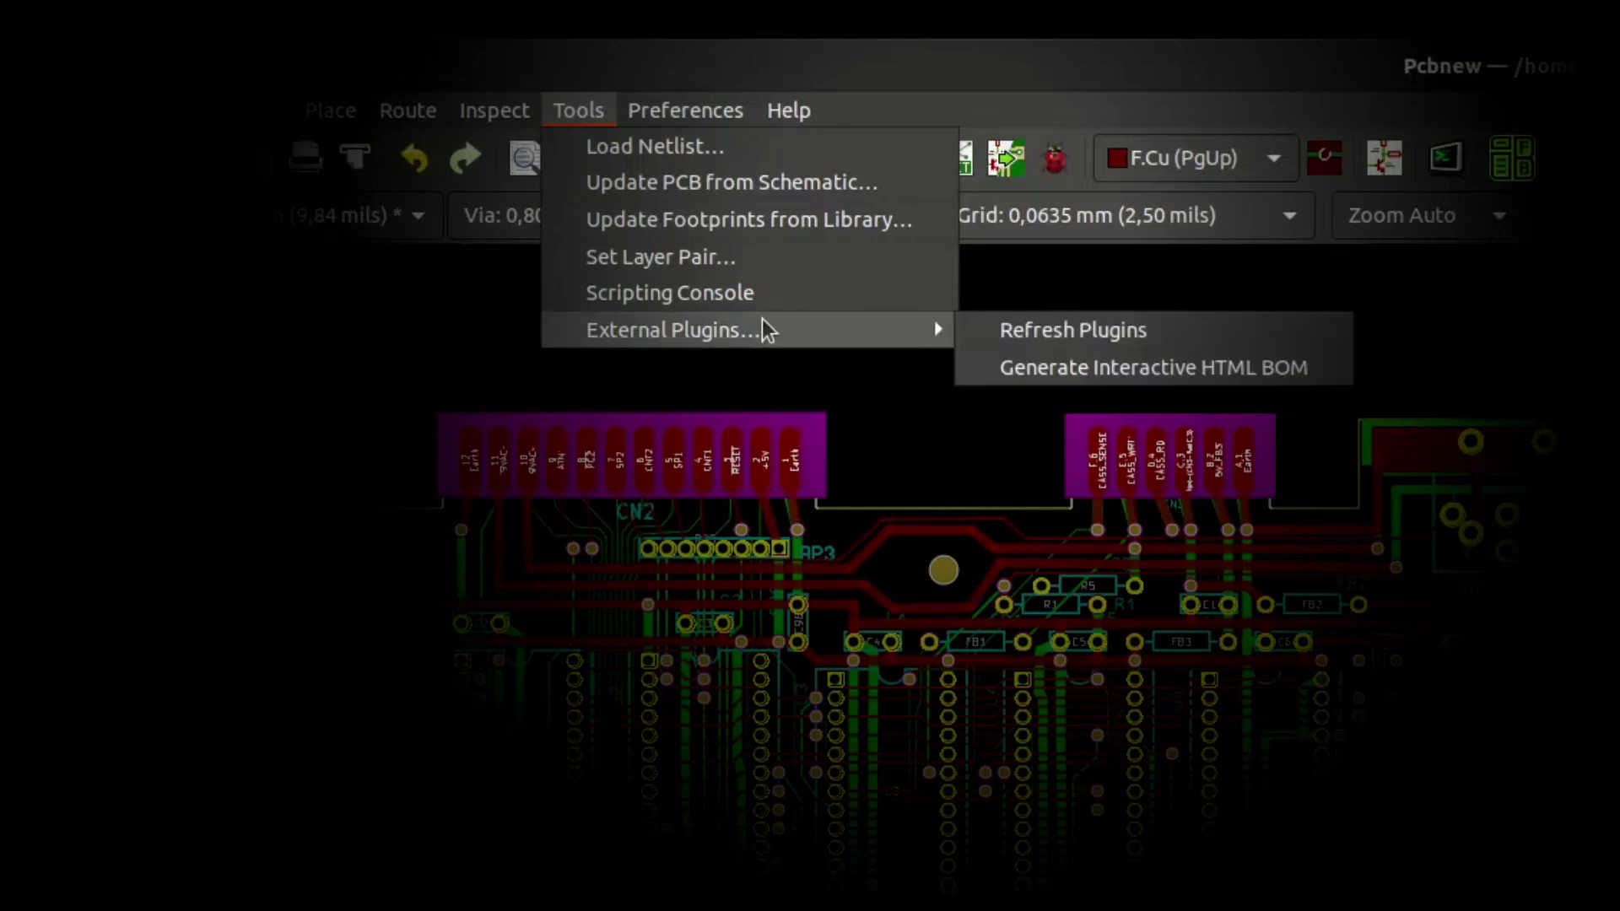
pyautogui.click(1118, 367)
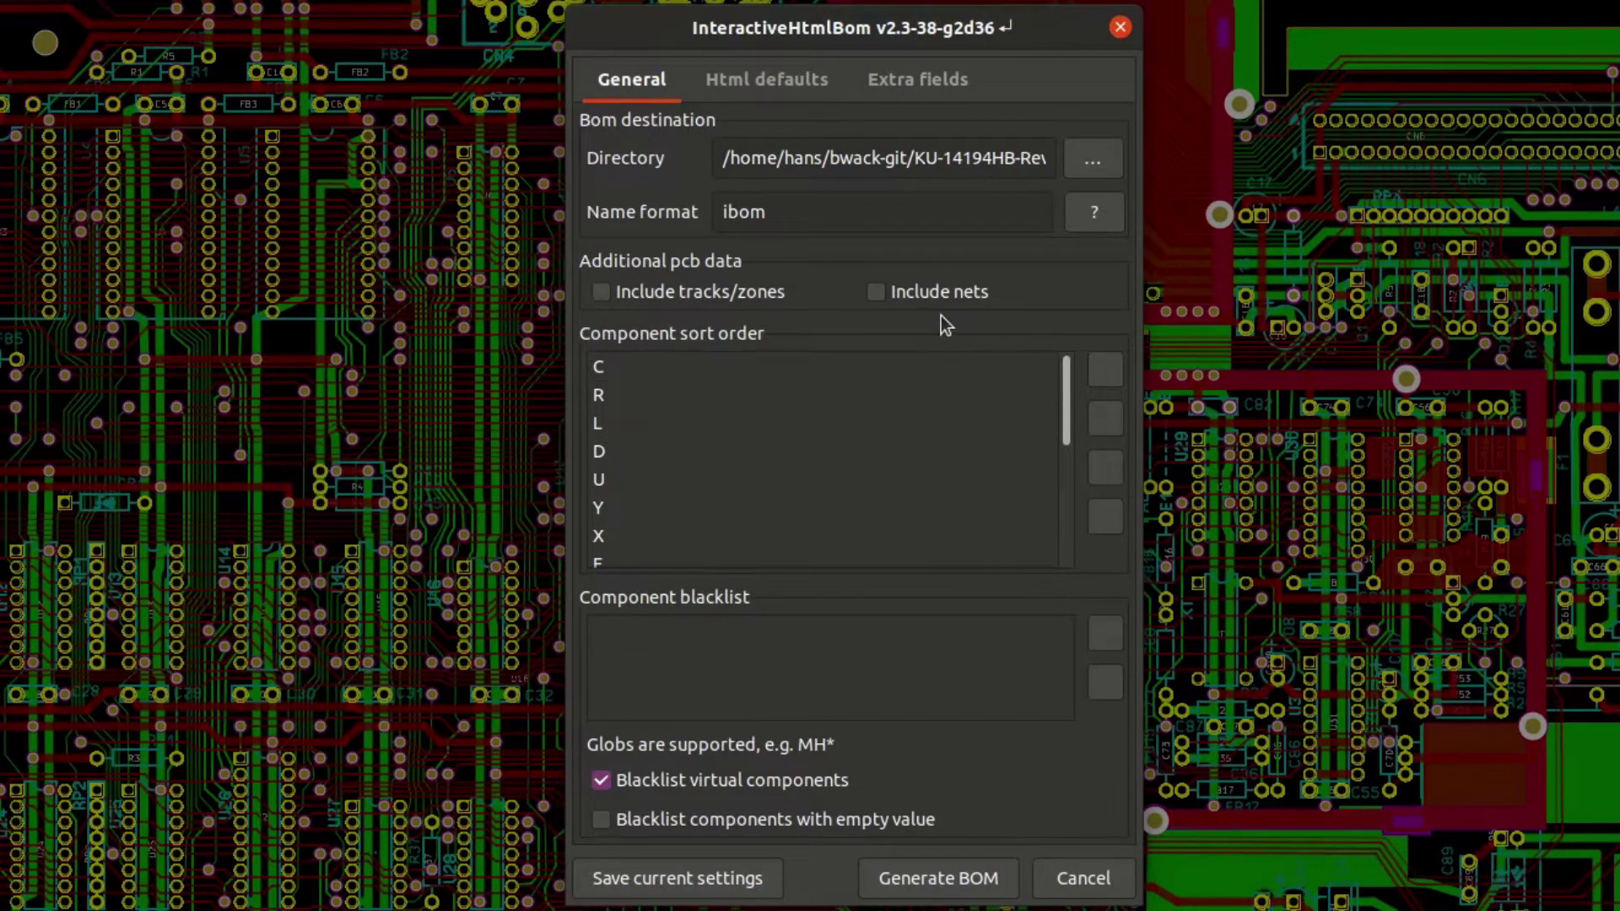
# Generate the HTML BOM with tracks/zones and nets included, output to the interactive-bom directory.
pyautogui.click(629, 302)
pyautogui.click(877, 292)
pyautogui.moveTo(973, 158); pyautogui.dragTo(1178, 160)
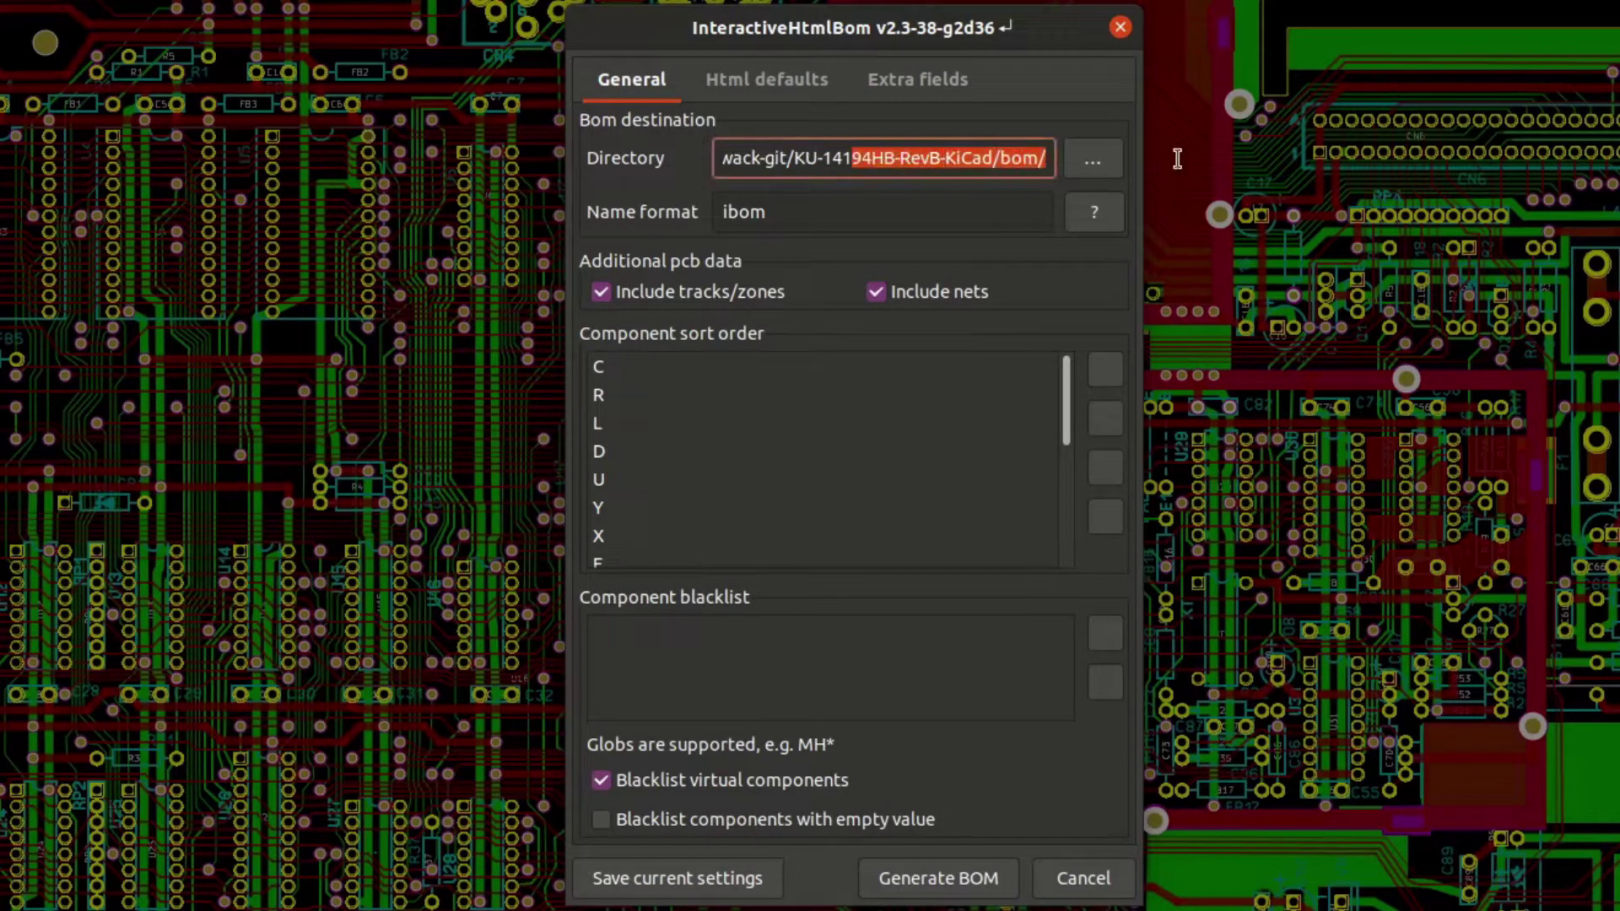
pyautogui.click(1022, 161)
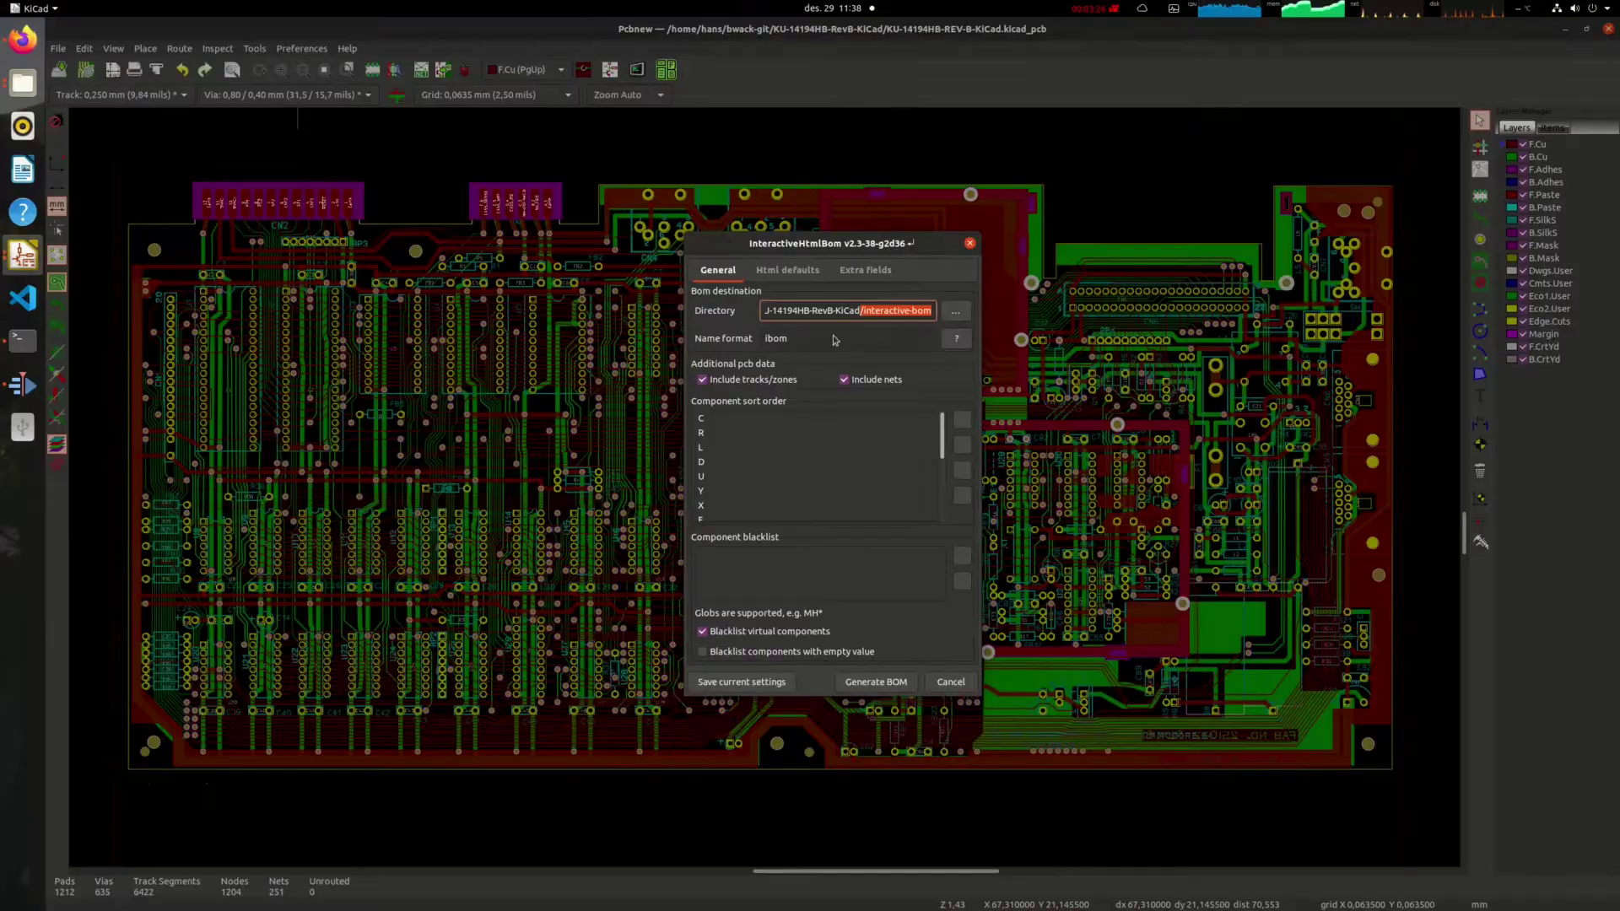
pyautogui.click(929, 870)
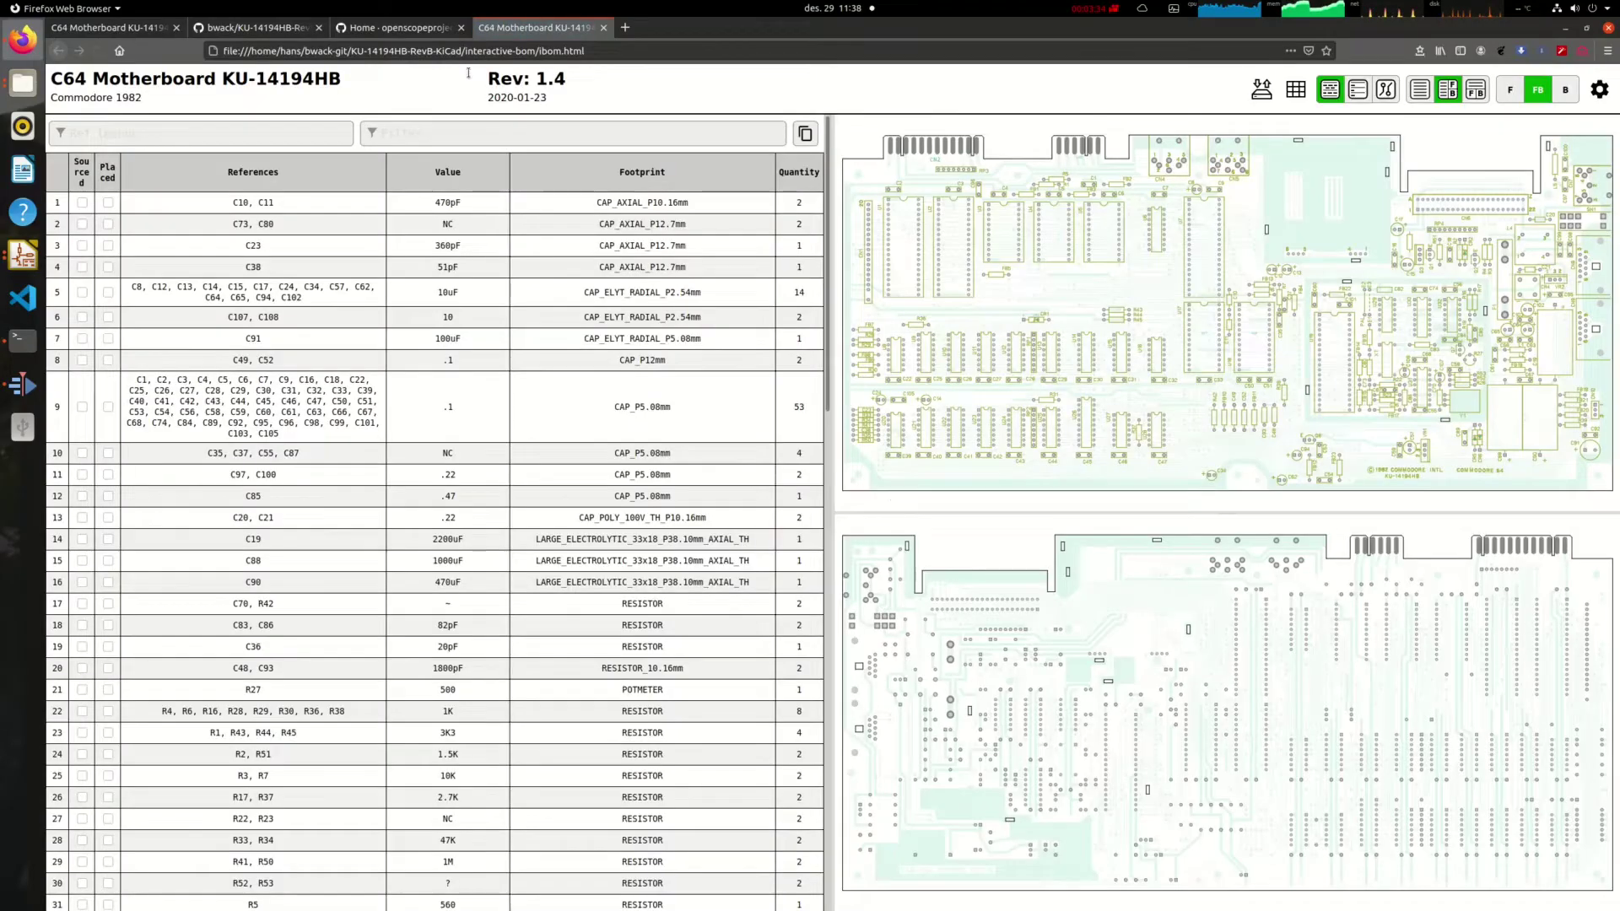
# Open the generated ibom.html in Firefox and reset both board views to fit.
pyautogui.moveTo(734, 361)
pyautogui.moveTo(594, 50); pyautogui.dragTo(538, 52)
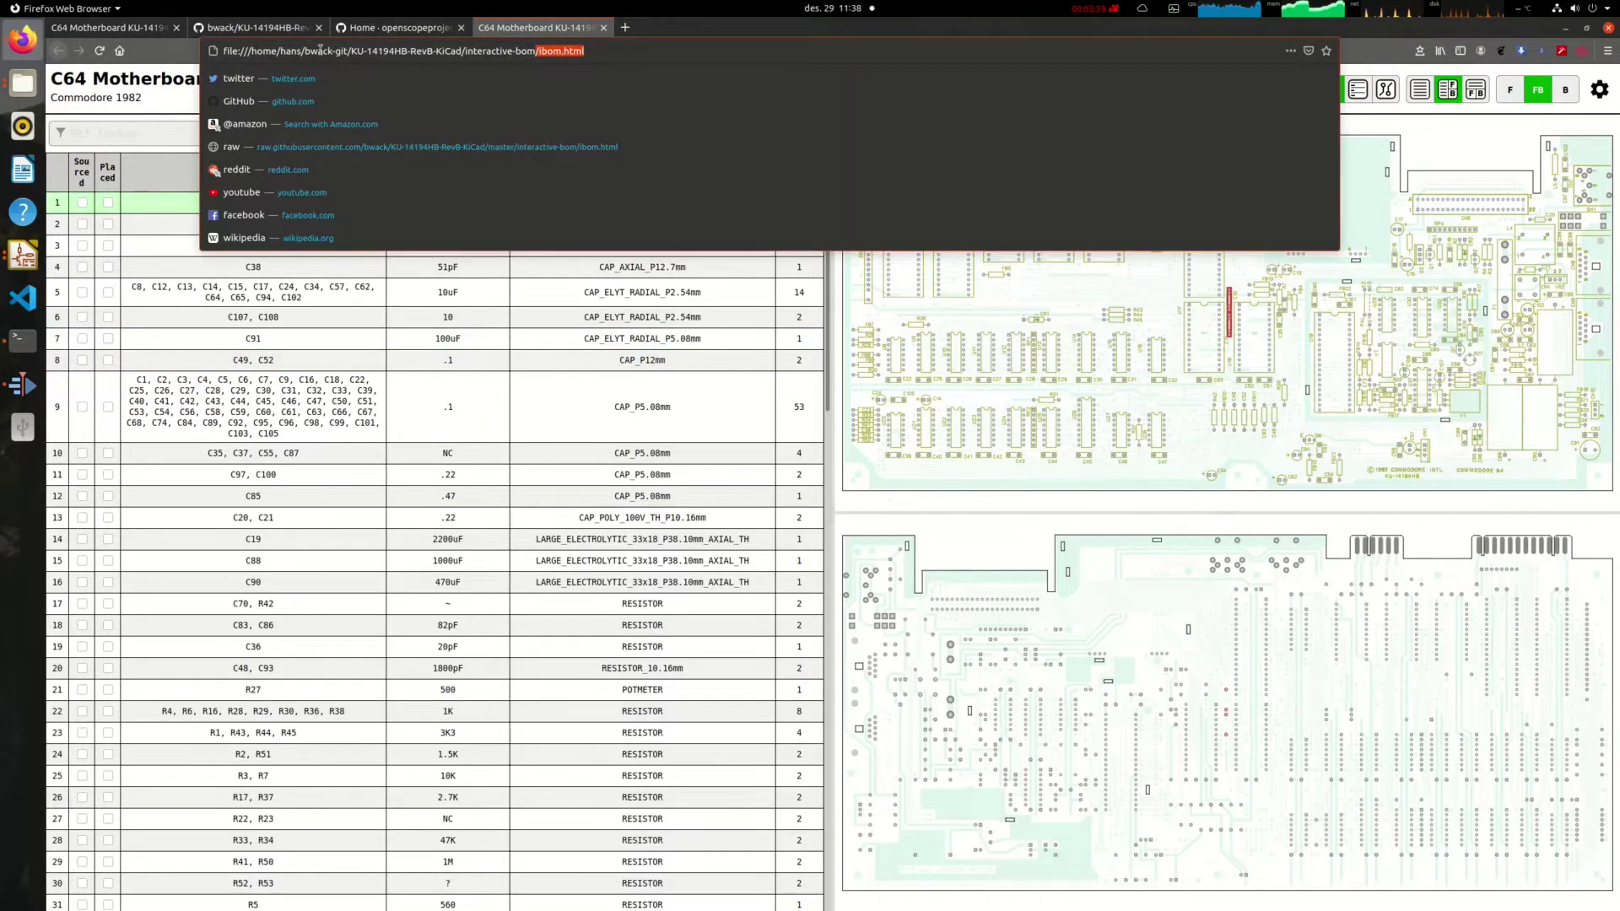
pyautogui.click(258, 29)
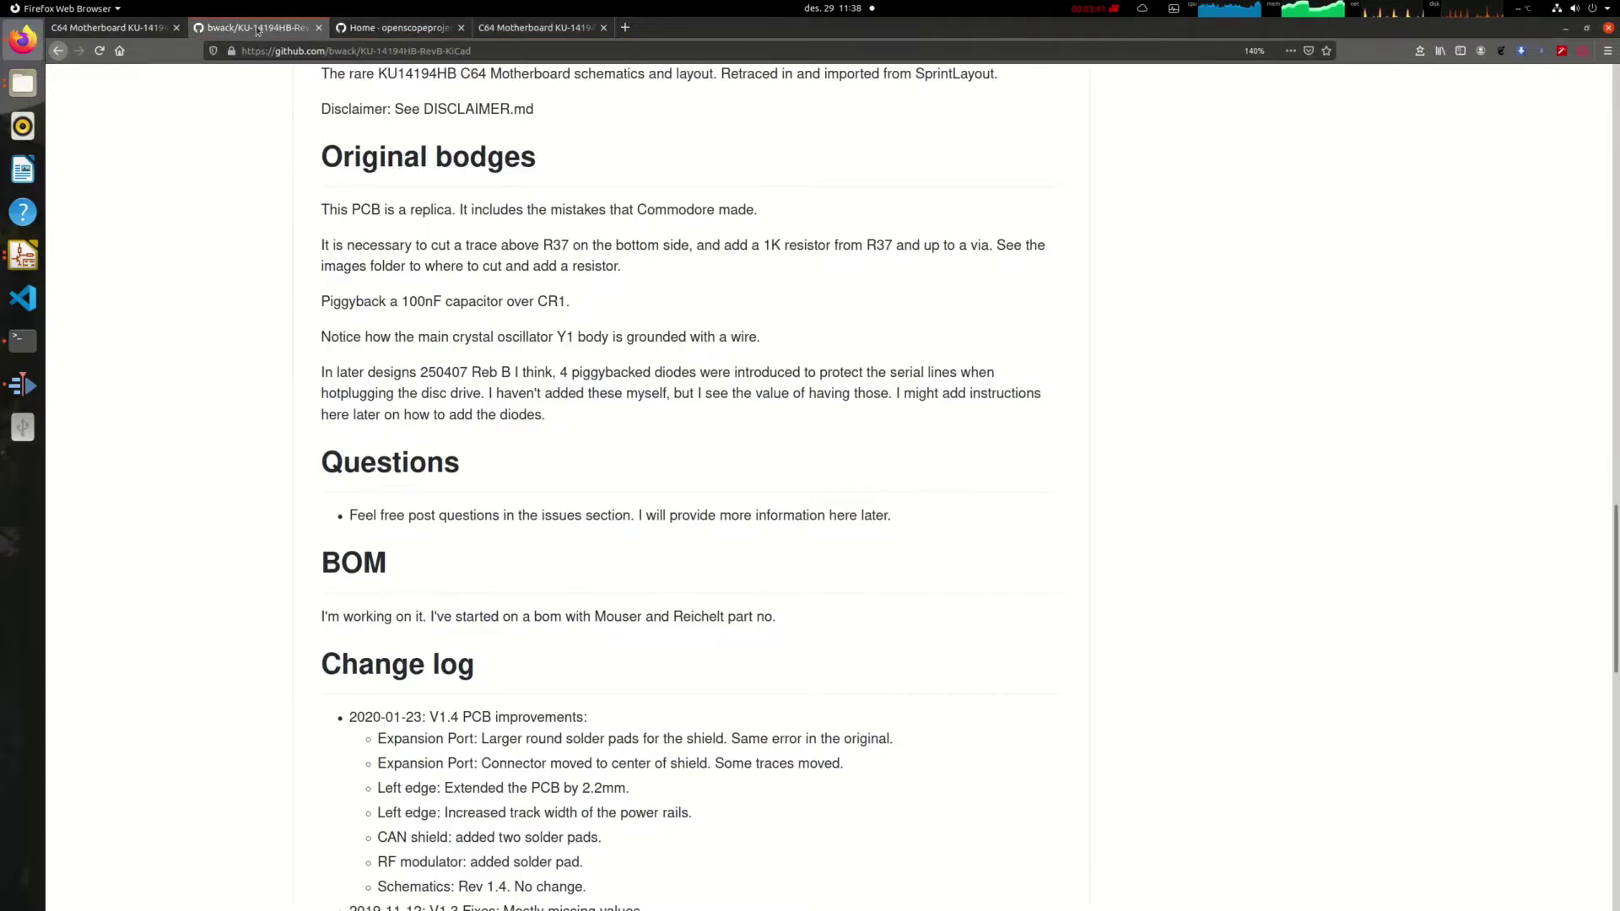
pyautogui.click(109, 28)
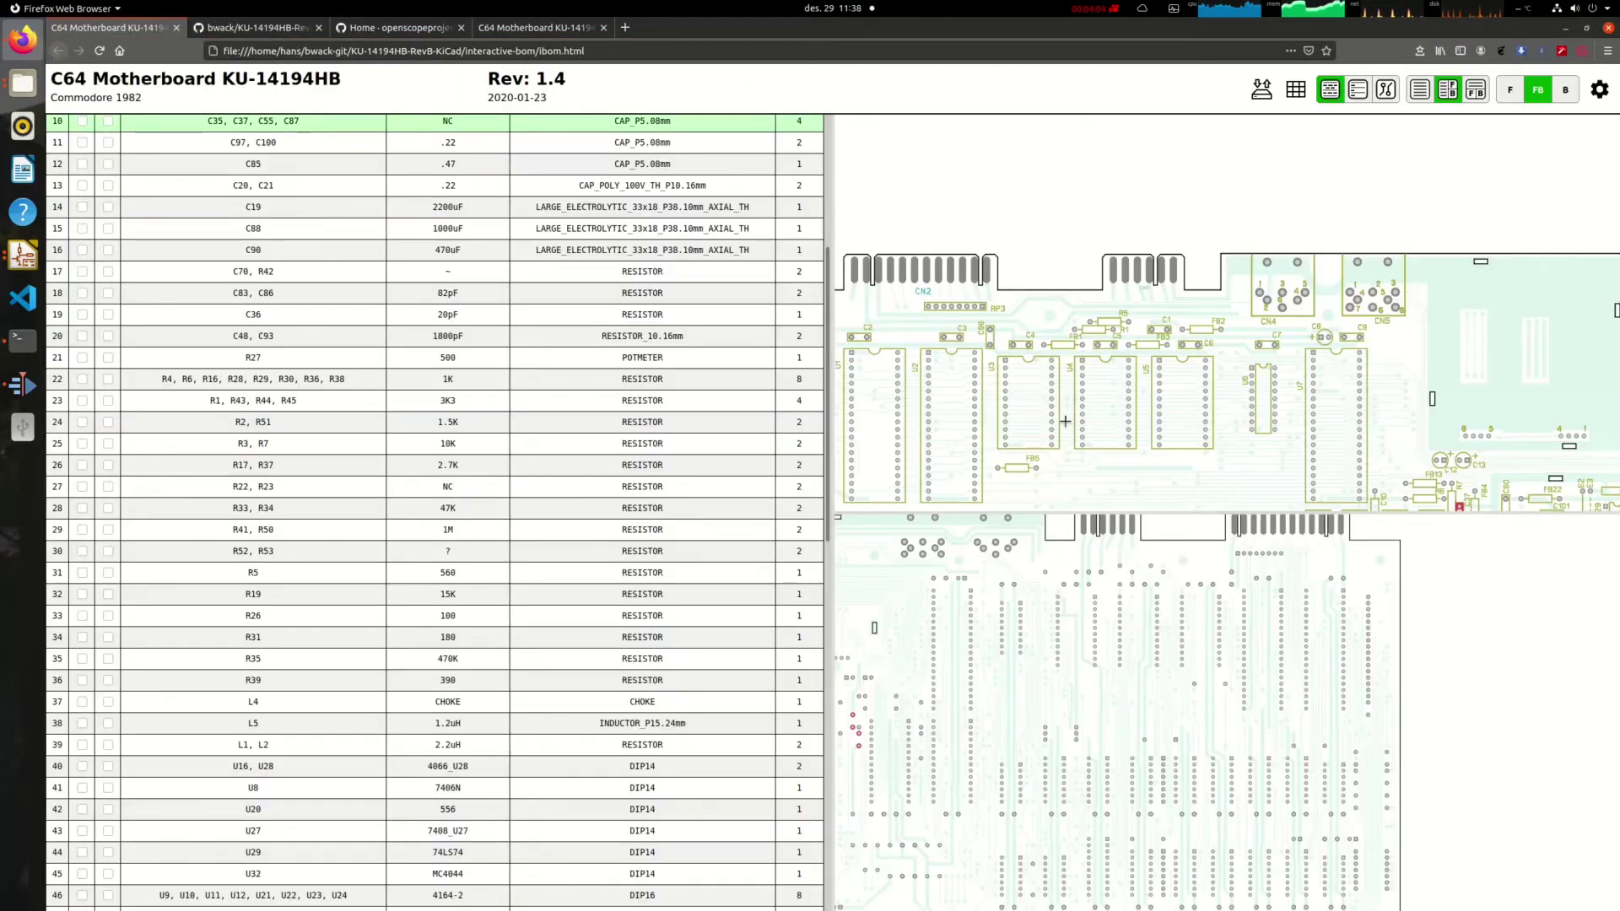
pyautogui.scroll(-5, 1097, 253)
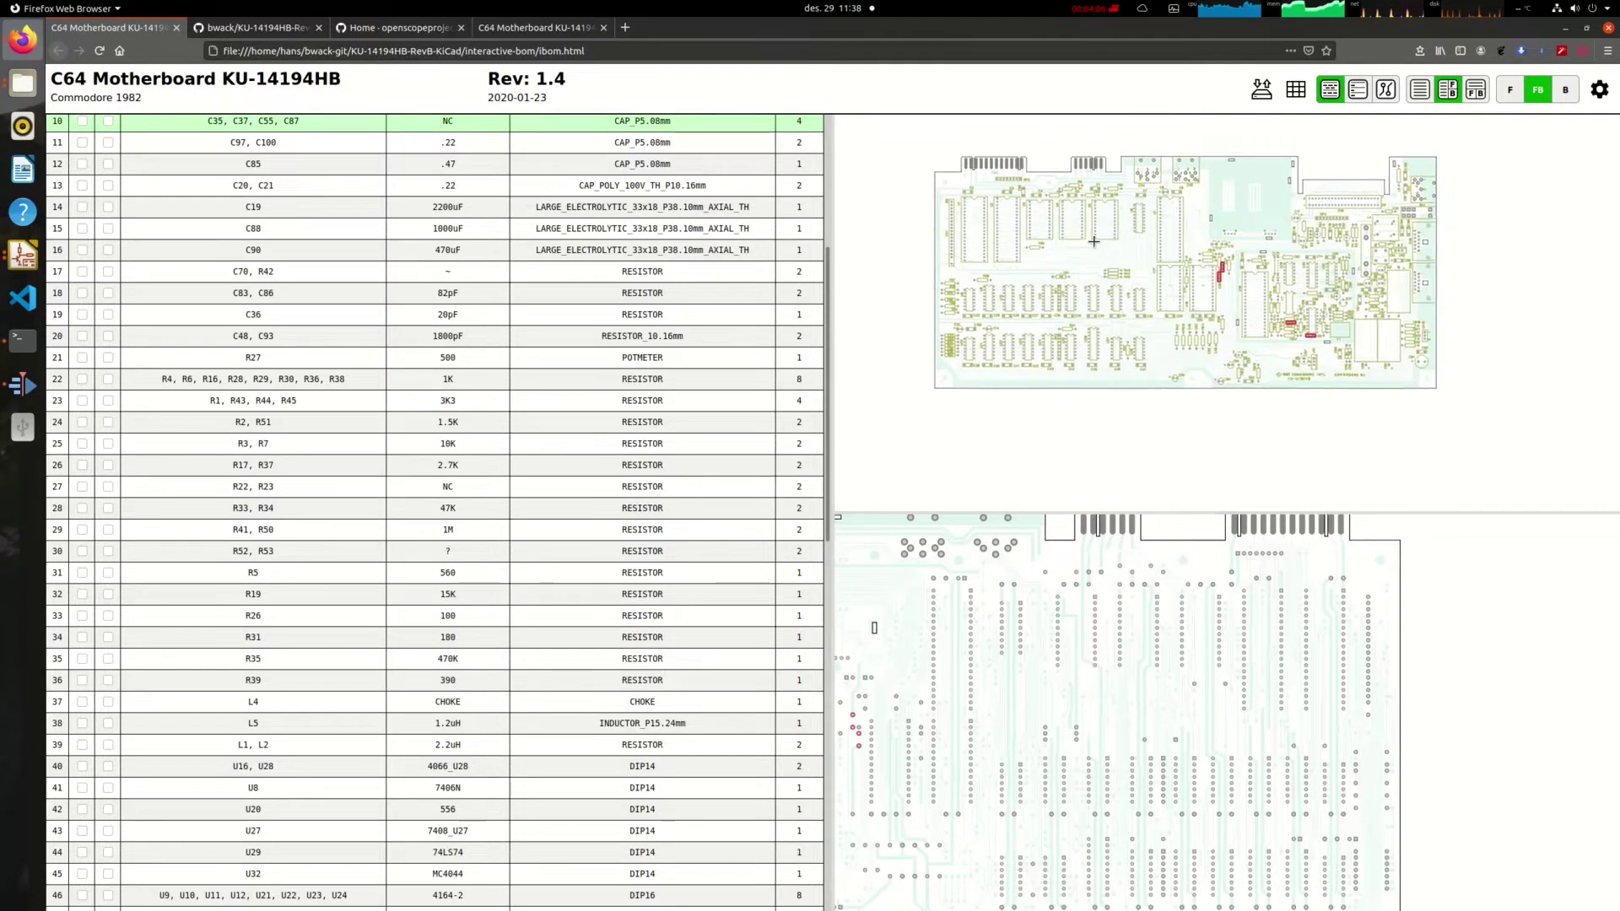
pyautogui.rightClick(1190, 356)
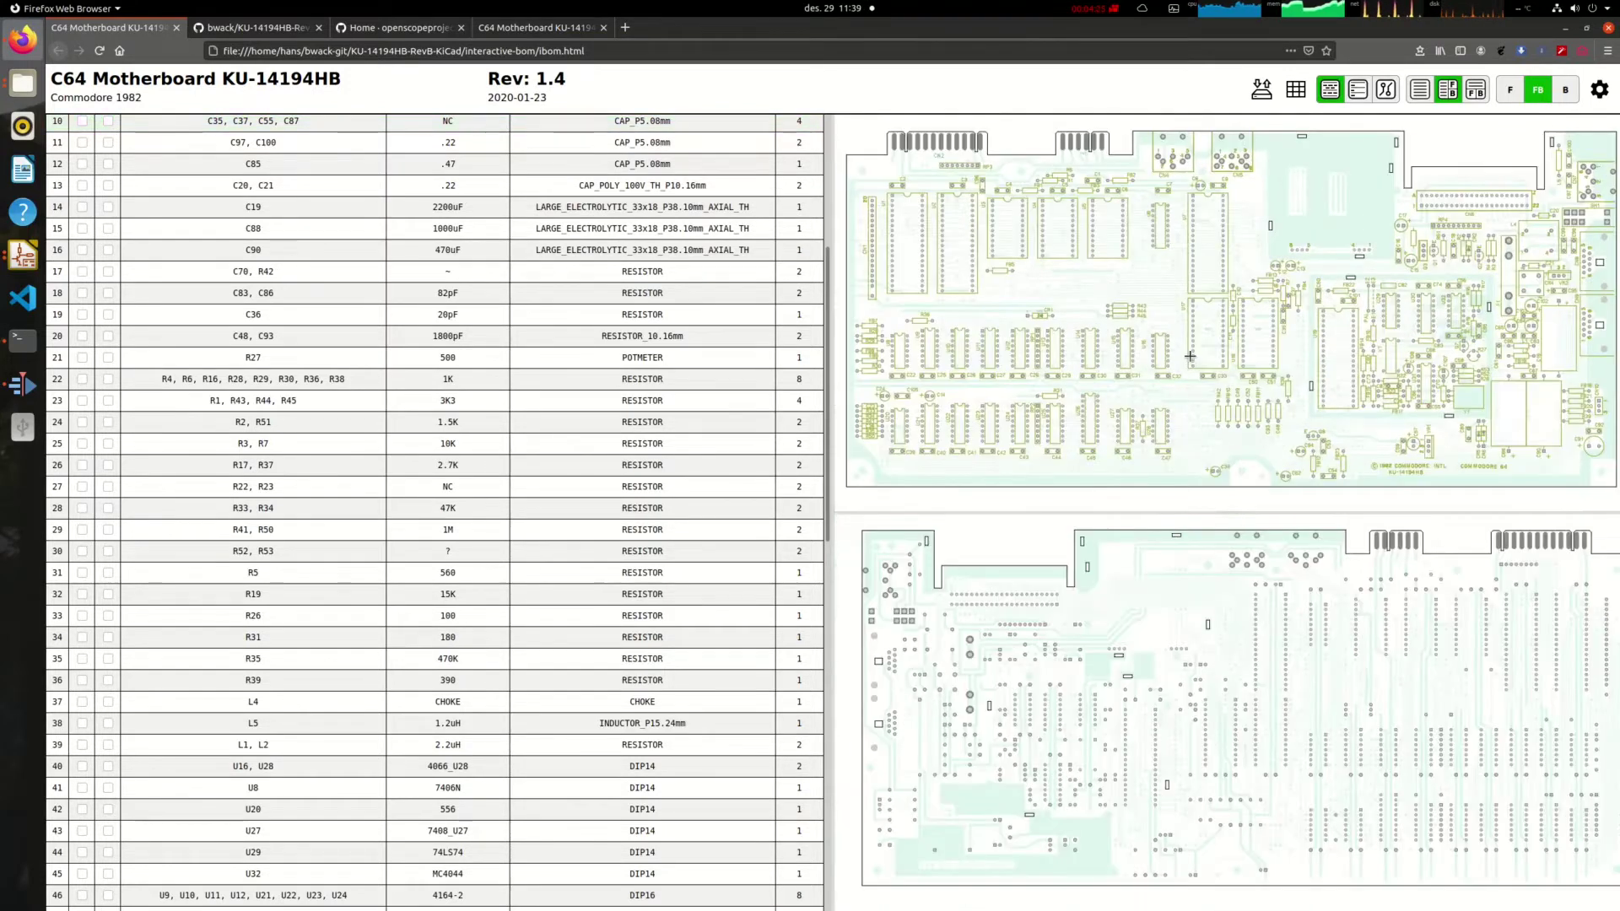
# Highlight a connector pin's net in red on the front and back board views.
pyautogui.scroll(5, 268, 270)
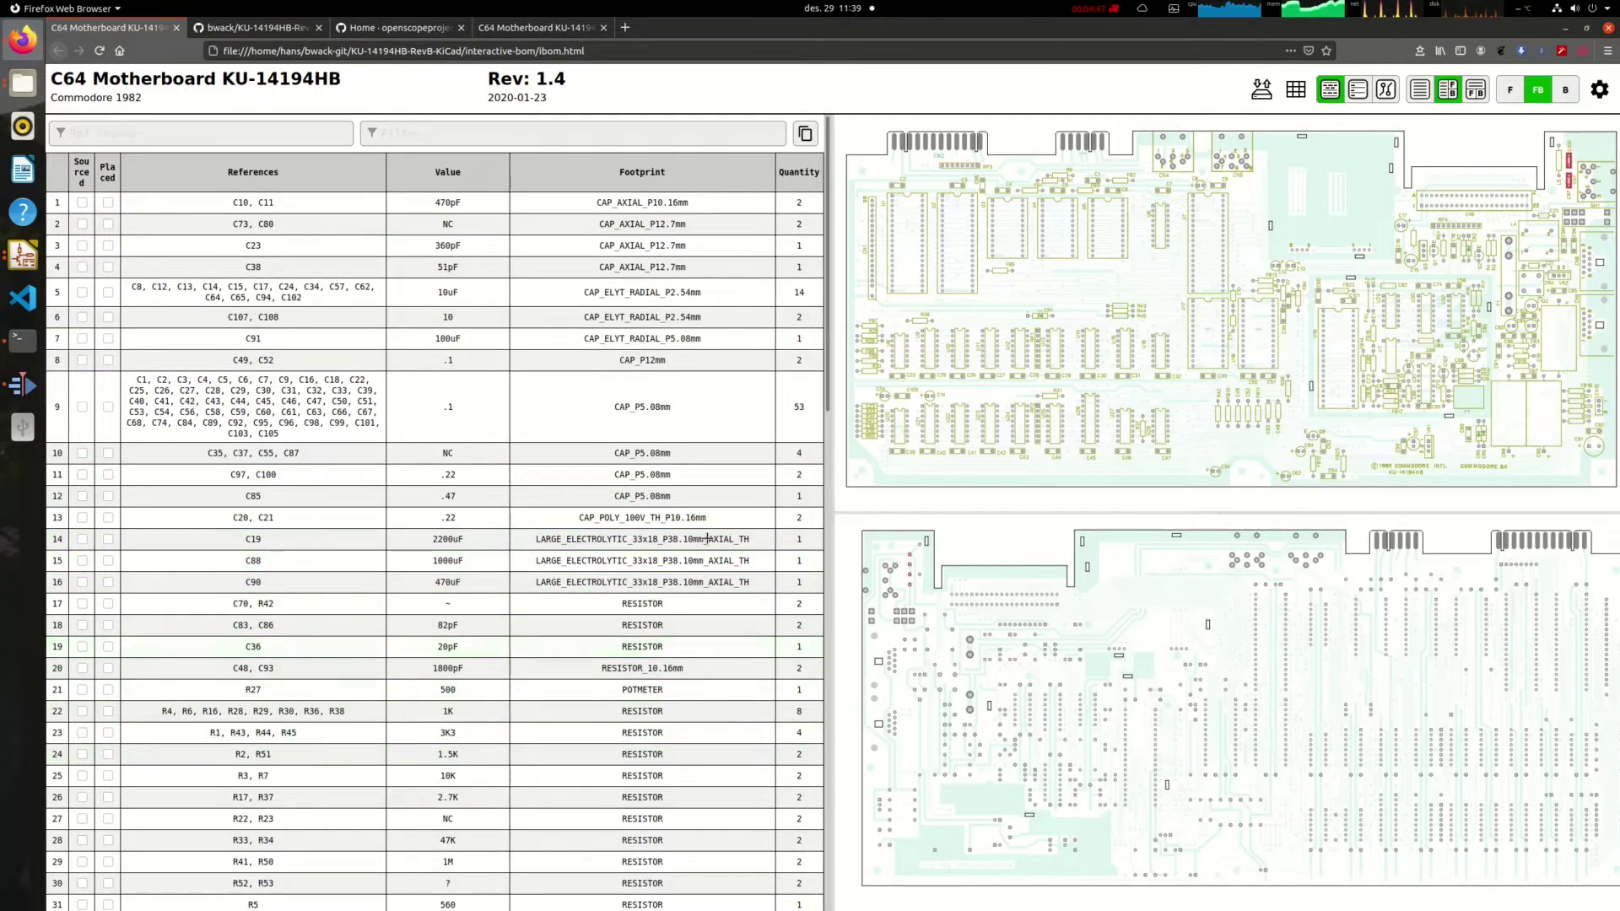
pyautogui.click(1063, 142)
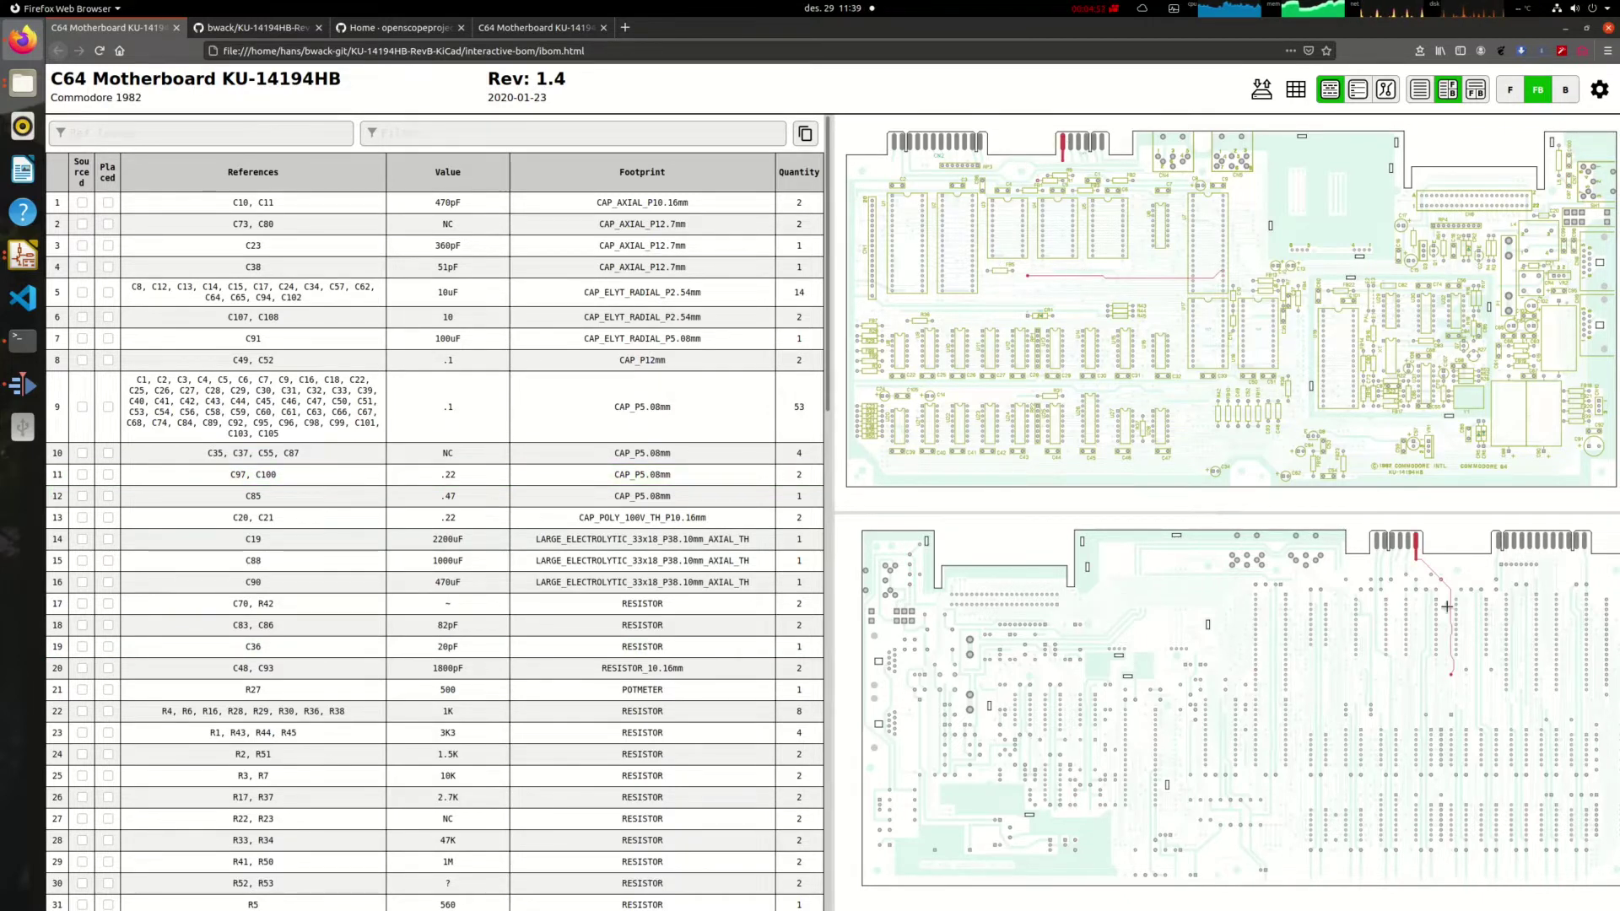
pyautogui.click(1079, 144)
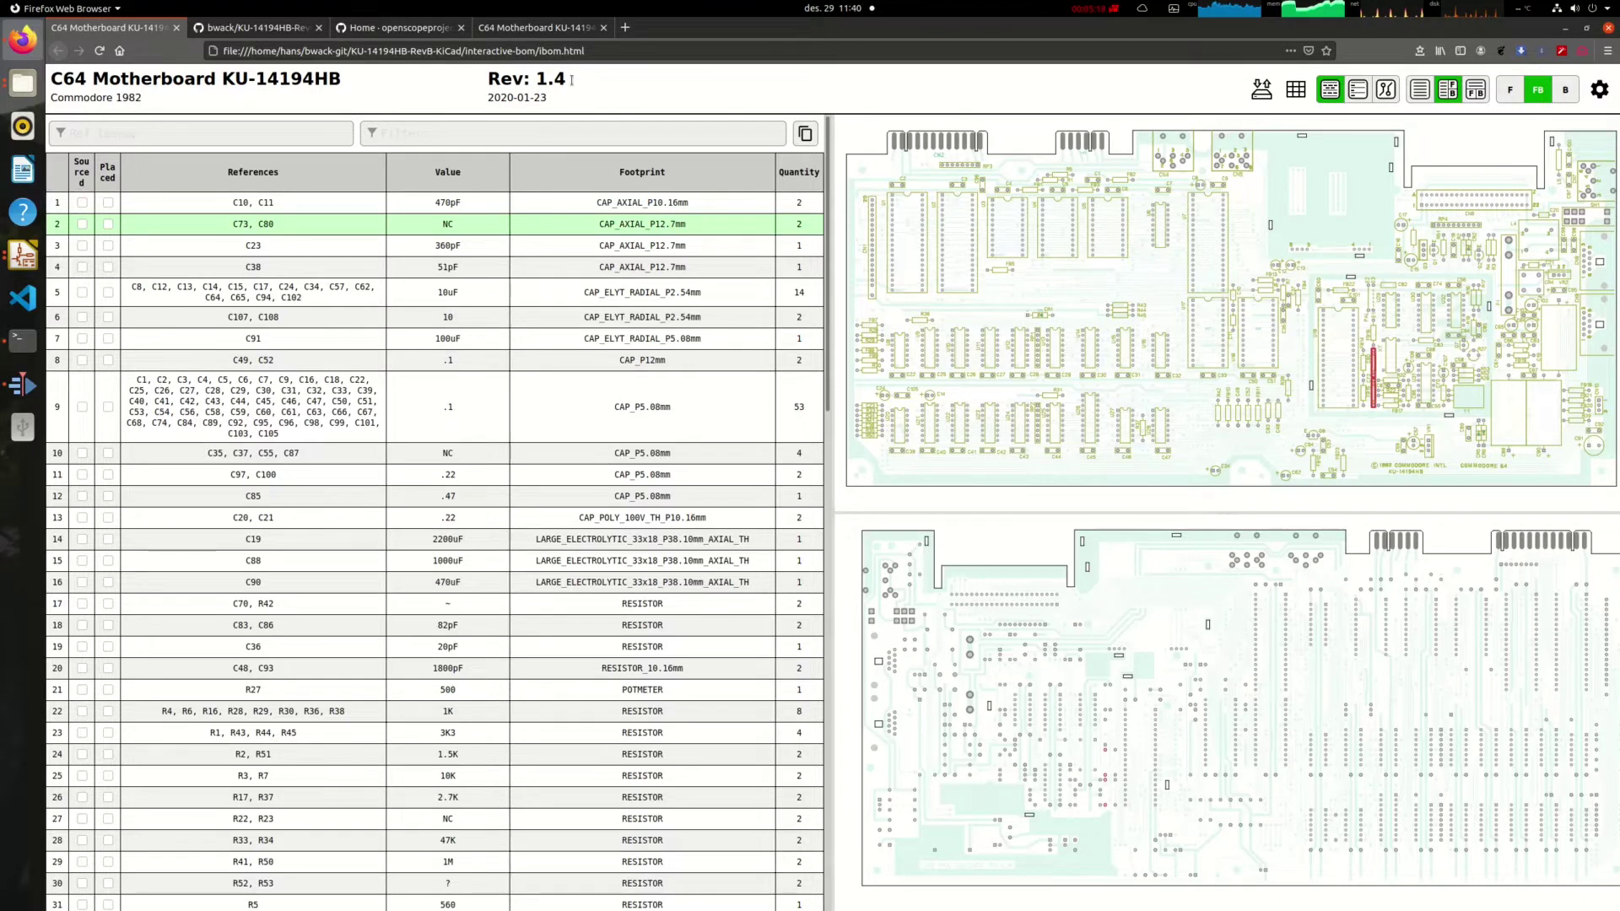
# Show the KU-14194HB-RevB-KiCad README and scroll down to its Change log.
pyautogui.click(223, 28)
pyautogui.scroll(-4, 679, 550)
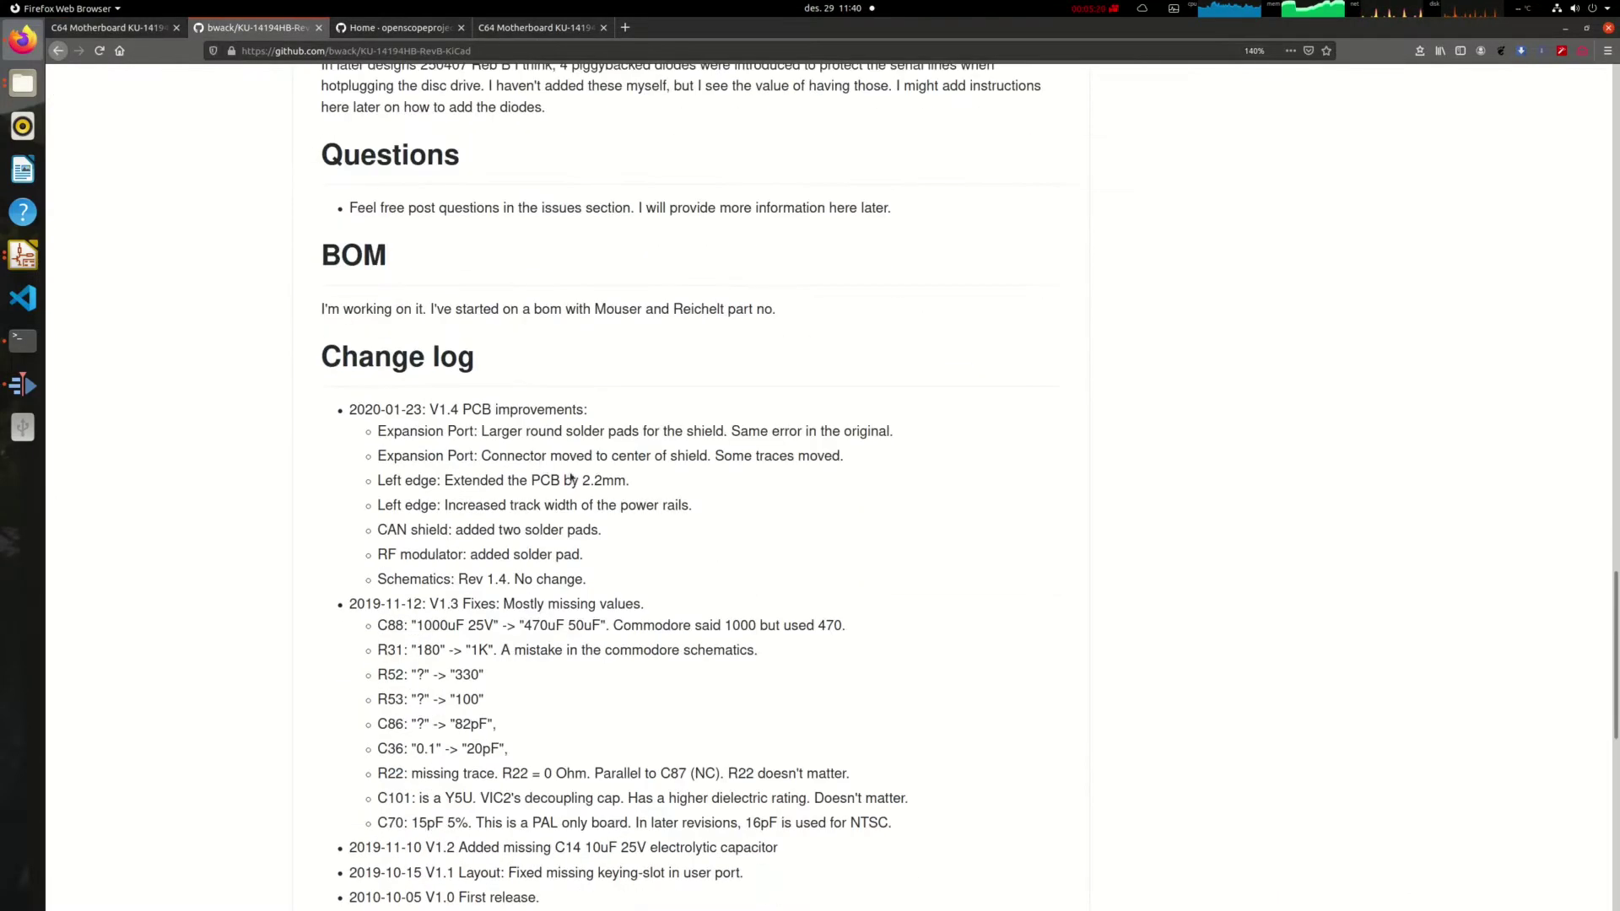
pyautogui.scroll(-10, 679, 550)
pyautogui.scroll(6, 707, 604)
pyautogui.scroll(-1, 725, 615)
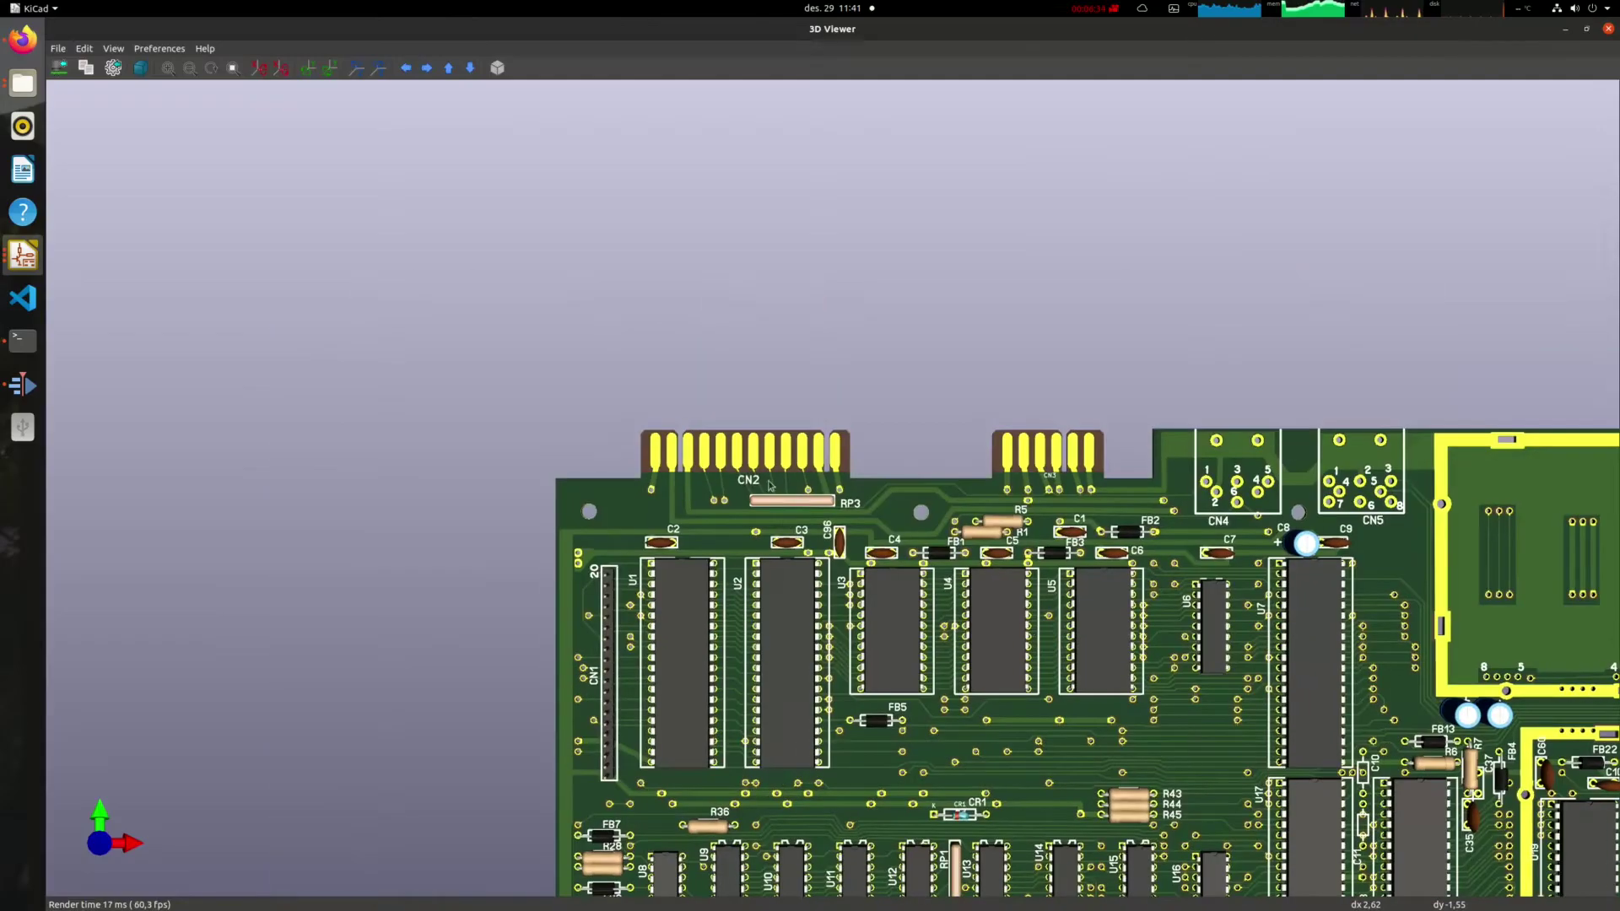
# Zoom the 3D view in on CN2 and the top-edge connectors, then return to the GitHub change log.
pyautogui.scroll(1, 855, 395)
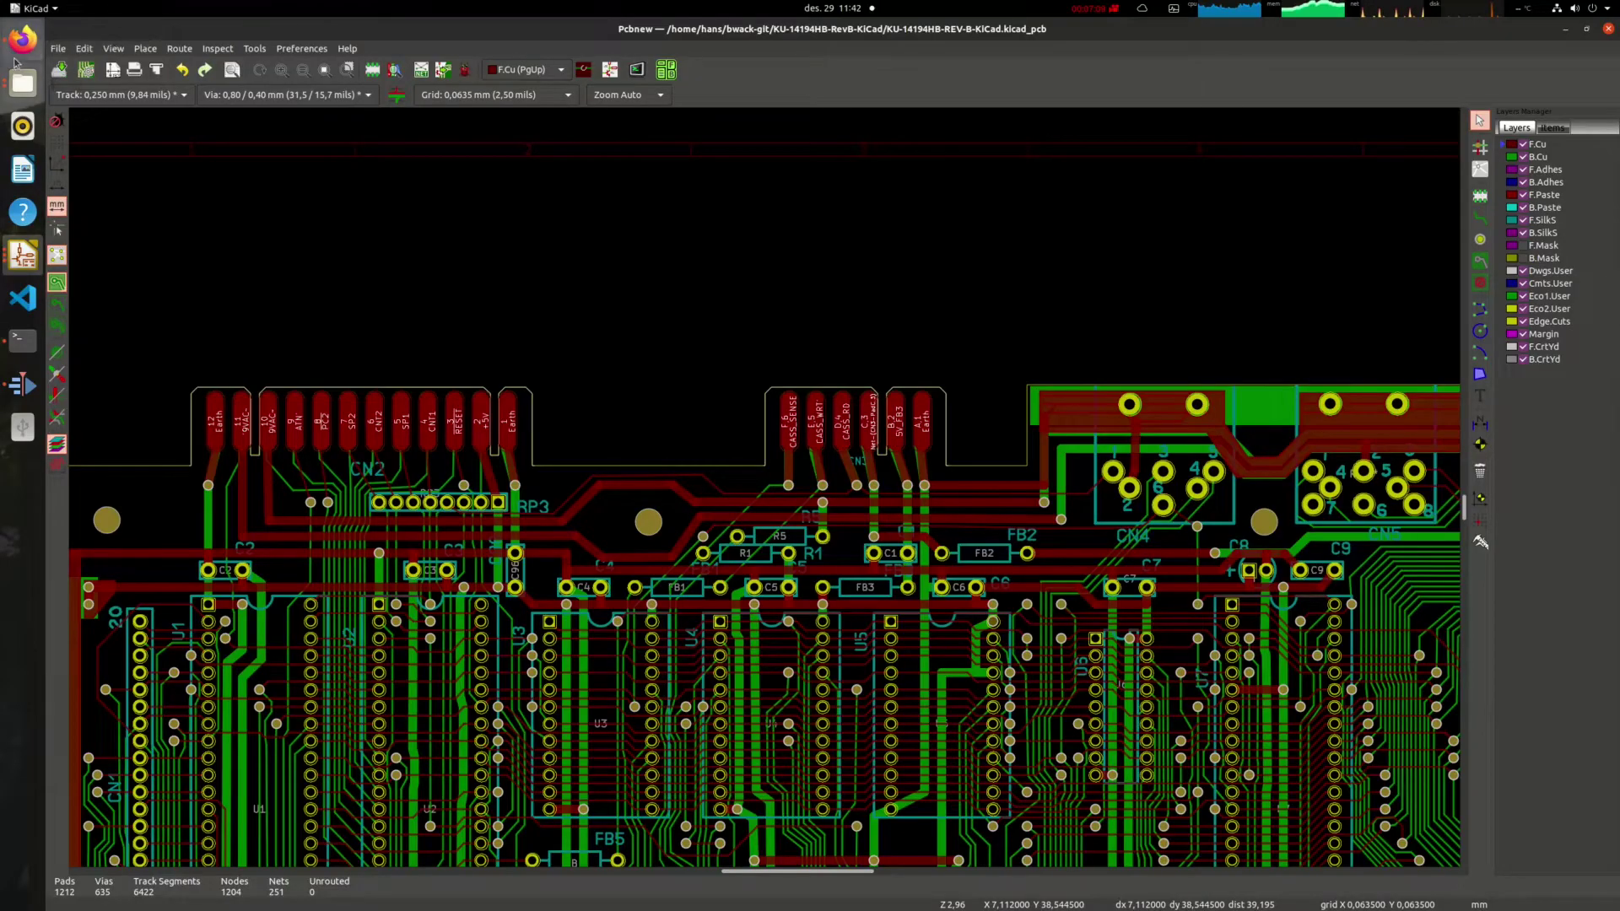
pyautogui.click(17, 59)
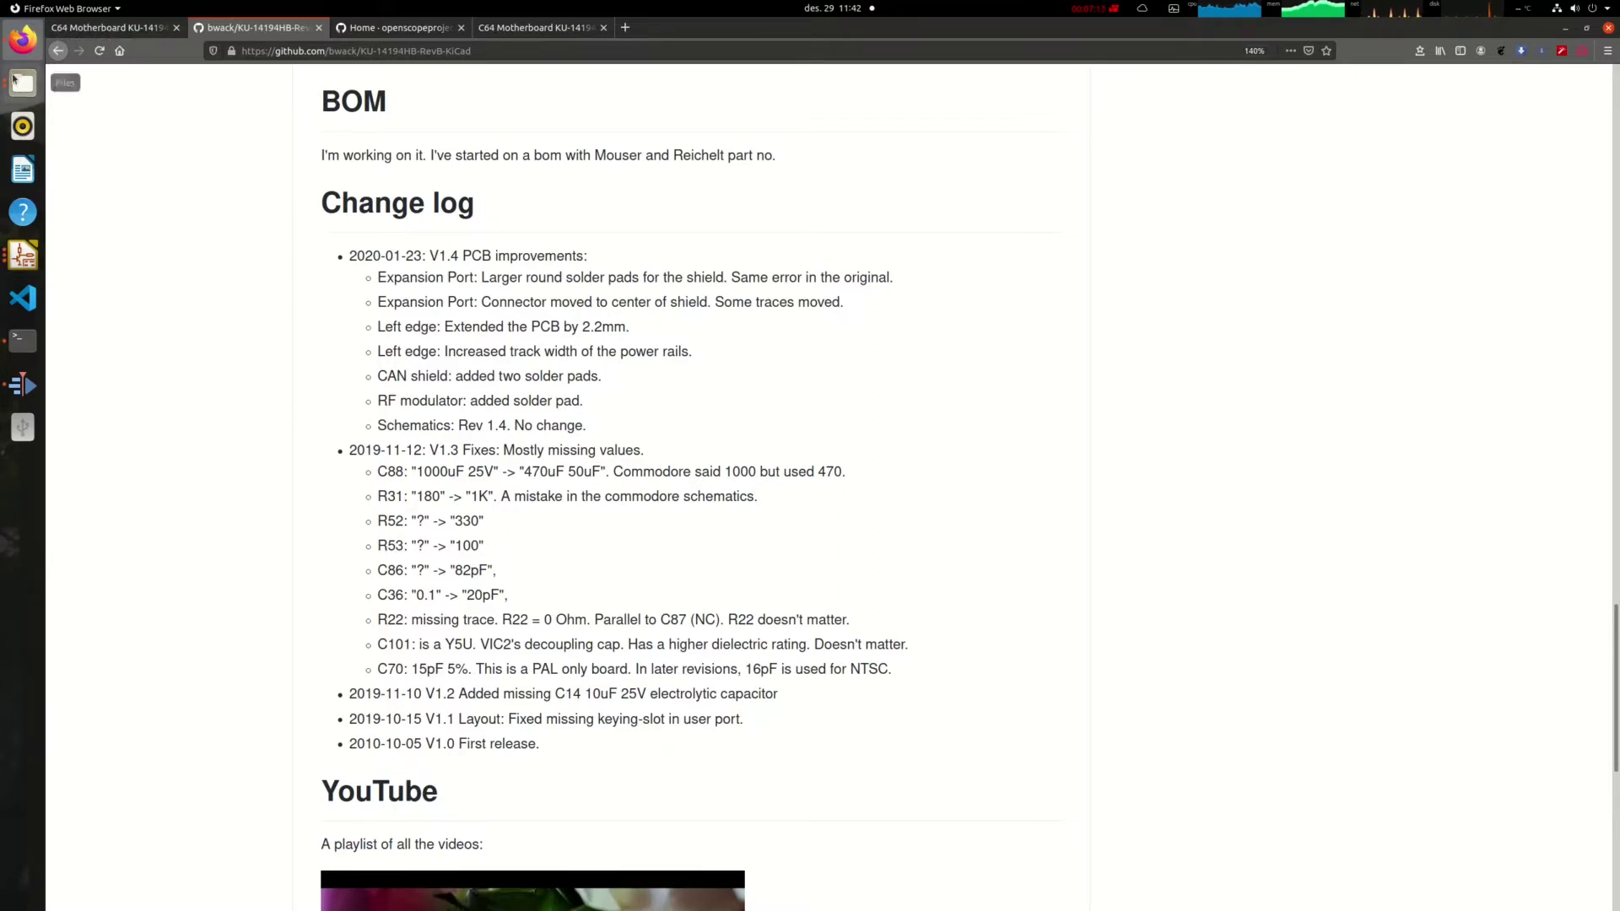
# Pan across the routed U-chip rows and capacitors in Pcbnew, then return to the GitHub change log.
pyautogui.click(22, 255)
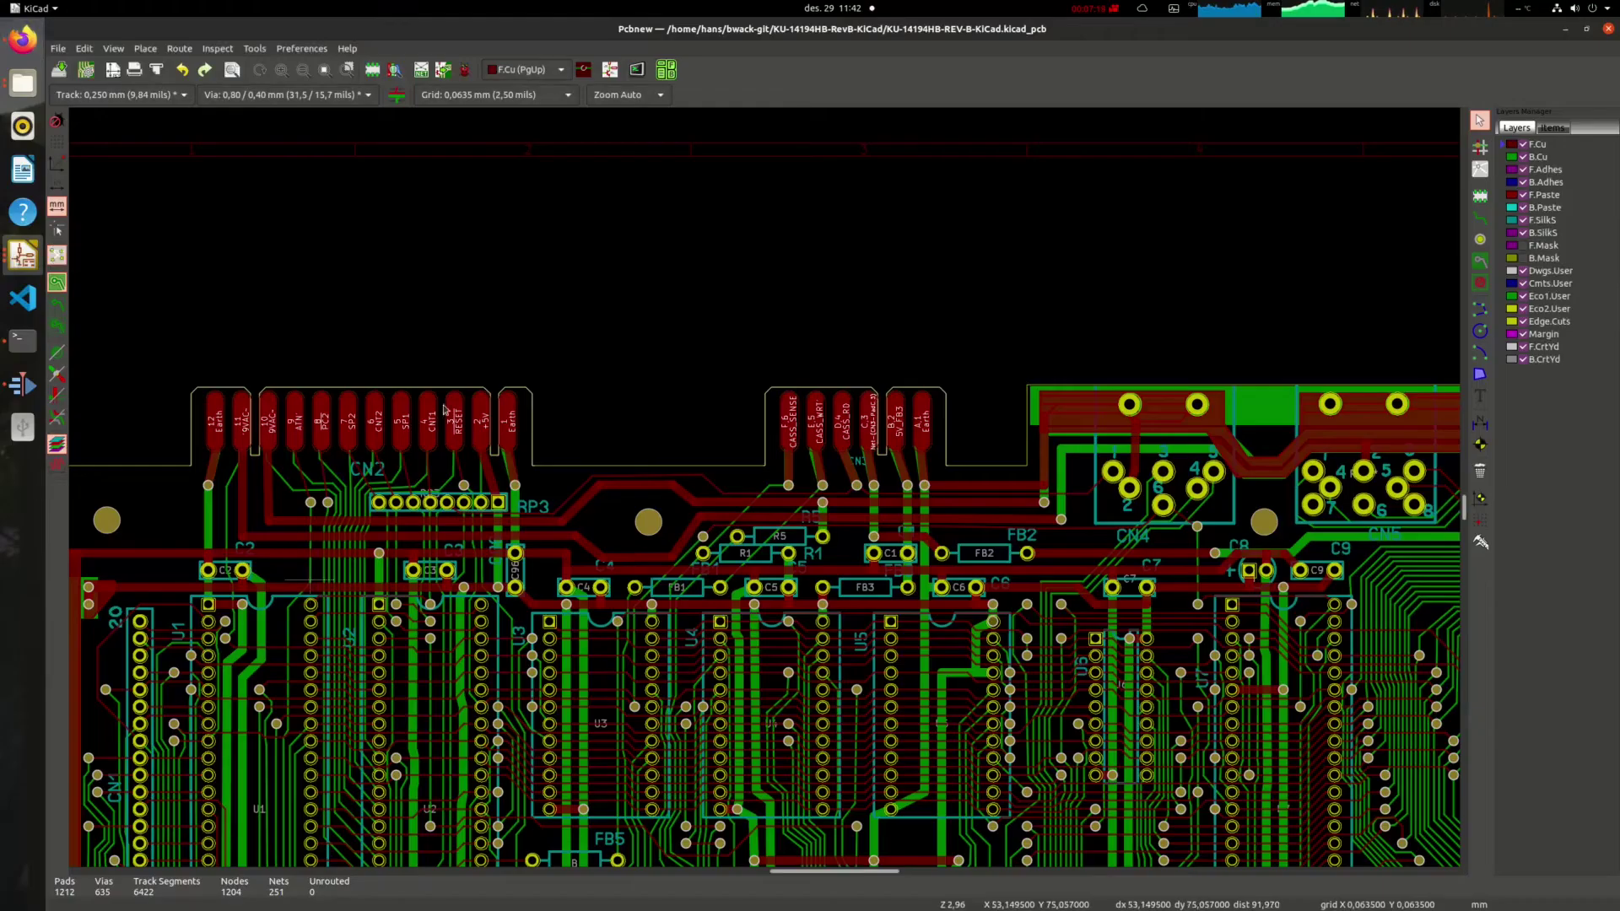
pyautogui.scroll(-5, 582, 667)
pyautogui.hscroll(-3, 582, 667)
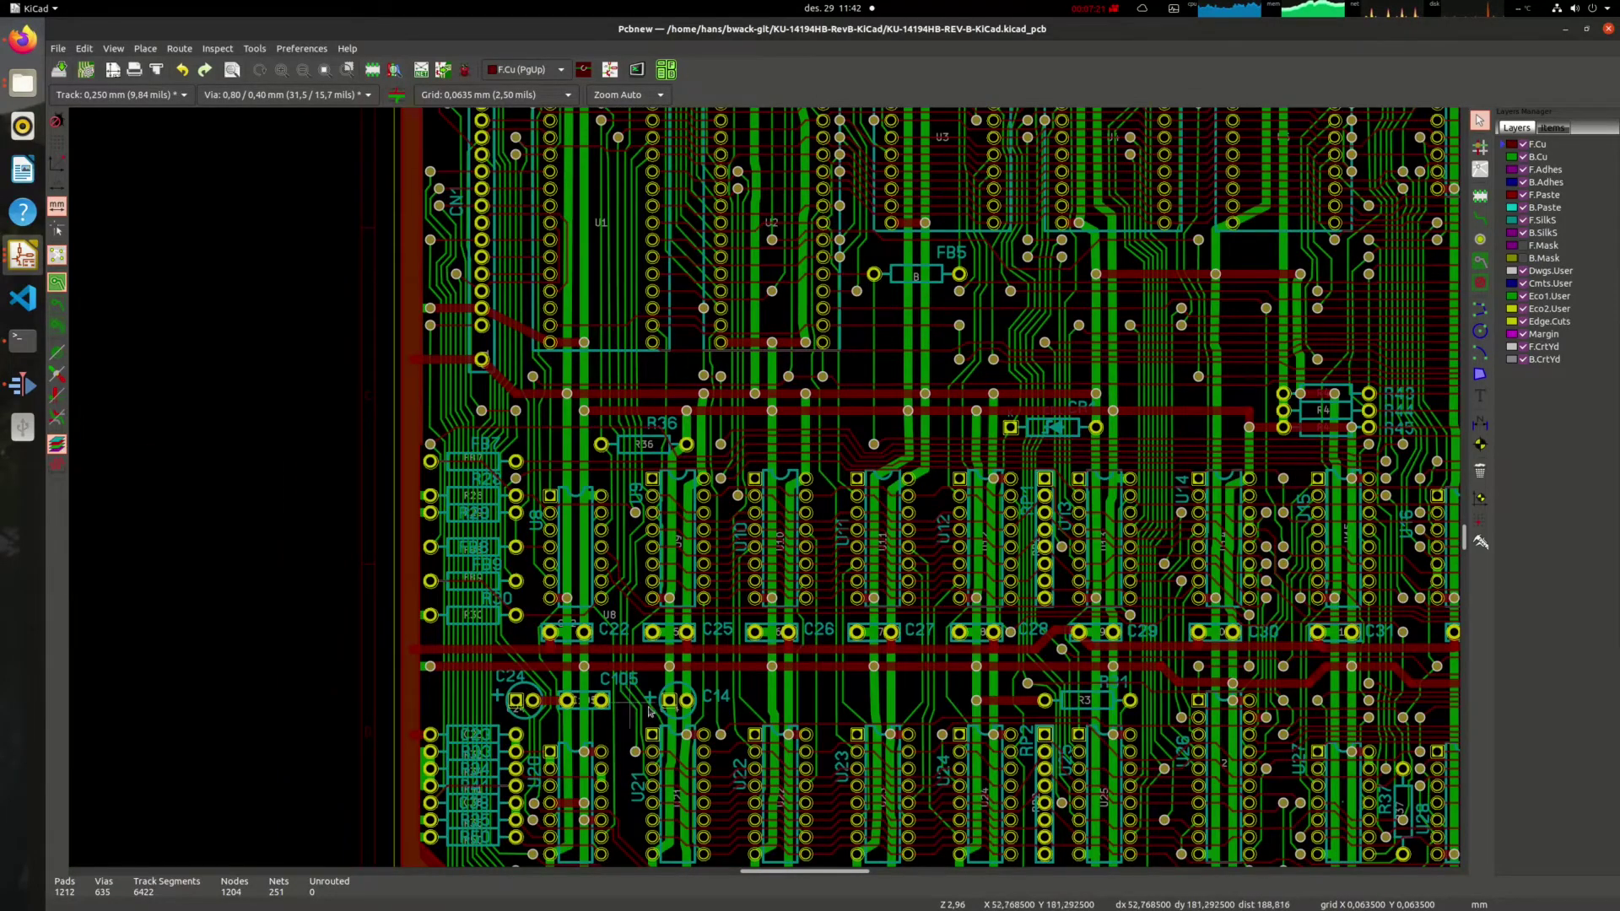
pyautogui.scroll(-1, 652, 705)
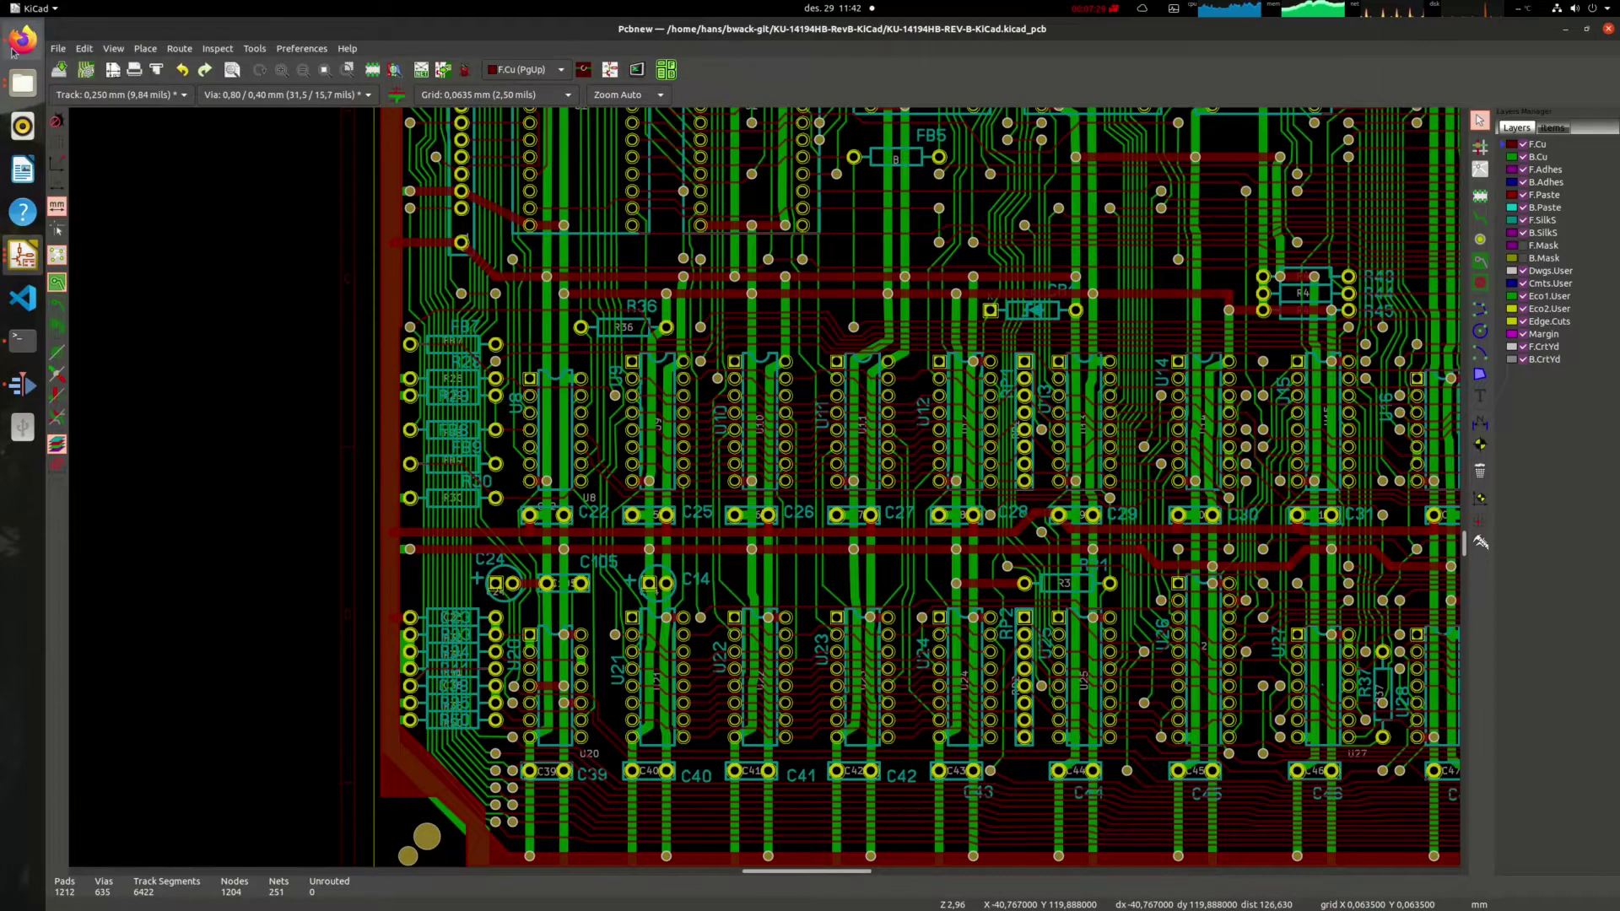
pyautogui.click(21, 40)
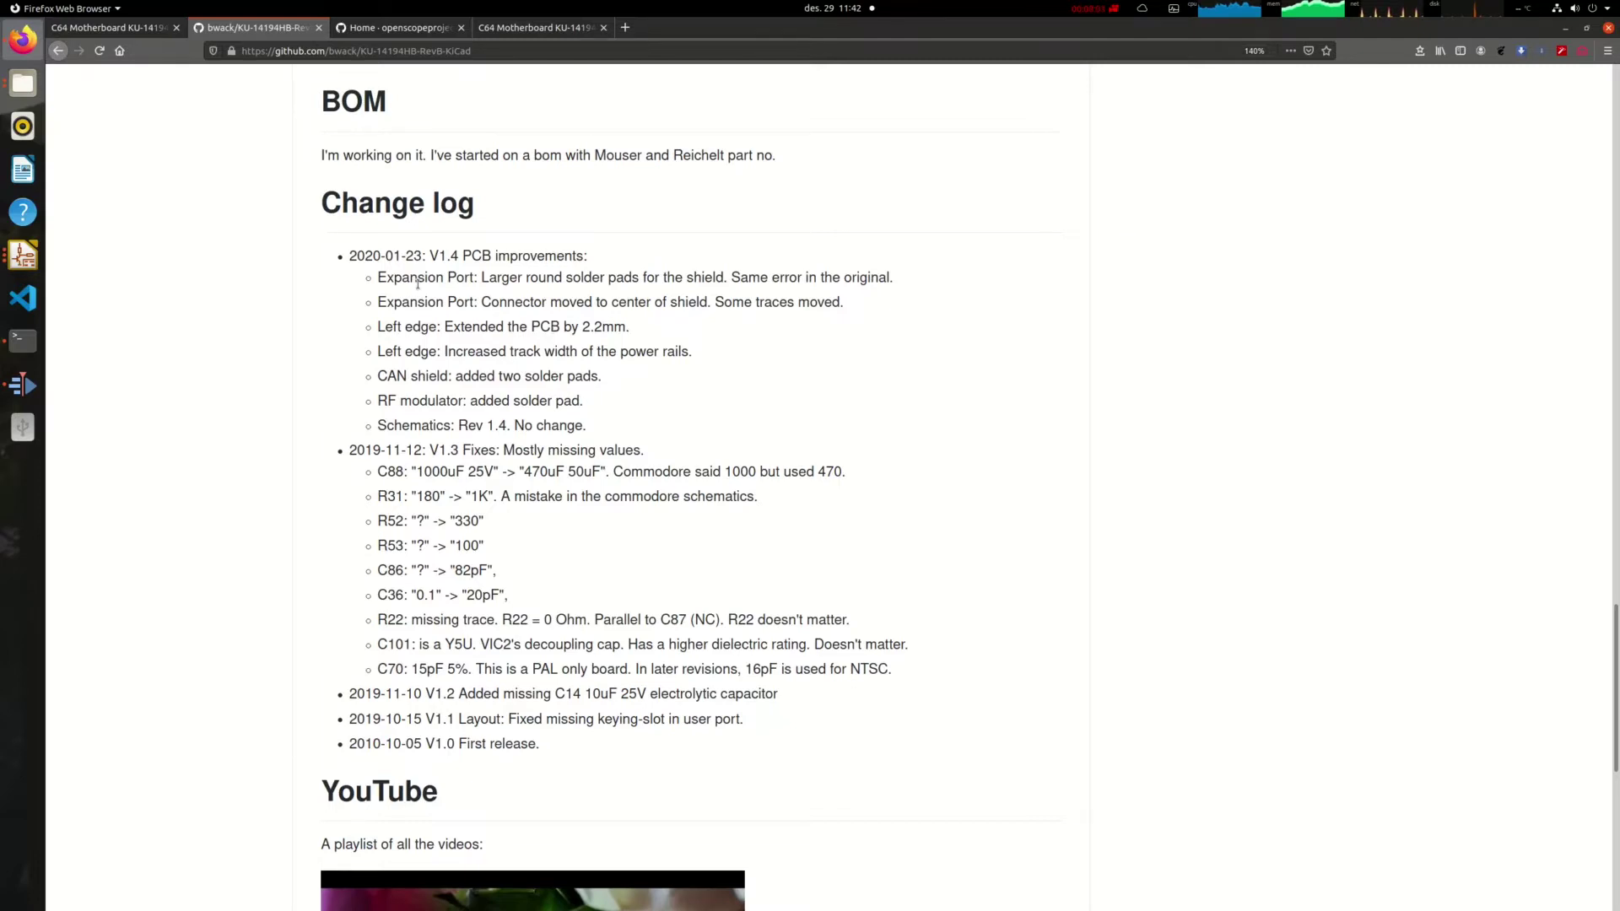
# Read CN6 pad B's details, pan toward the expansion port, then return to the change log.
pyautogui.click(23, 255)
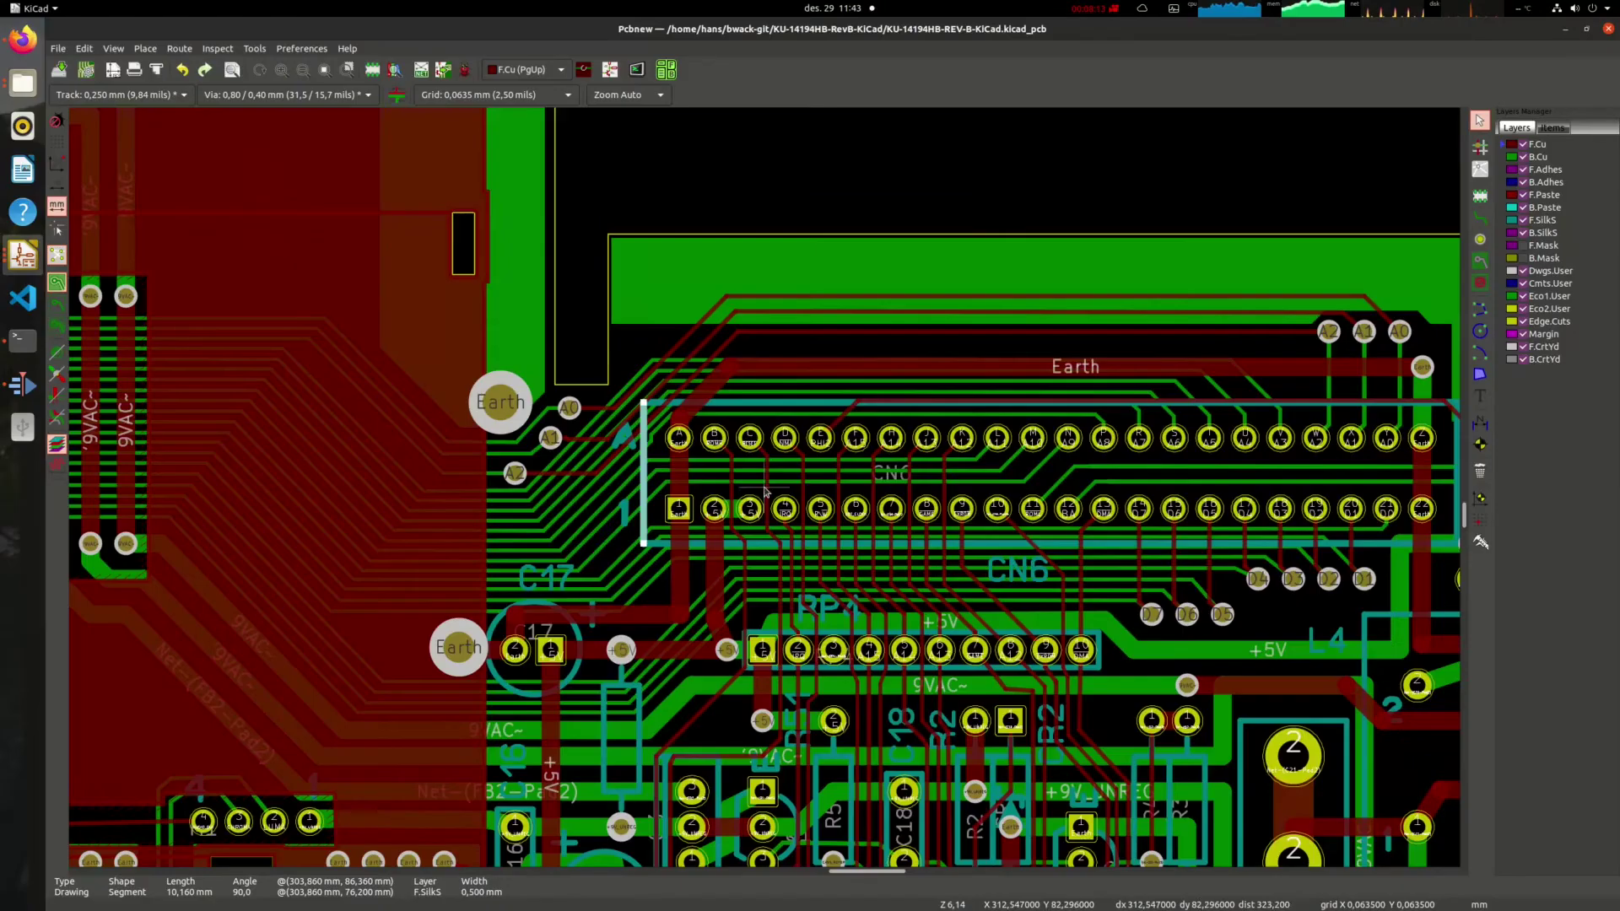
pyautogui.click(713, 439)
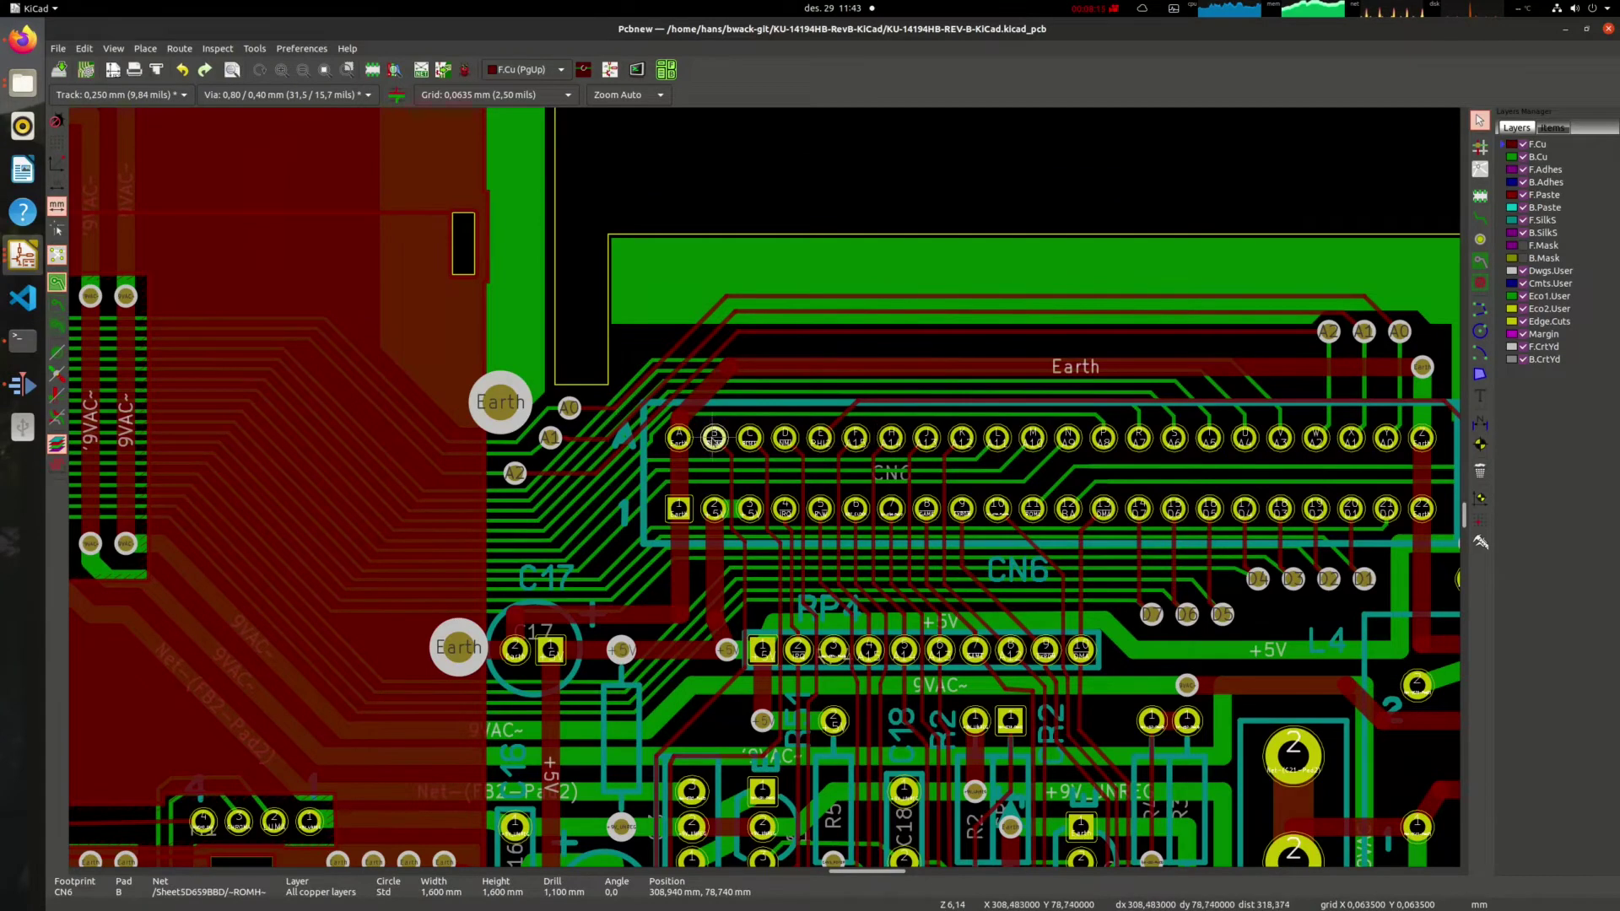
pyautogui.scroll(-2, 582, 443)
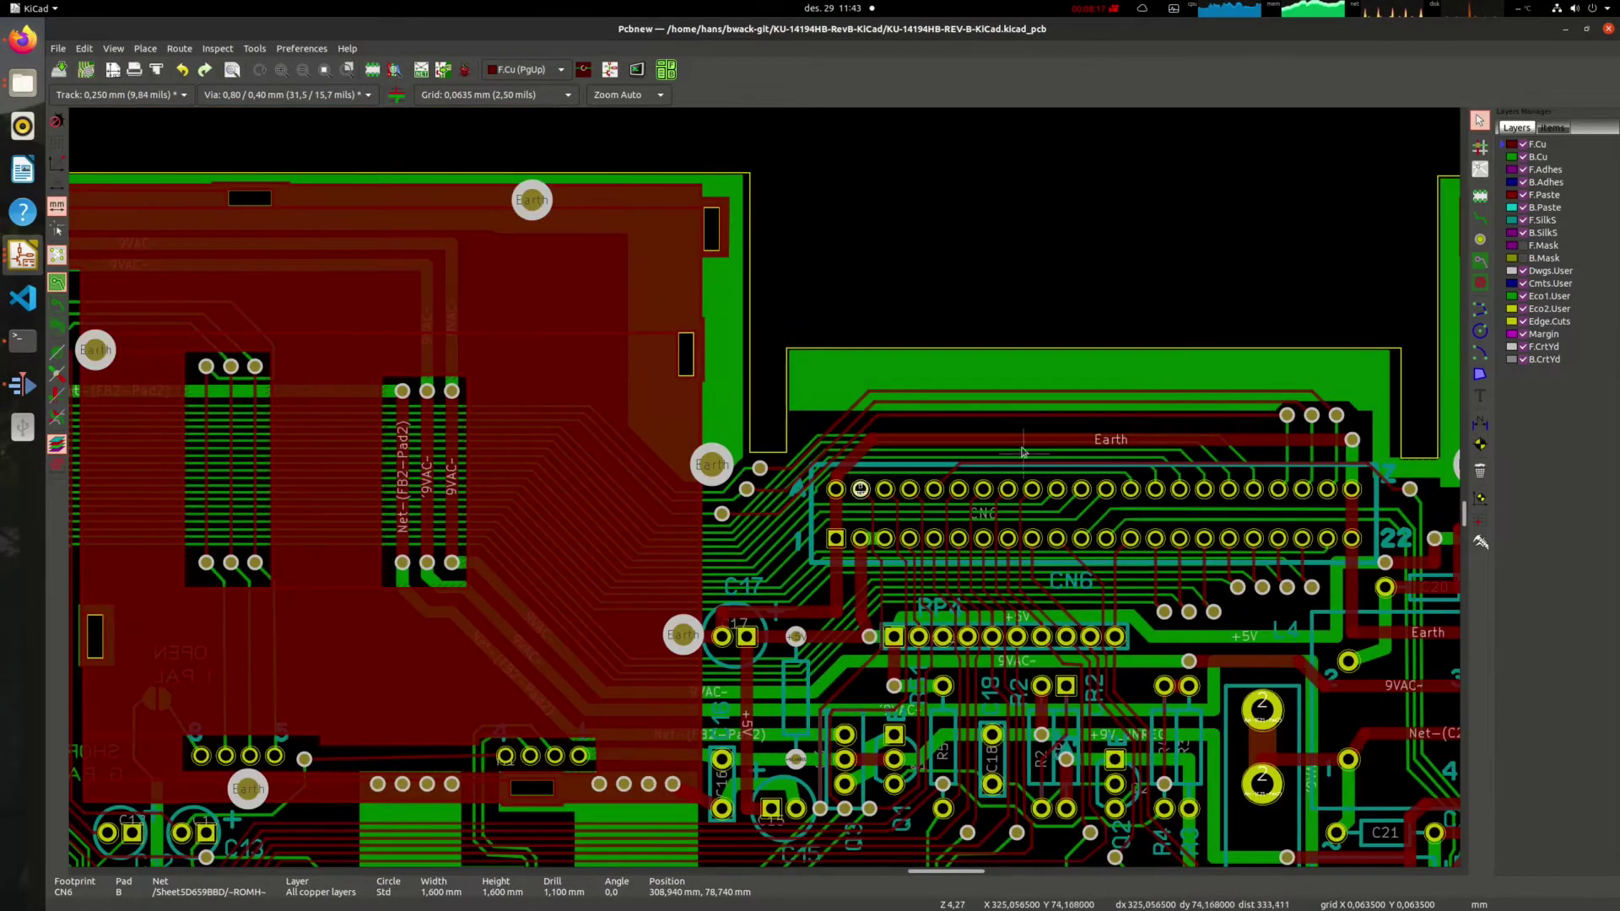
pyautogui.moveTo(991, 449); pyautogui.dragTo(913, 464, button='middle')
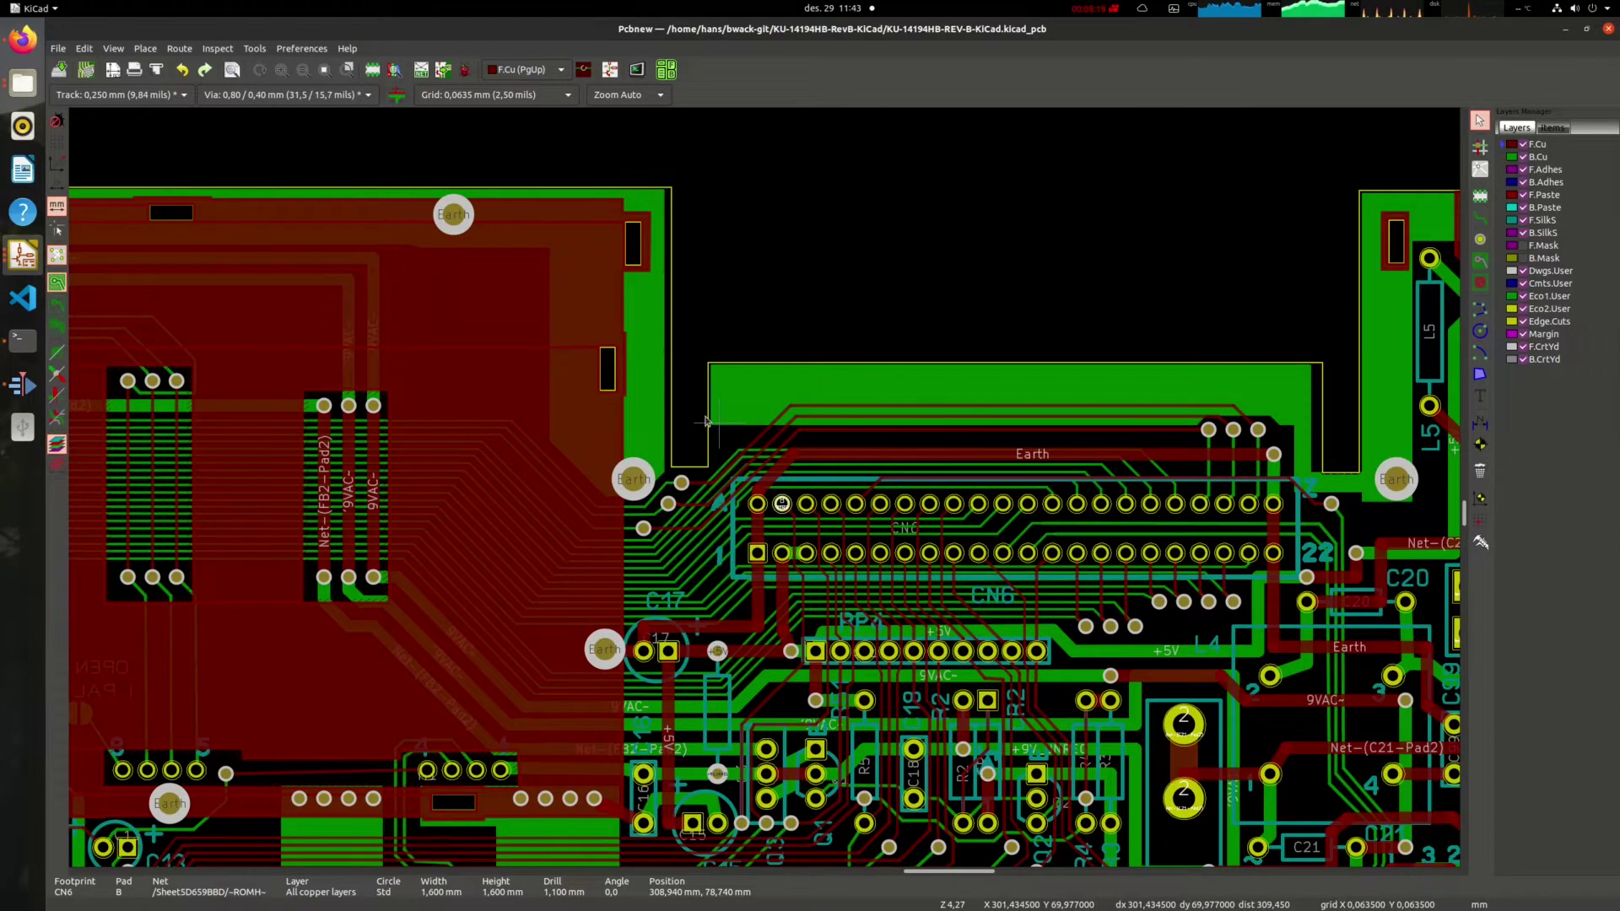
pyautogui.click(675, 298)
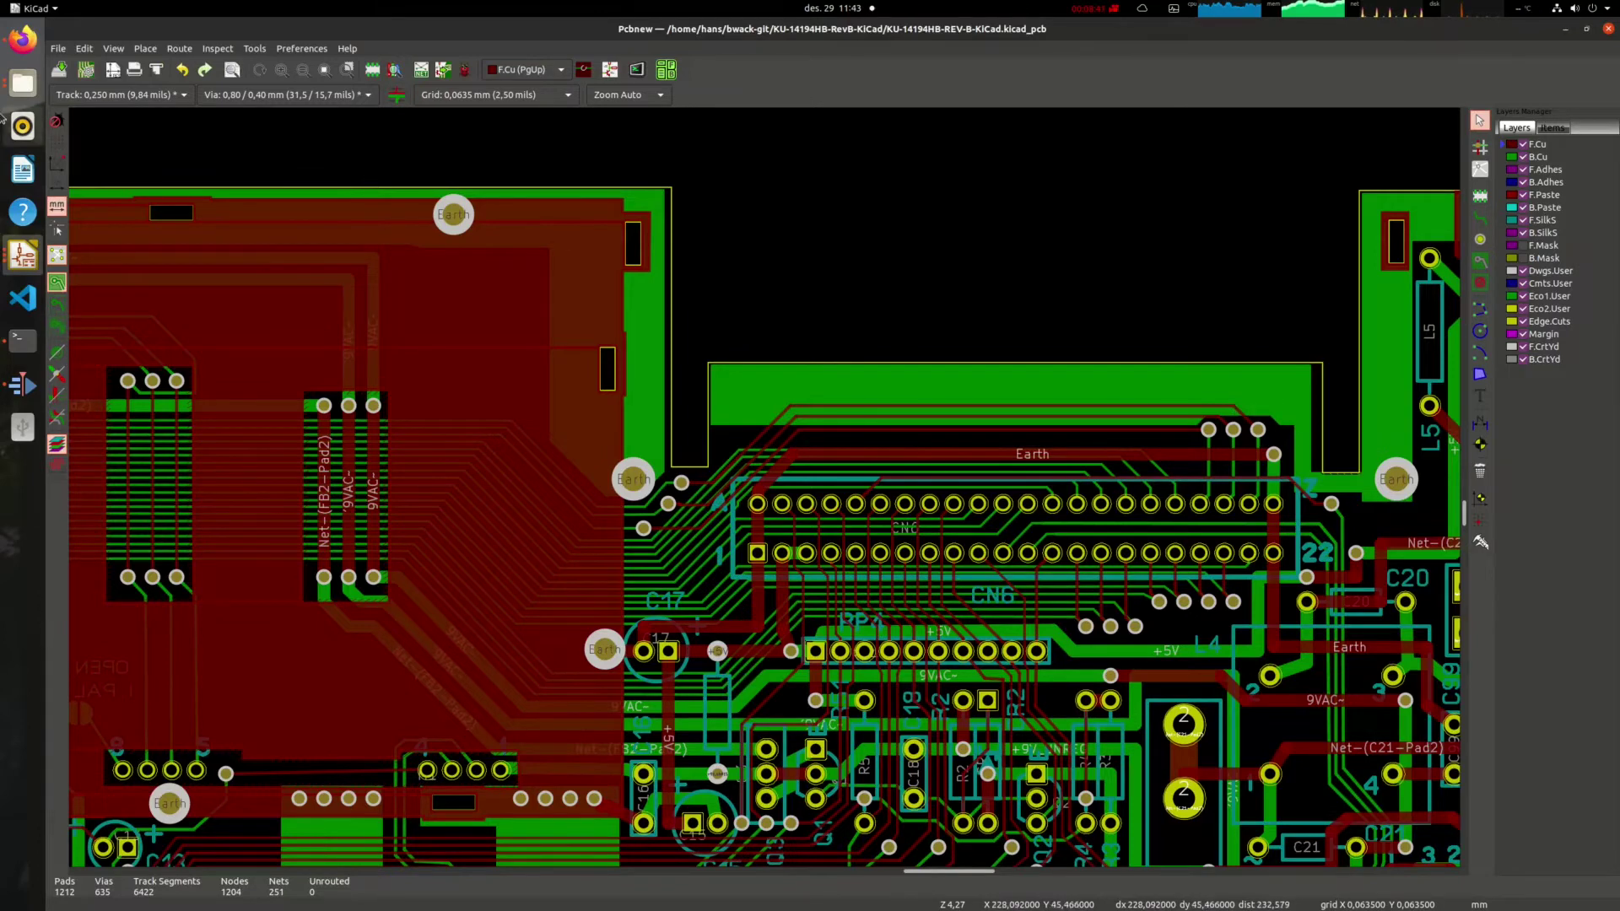
pyautogui.click(15, 50)
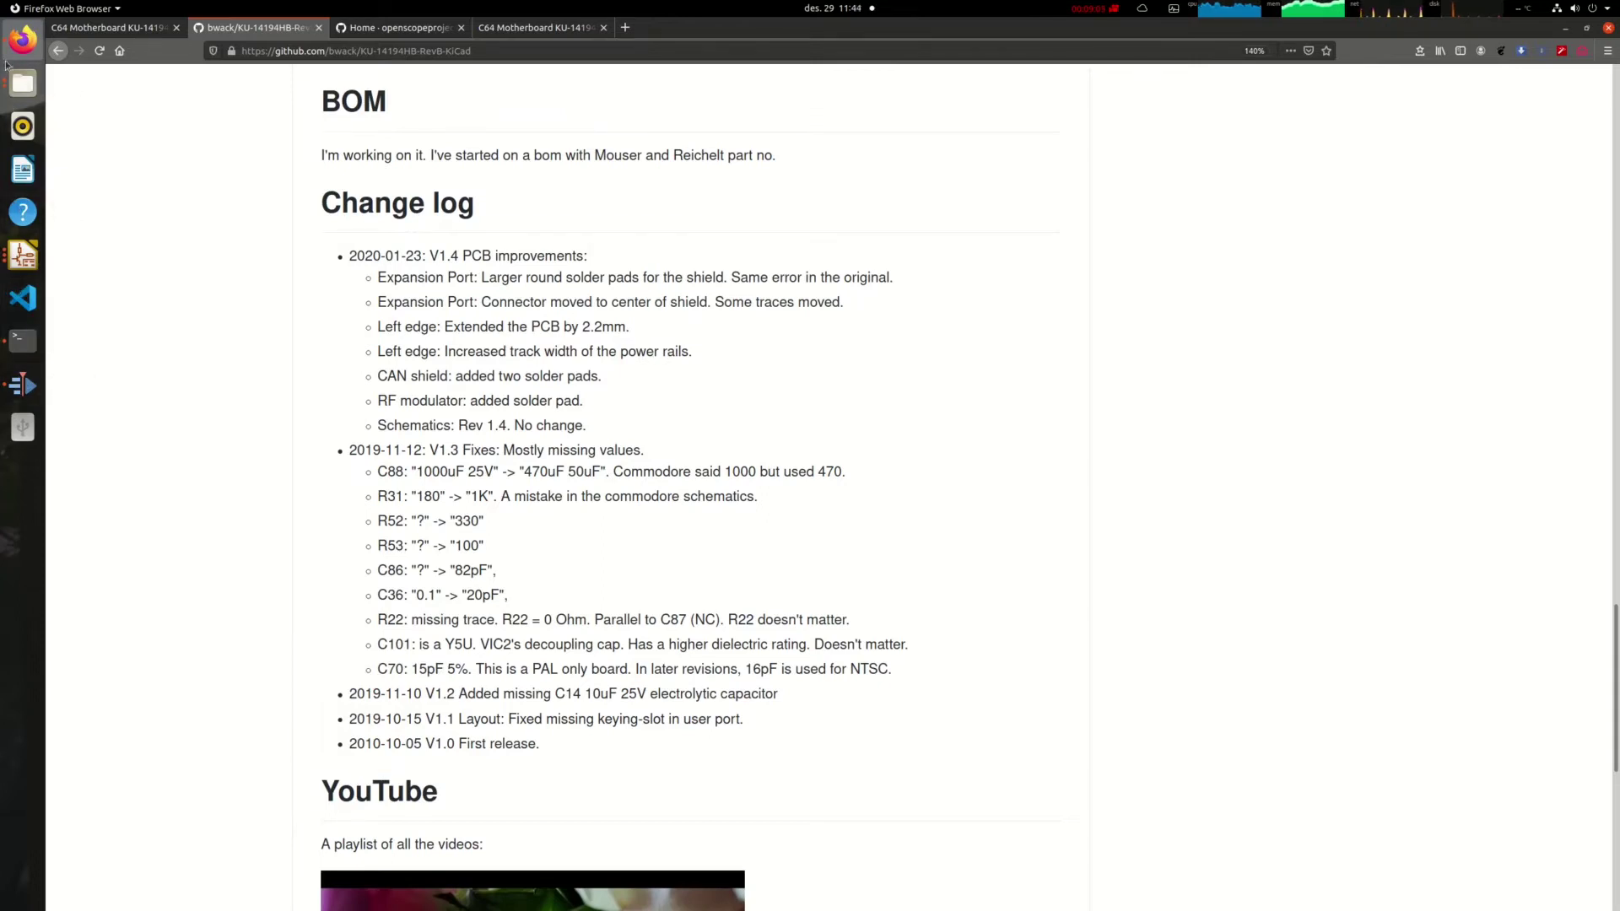
# In Pcbnew, inspect the KU-14194HB board's left edge around CN1, U1 and U2, then shift toward CN2 and the top chips.
pyautogui.hotkey('alt', 'Tab')
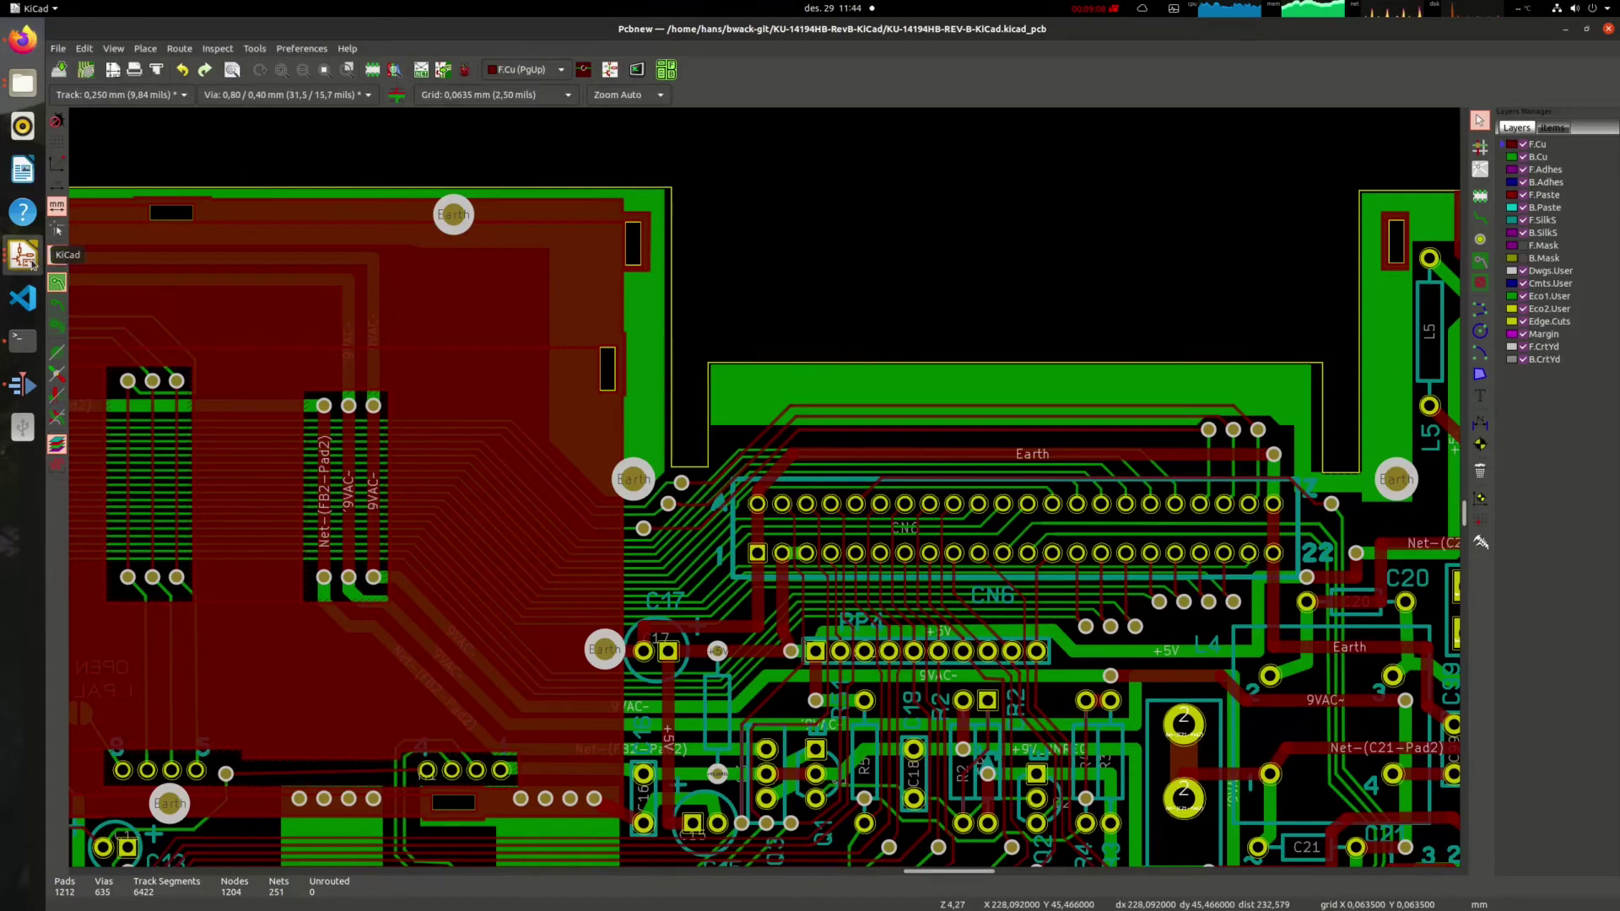
pyautogui.scroll(-5, 782, 491)
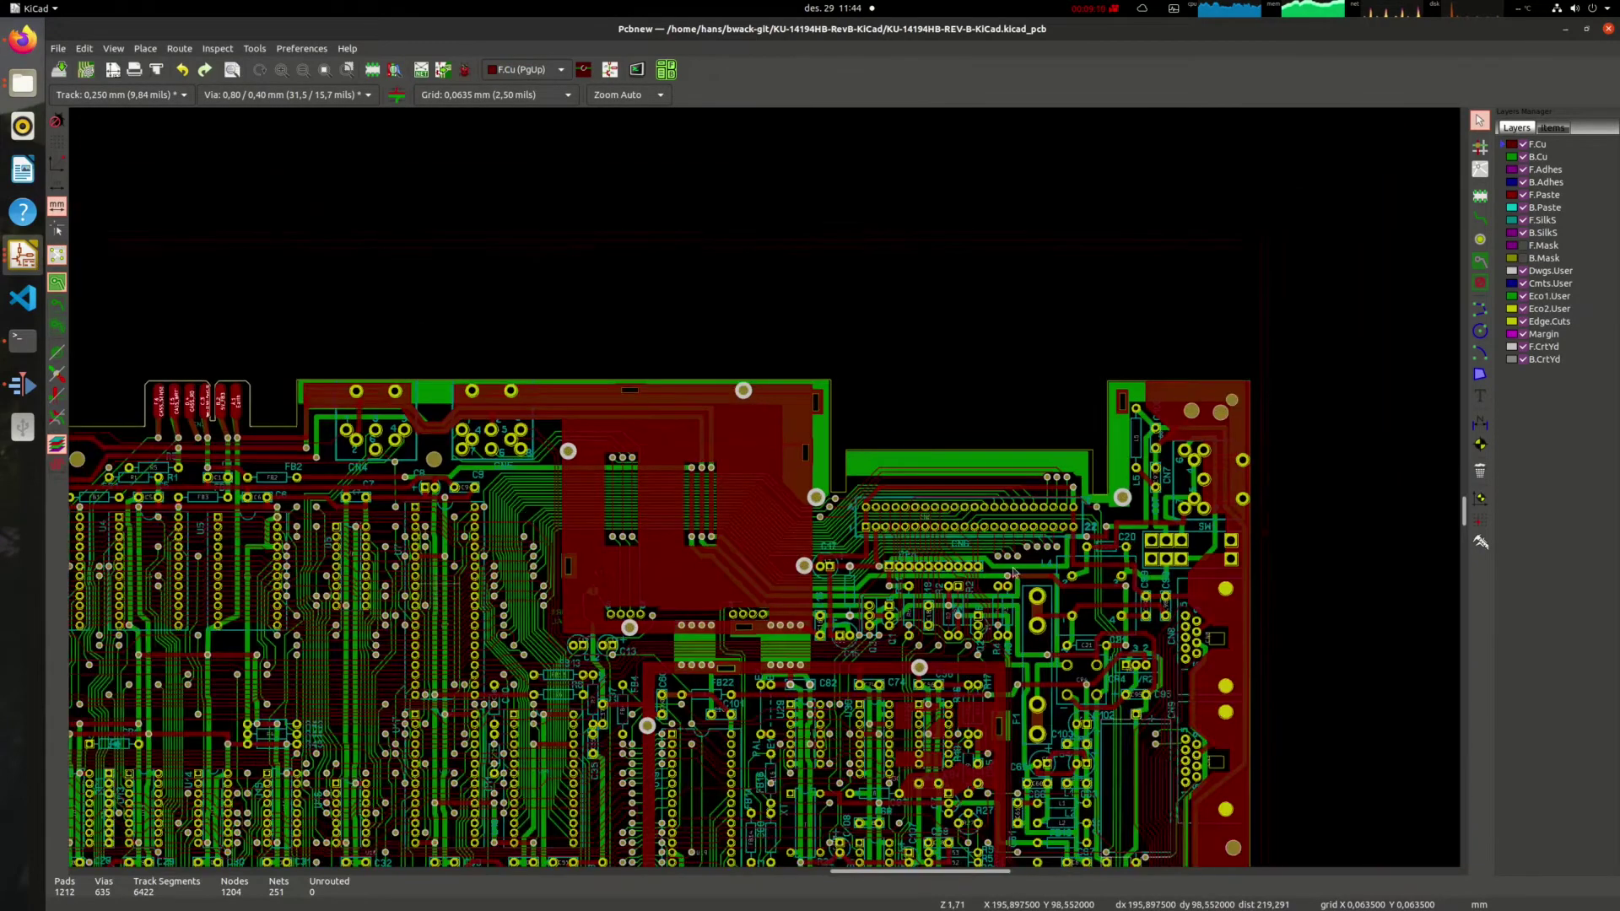
pyautogui.scroll(2, 275, 616)
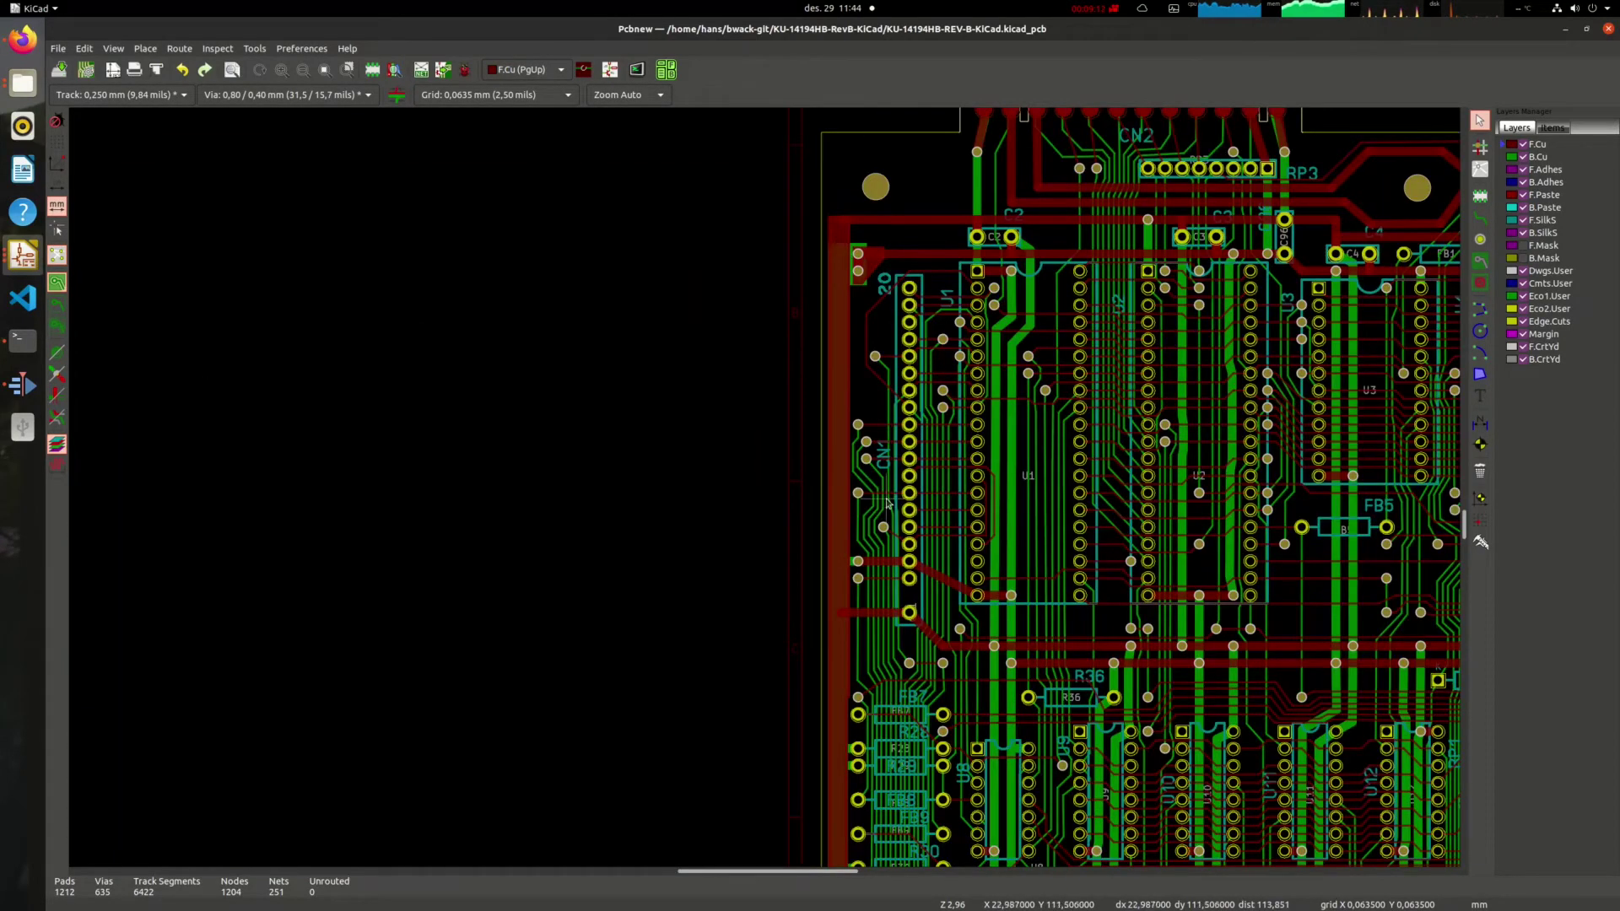
pyautogui.scroll(2, 759, 481)
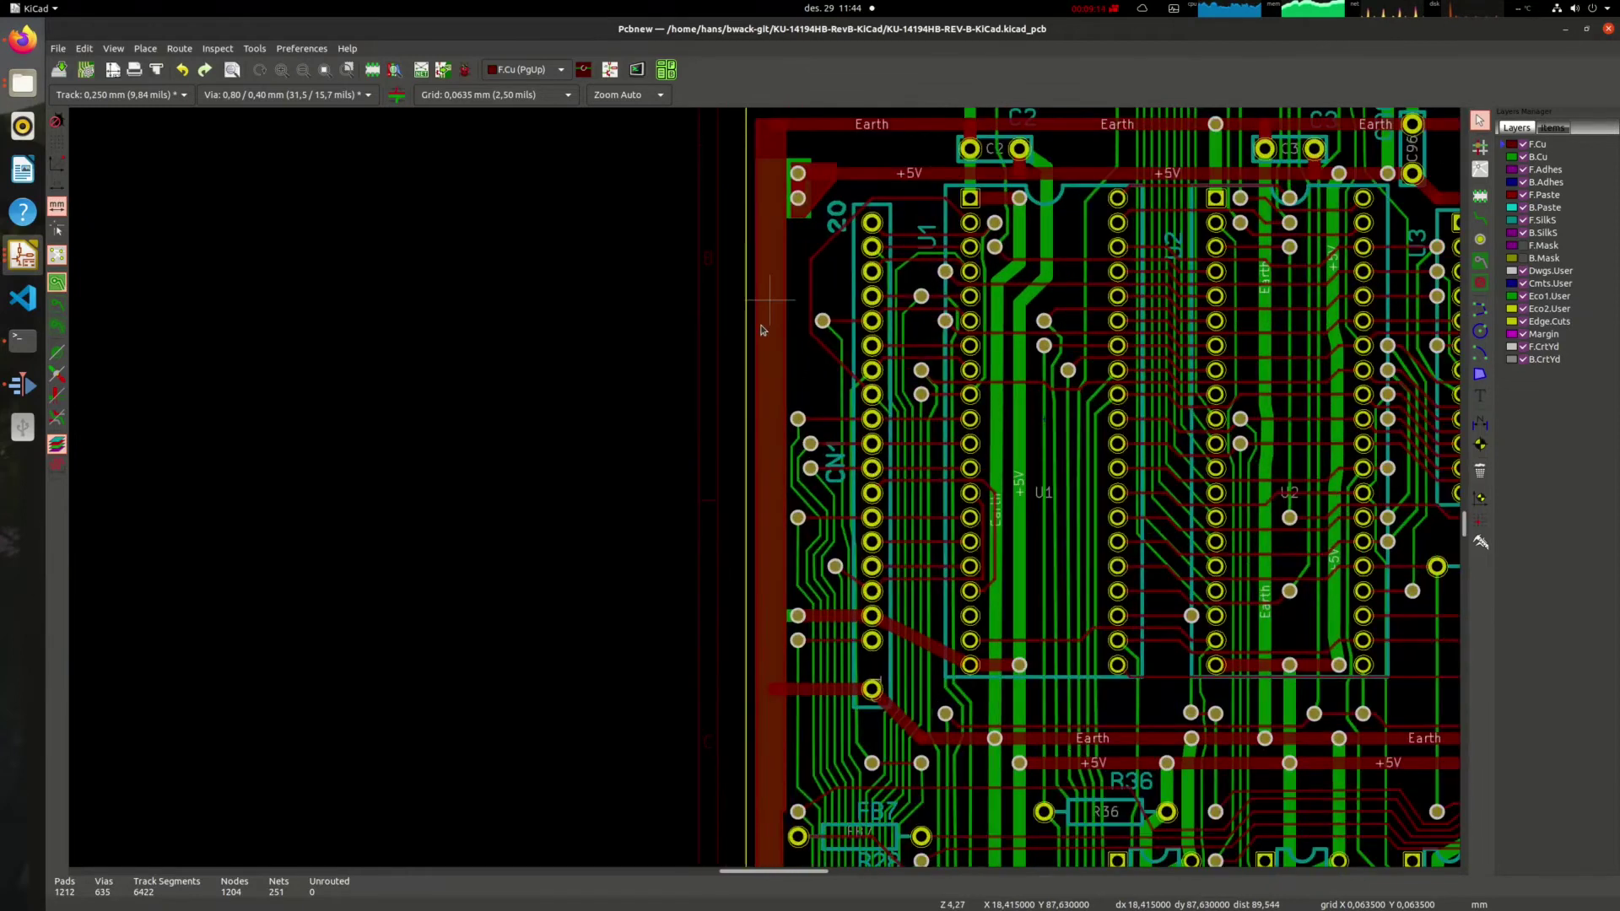
pyautogui.keyDown('shift'); pyautogui.scroll(2, 704, 244); pyautogui.keyUp('shift')
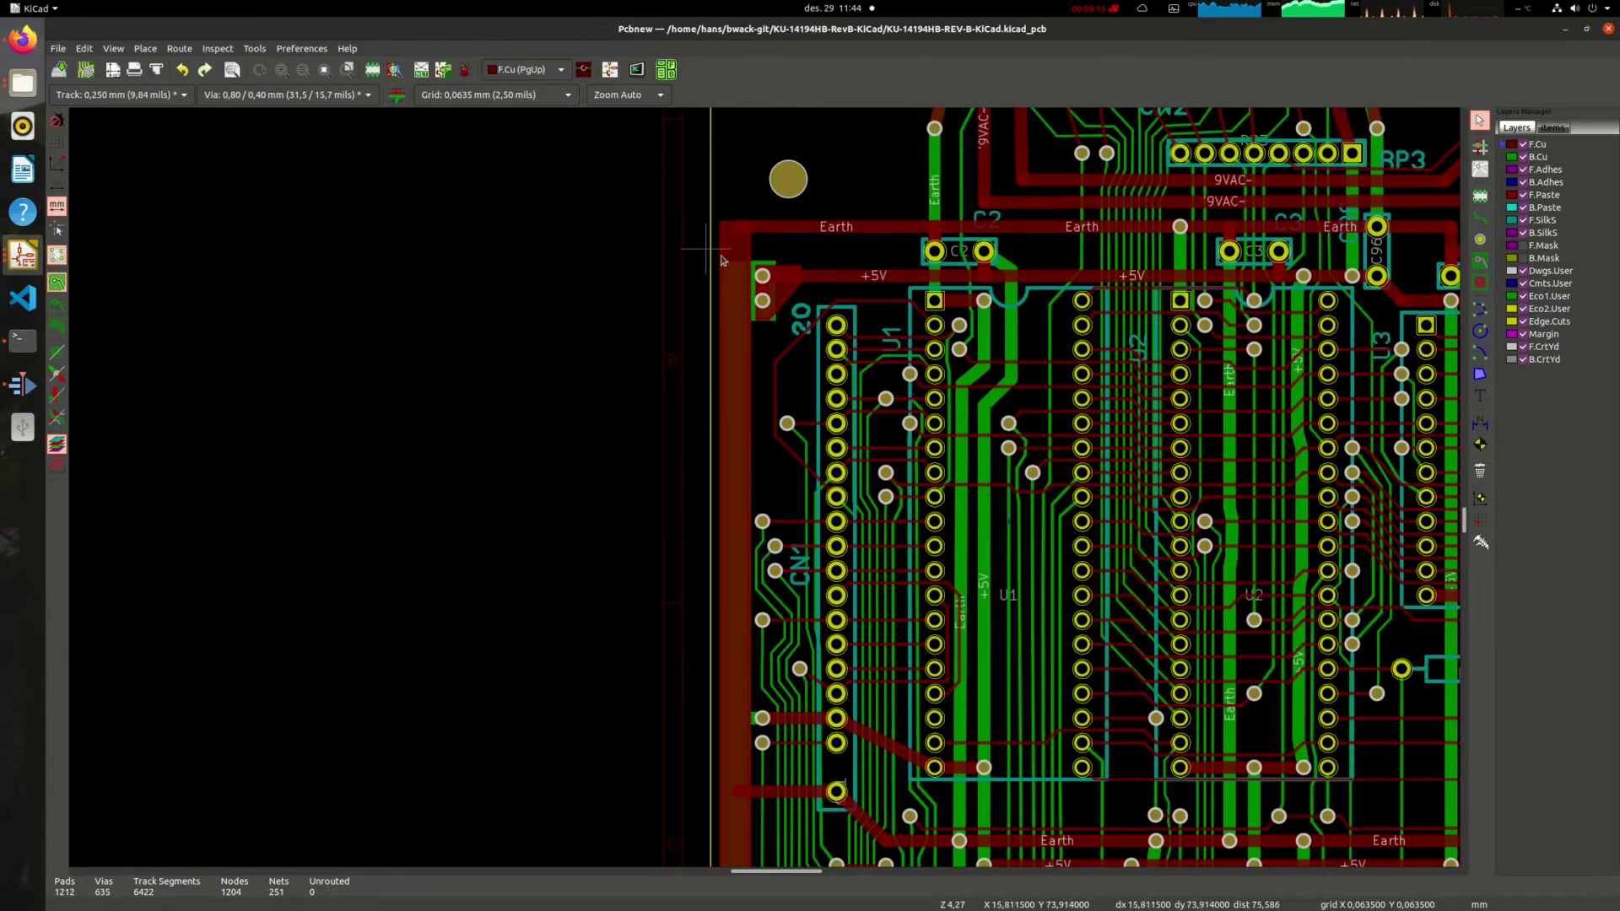
pyautogui.scroll(-2, 830, 509)
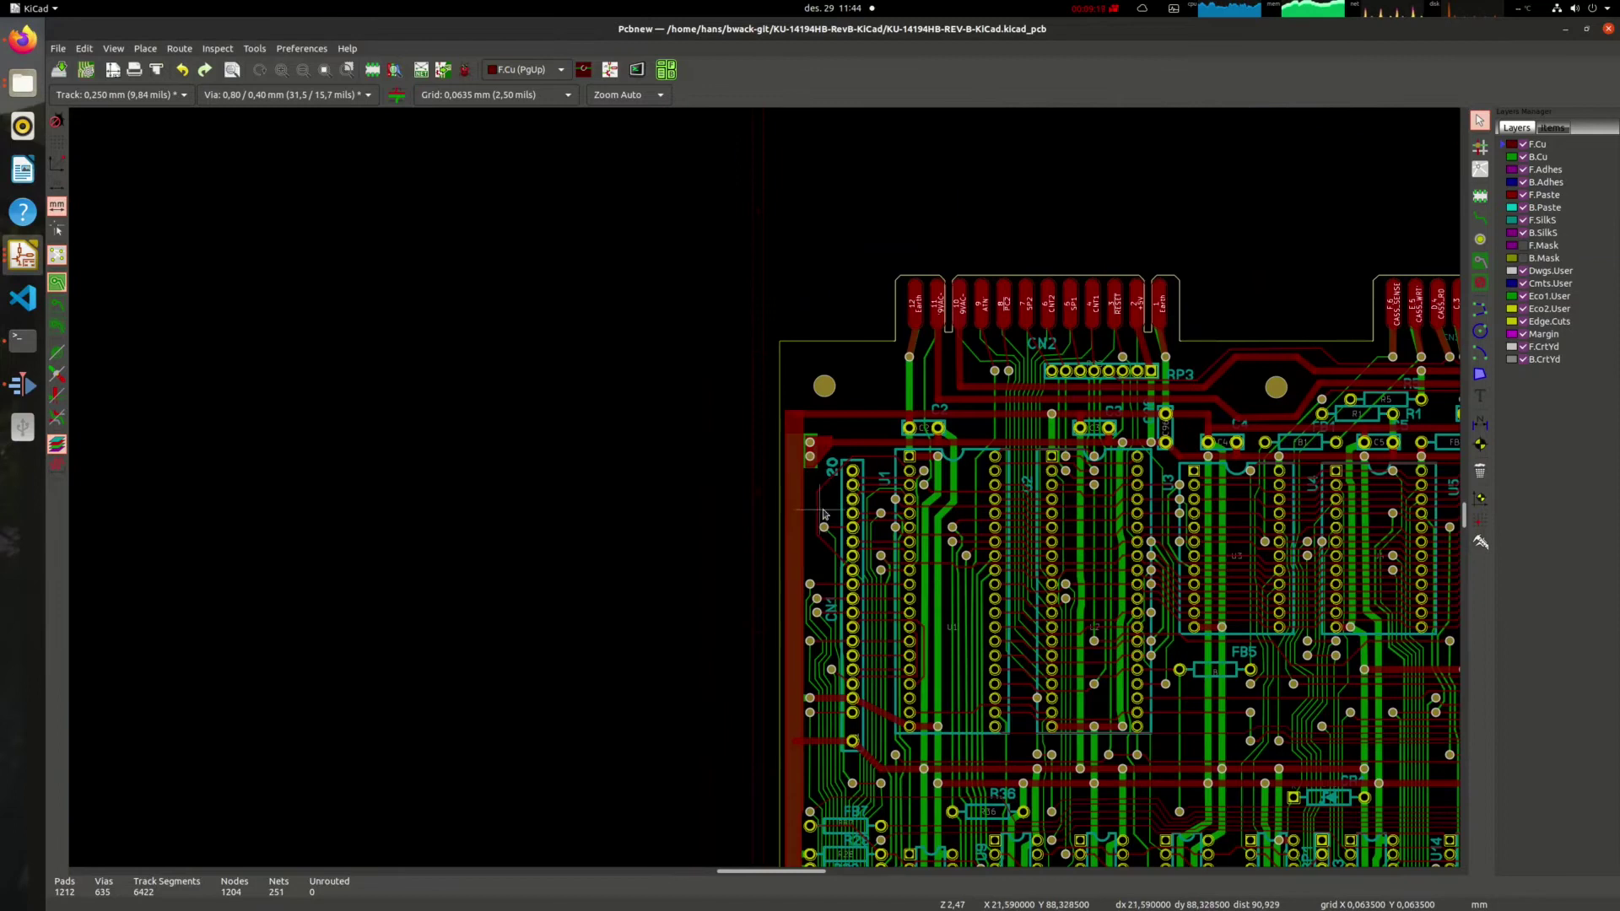
pyautogui.moveTo(823, 510); pyautogui.dragTo(540, 468, button='middle')
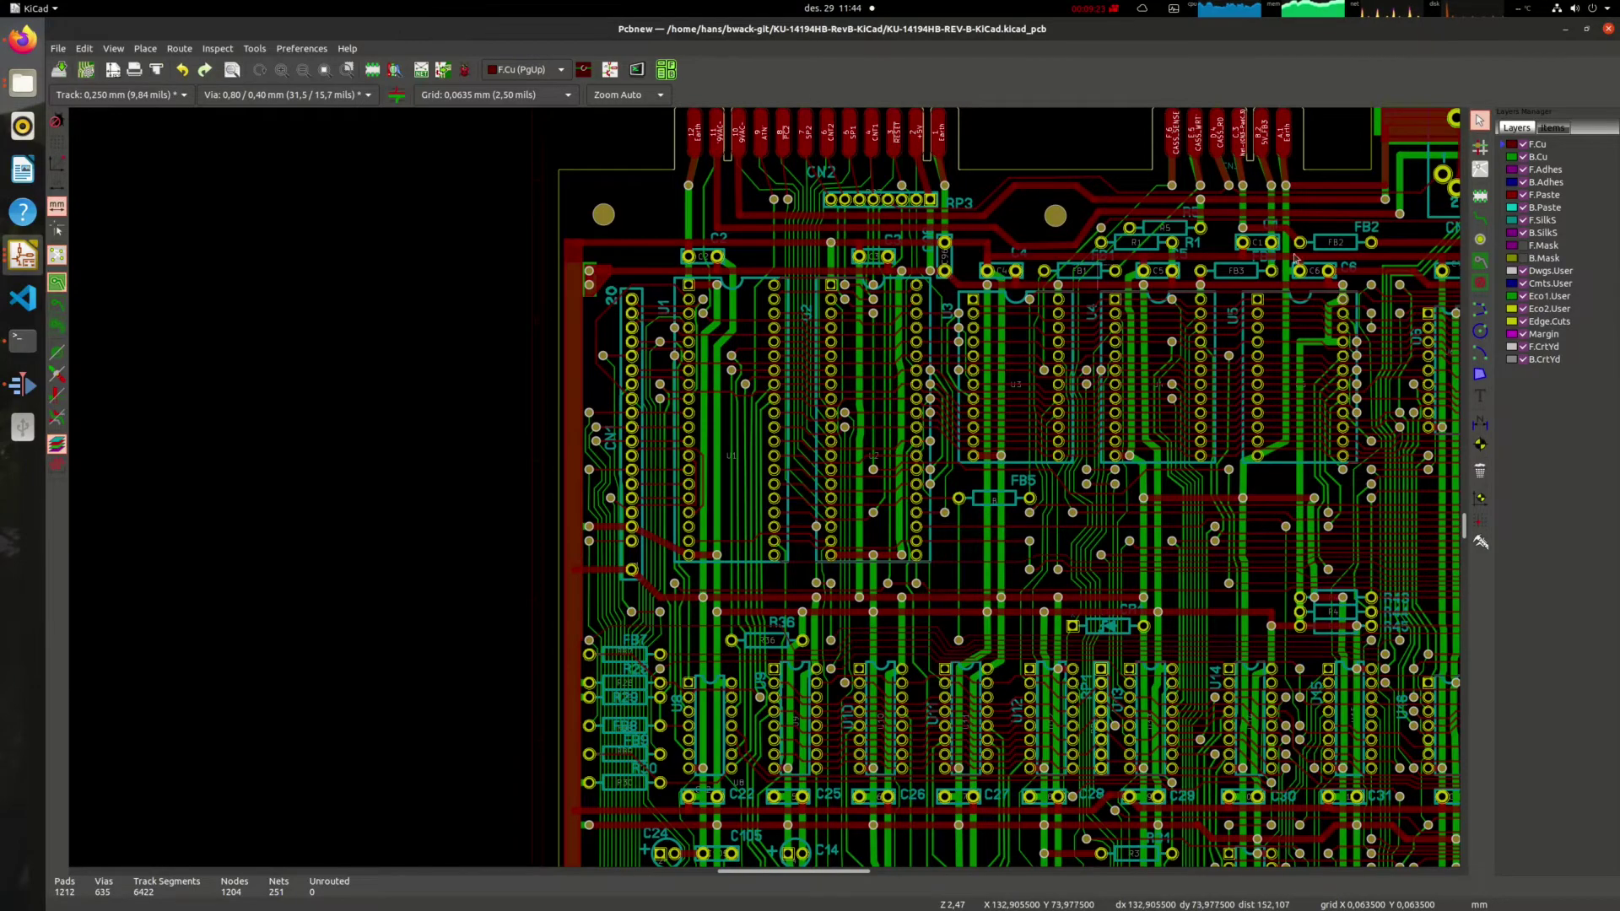
# Highlight the V1.4 change-log lines about the added CAN shield and RF modulator pads.
pyautogui.click(23, 39)
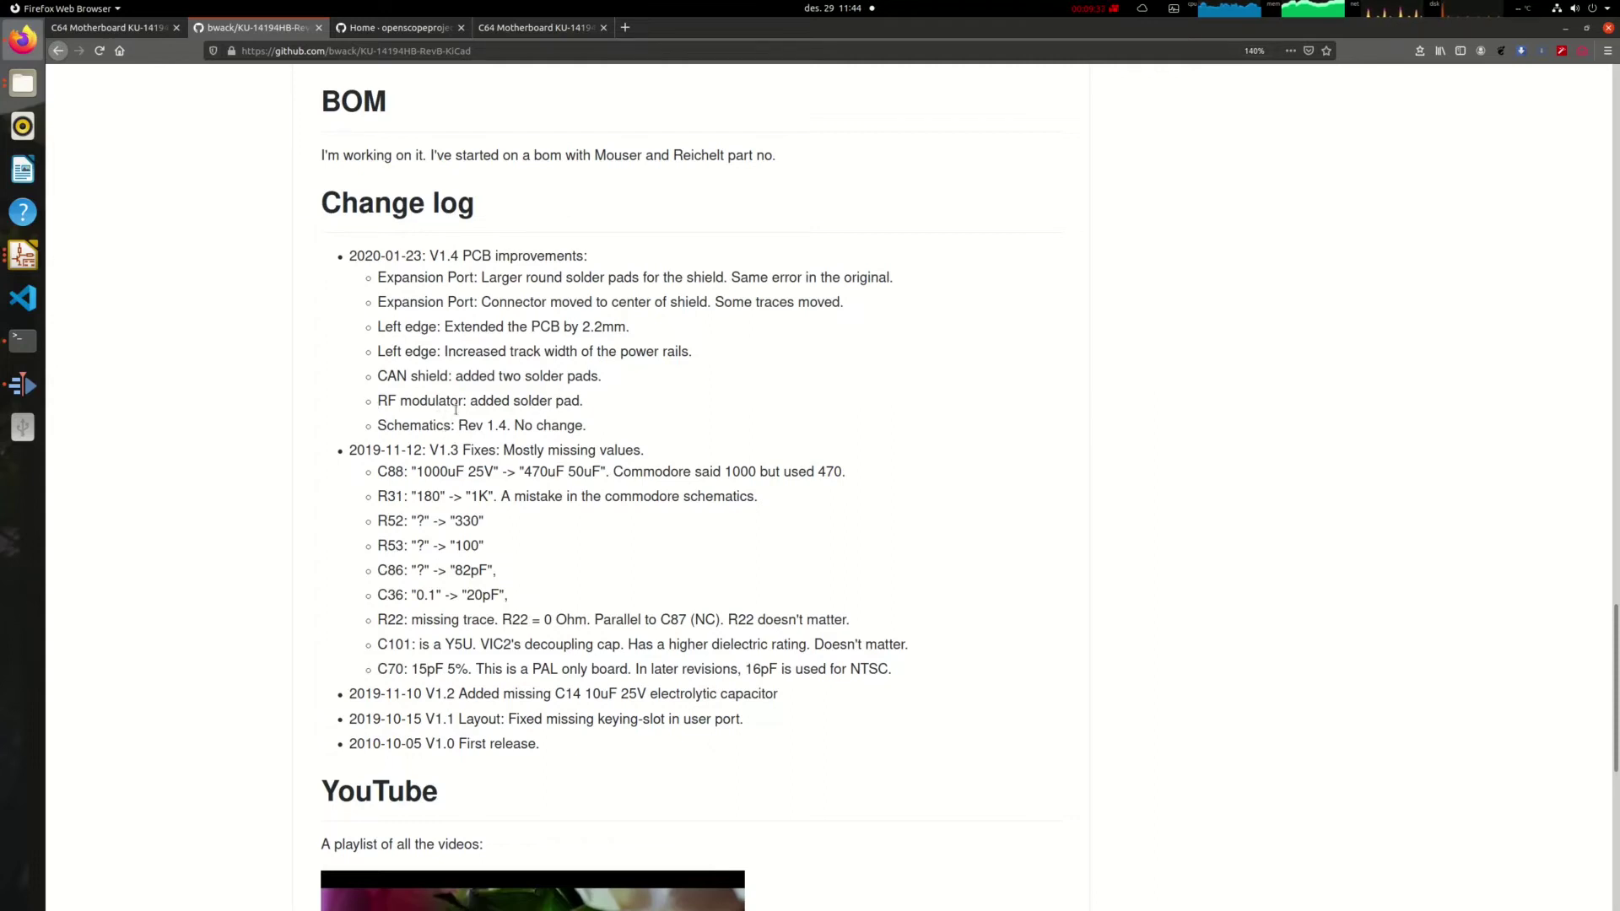
pyautogui.moveTo(618, 402); pyautogui.dragTo(363, 387)
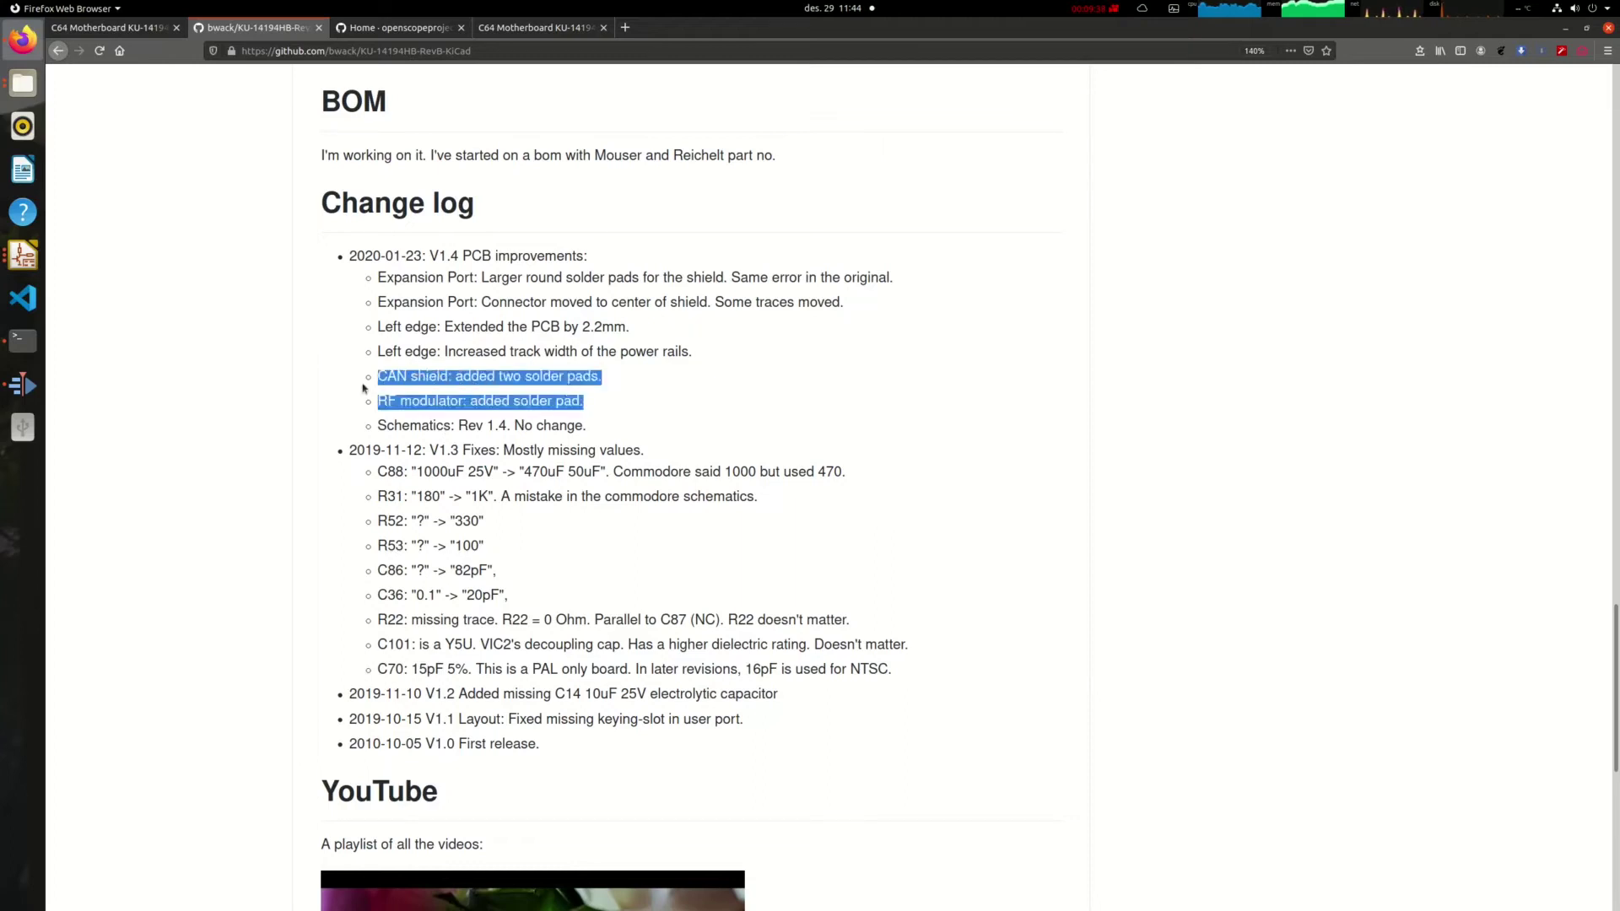
pyautogui.click(20, 258)
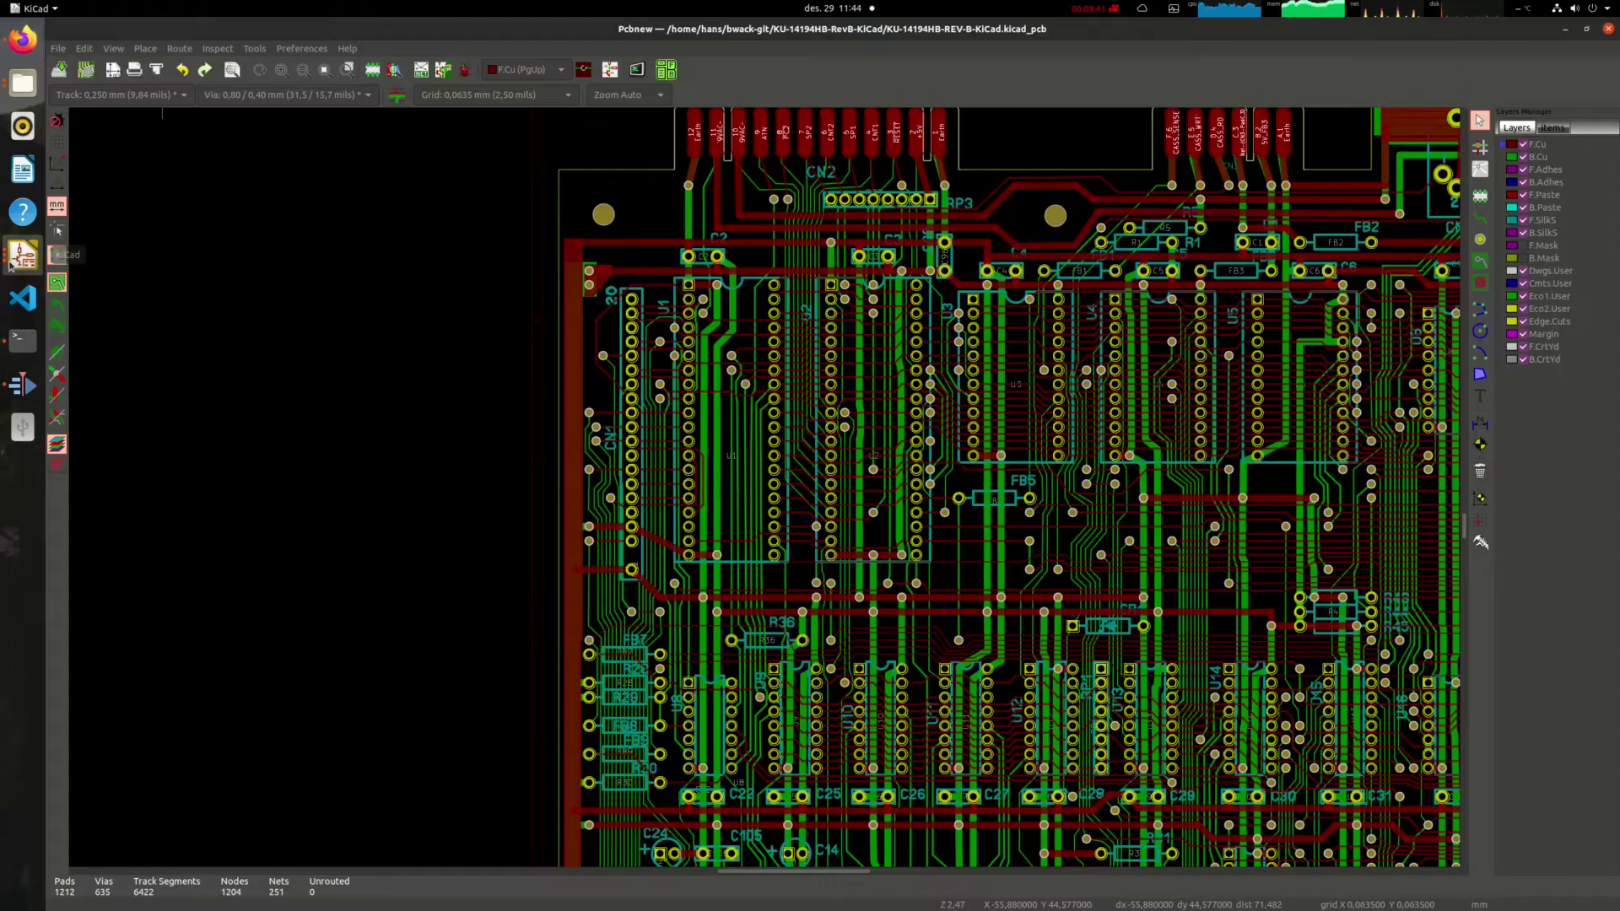
pyautogui.hscroll(10, 304, 351)
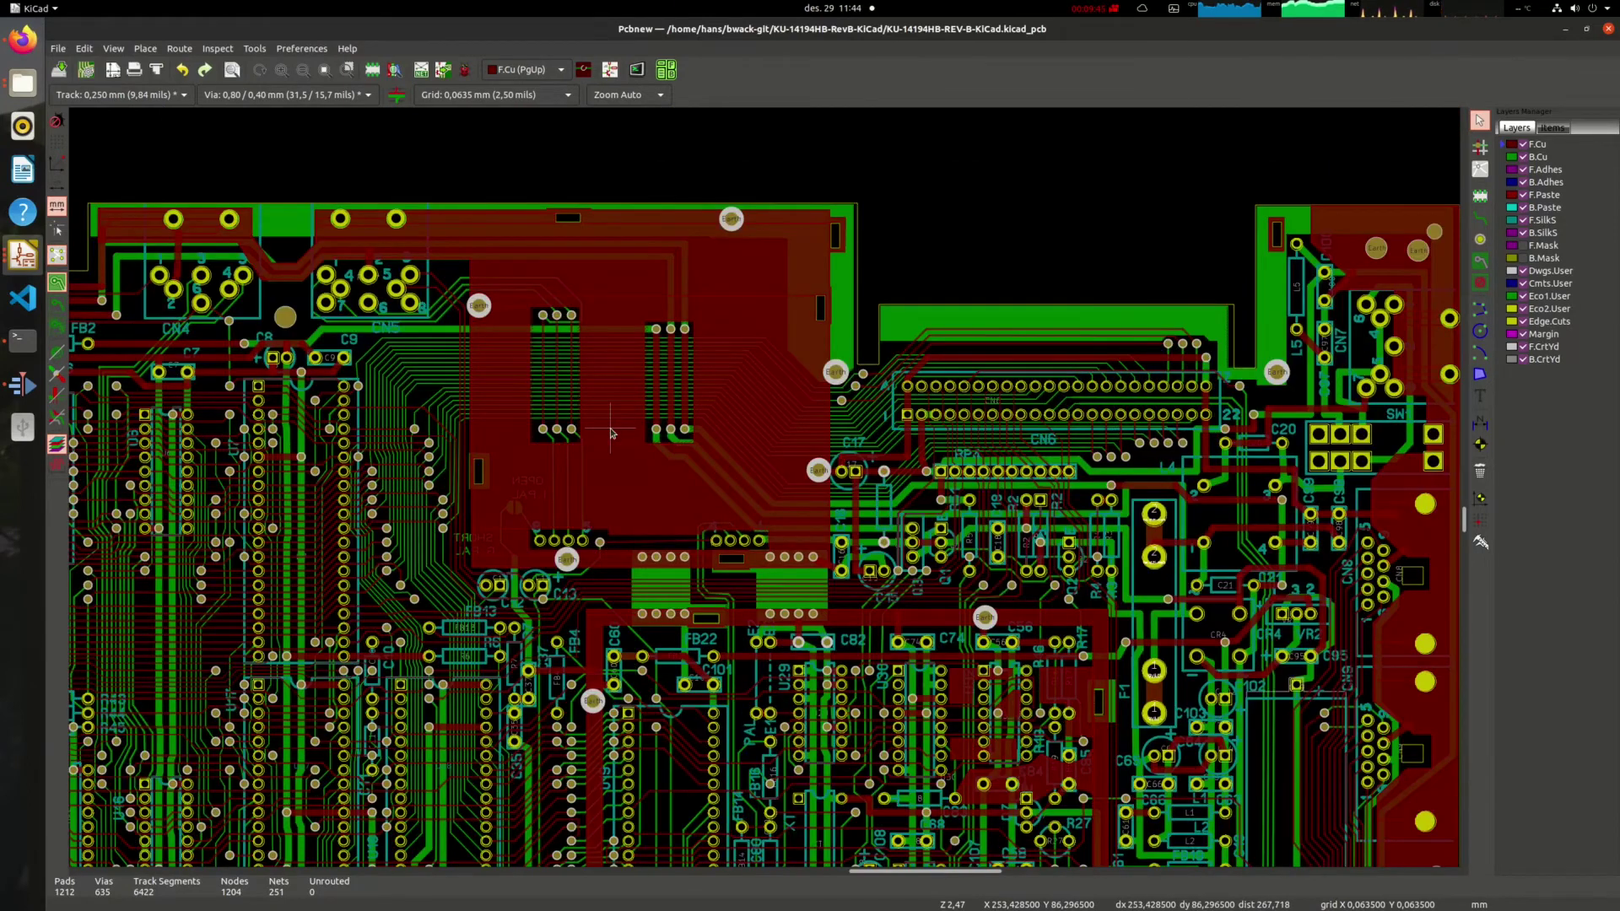
pyautogui.click(836, 373)
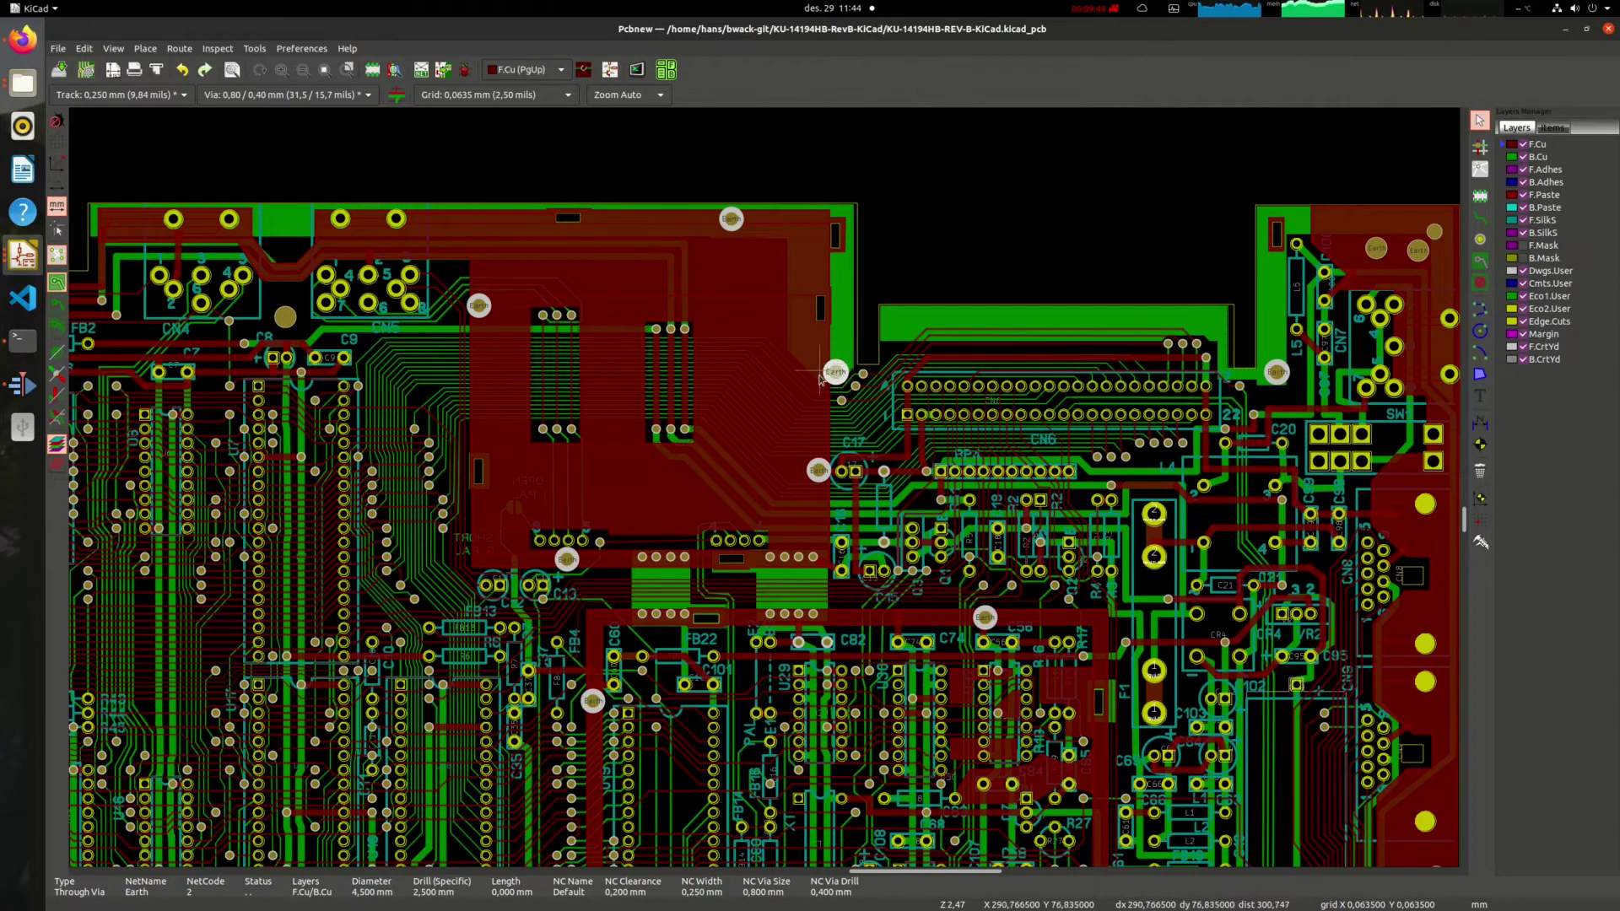
pyautogui.scroll(1, 820, 378)
pyautogui.scroll(2, 762, 487)
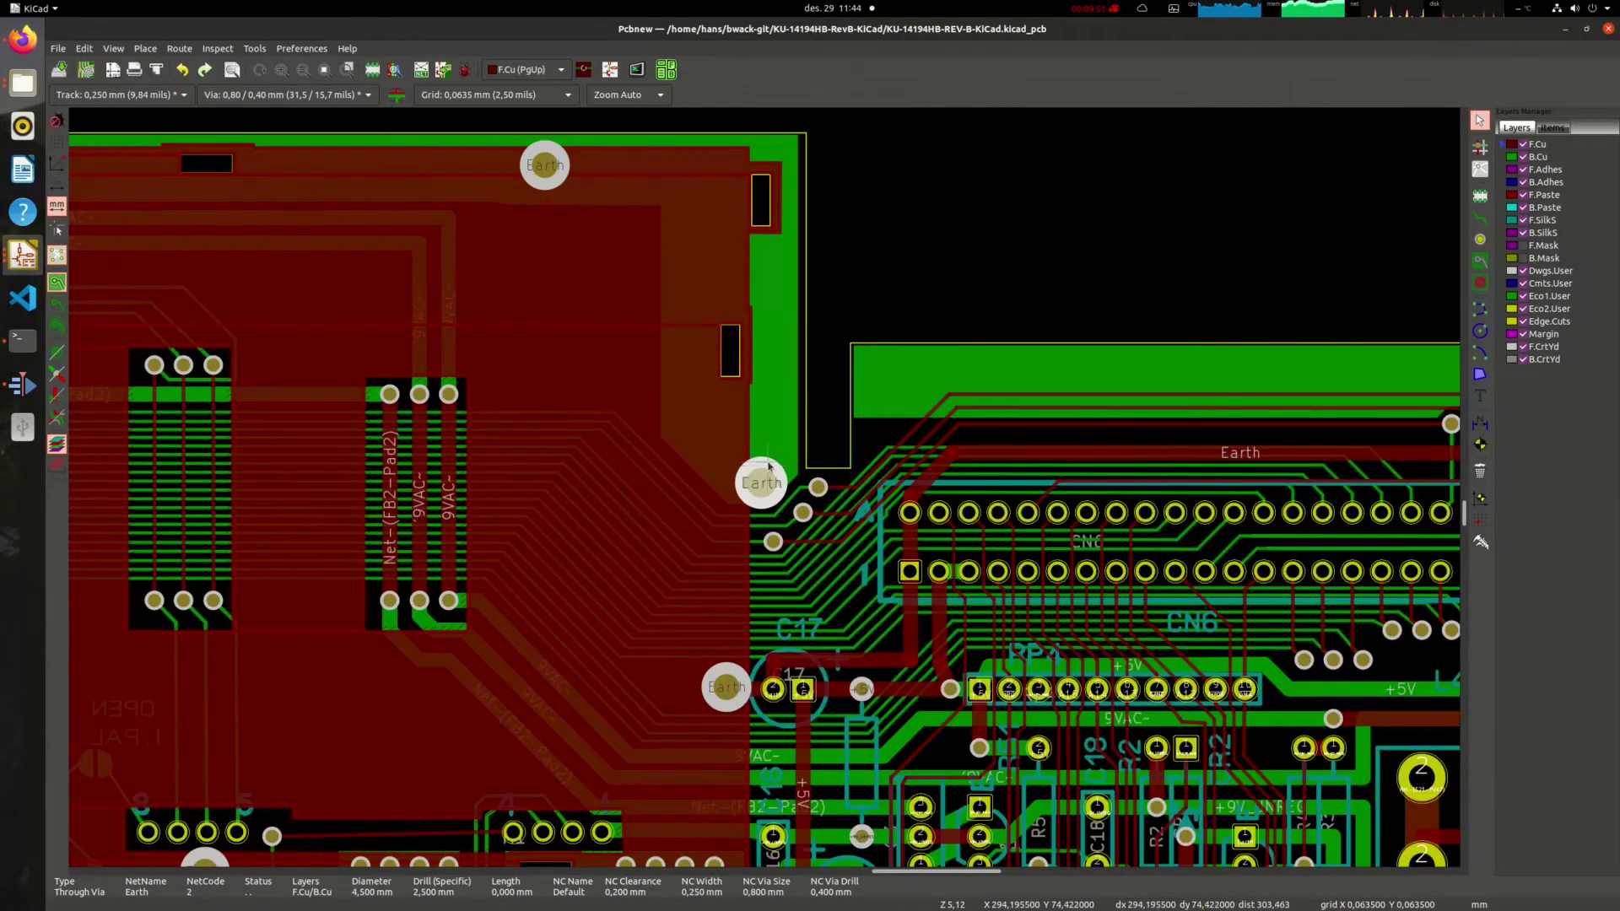
pyautogui.click(933, 226)
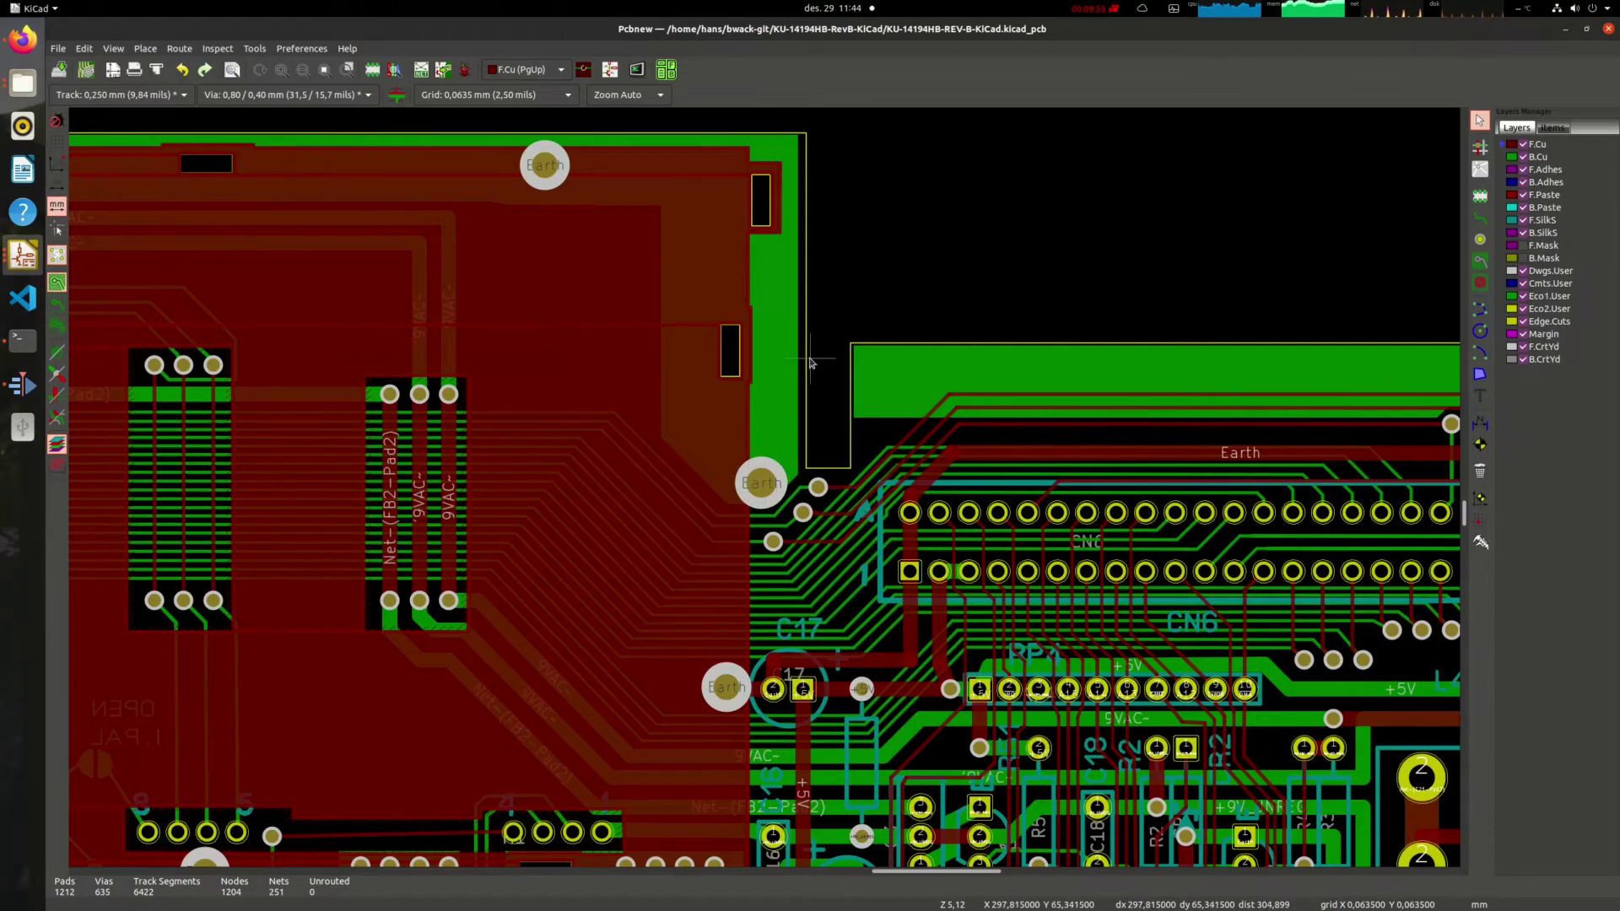
pyautogui.moveTo(950, 204); pyautogui.dragTo(1114, 33, button='middle')
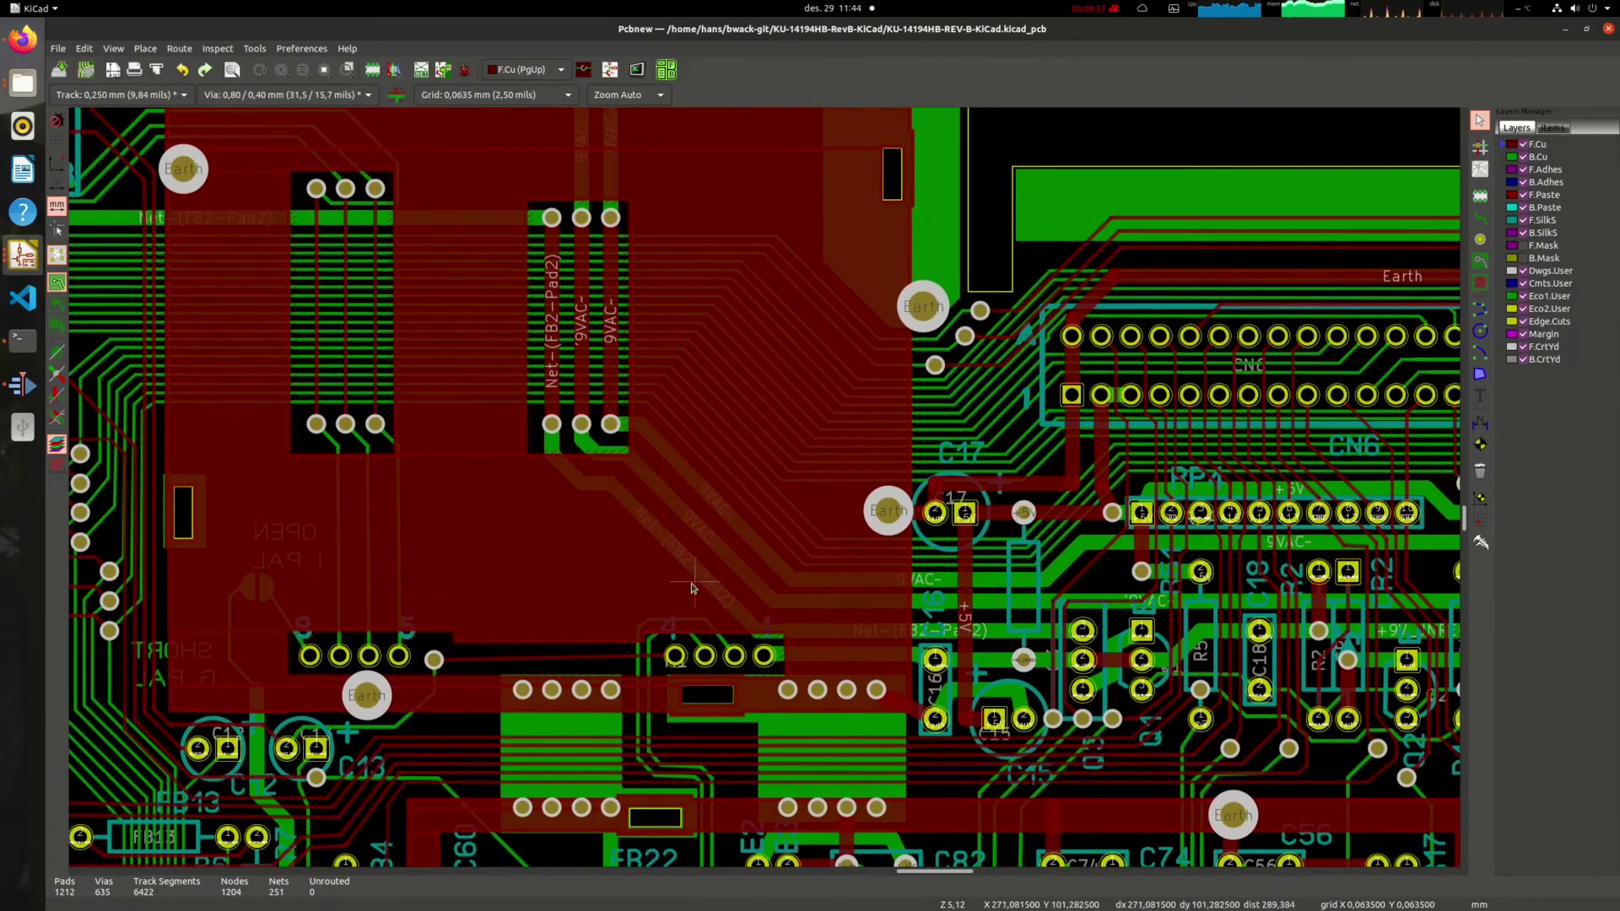
pyautogui.moveTo(418, 684); pyautogui.dragTo(632, 664, button='middle')
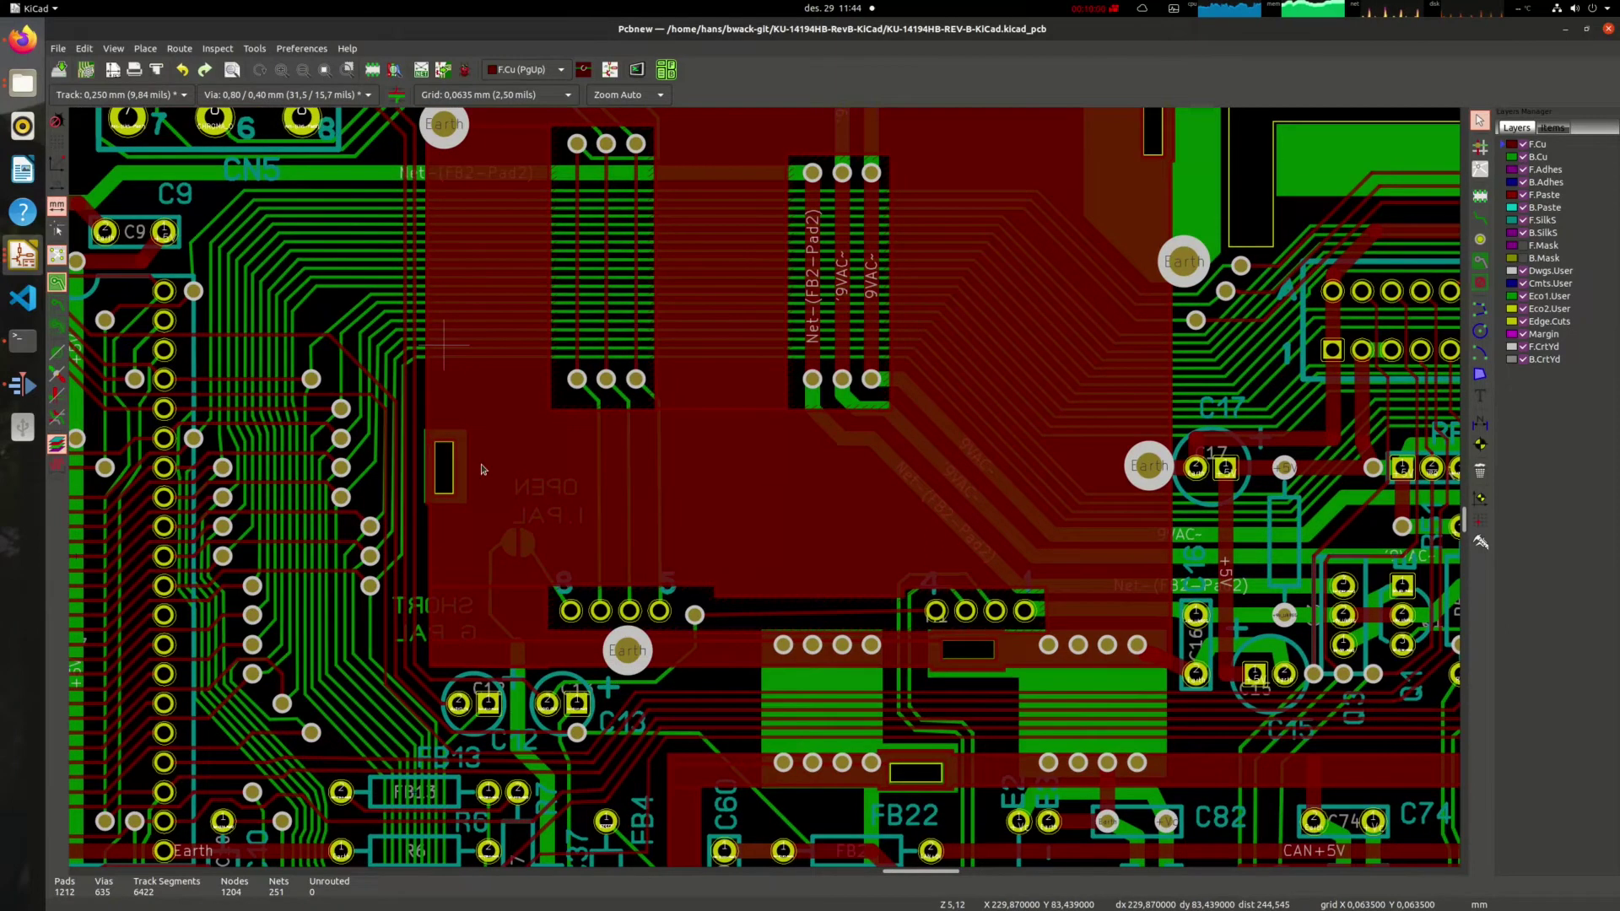
pyautogui.moveTo(482, 469); pyautogui.dragTo(524, 598, button='middle')
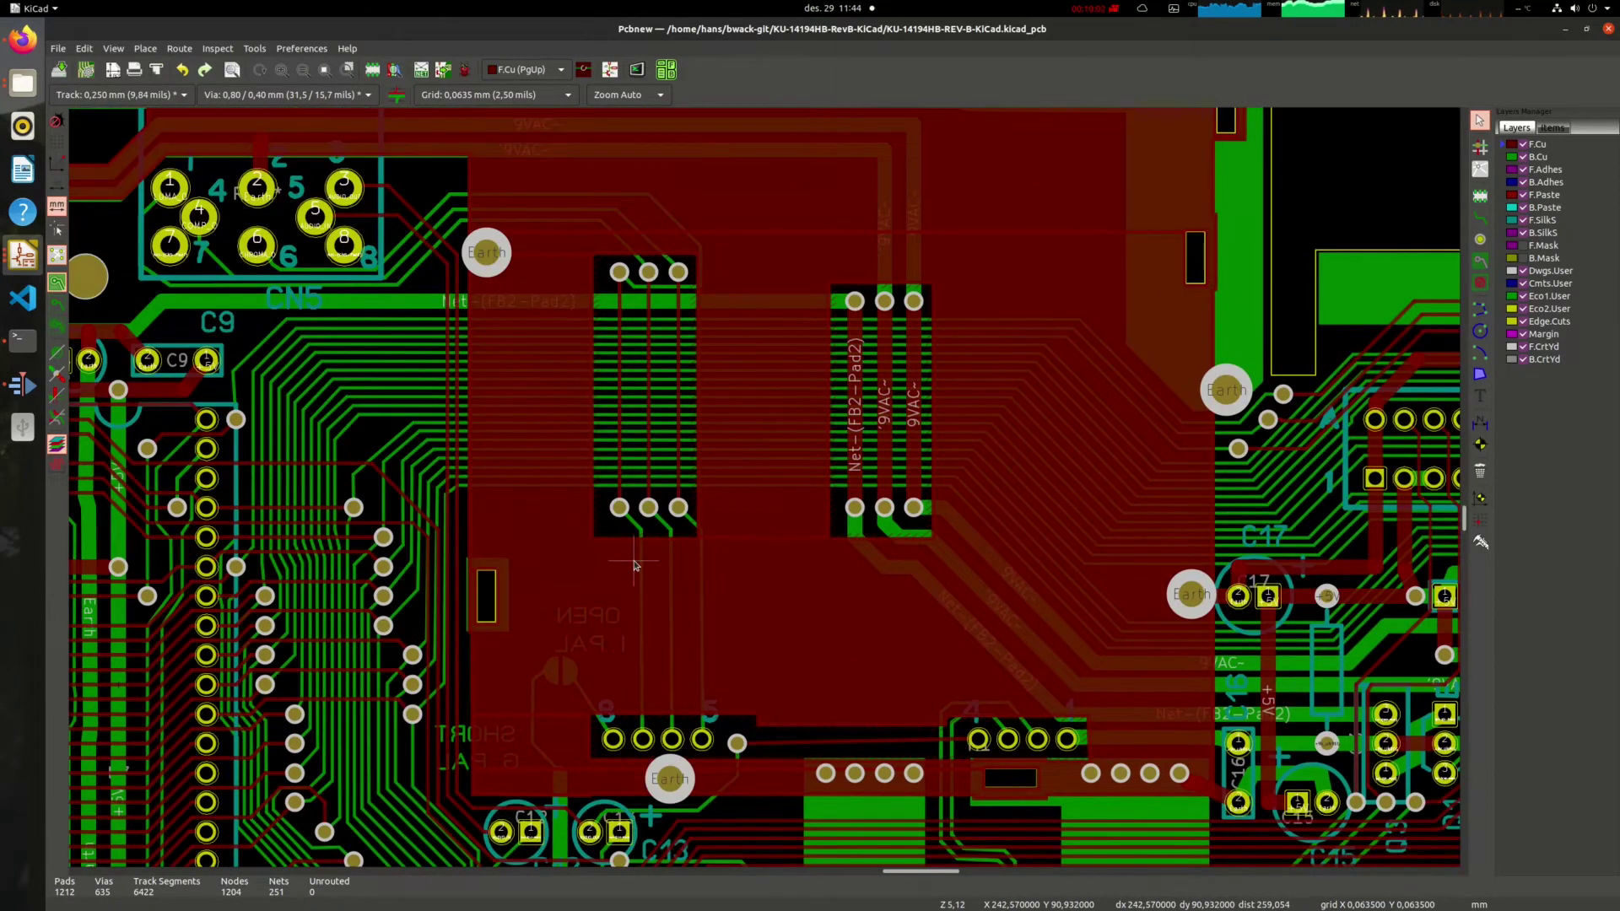
pyautogui.scroll(-2, 634, 565)
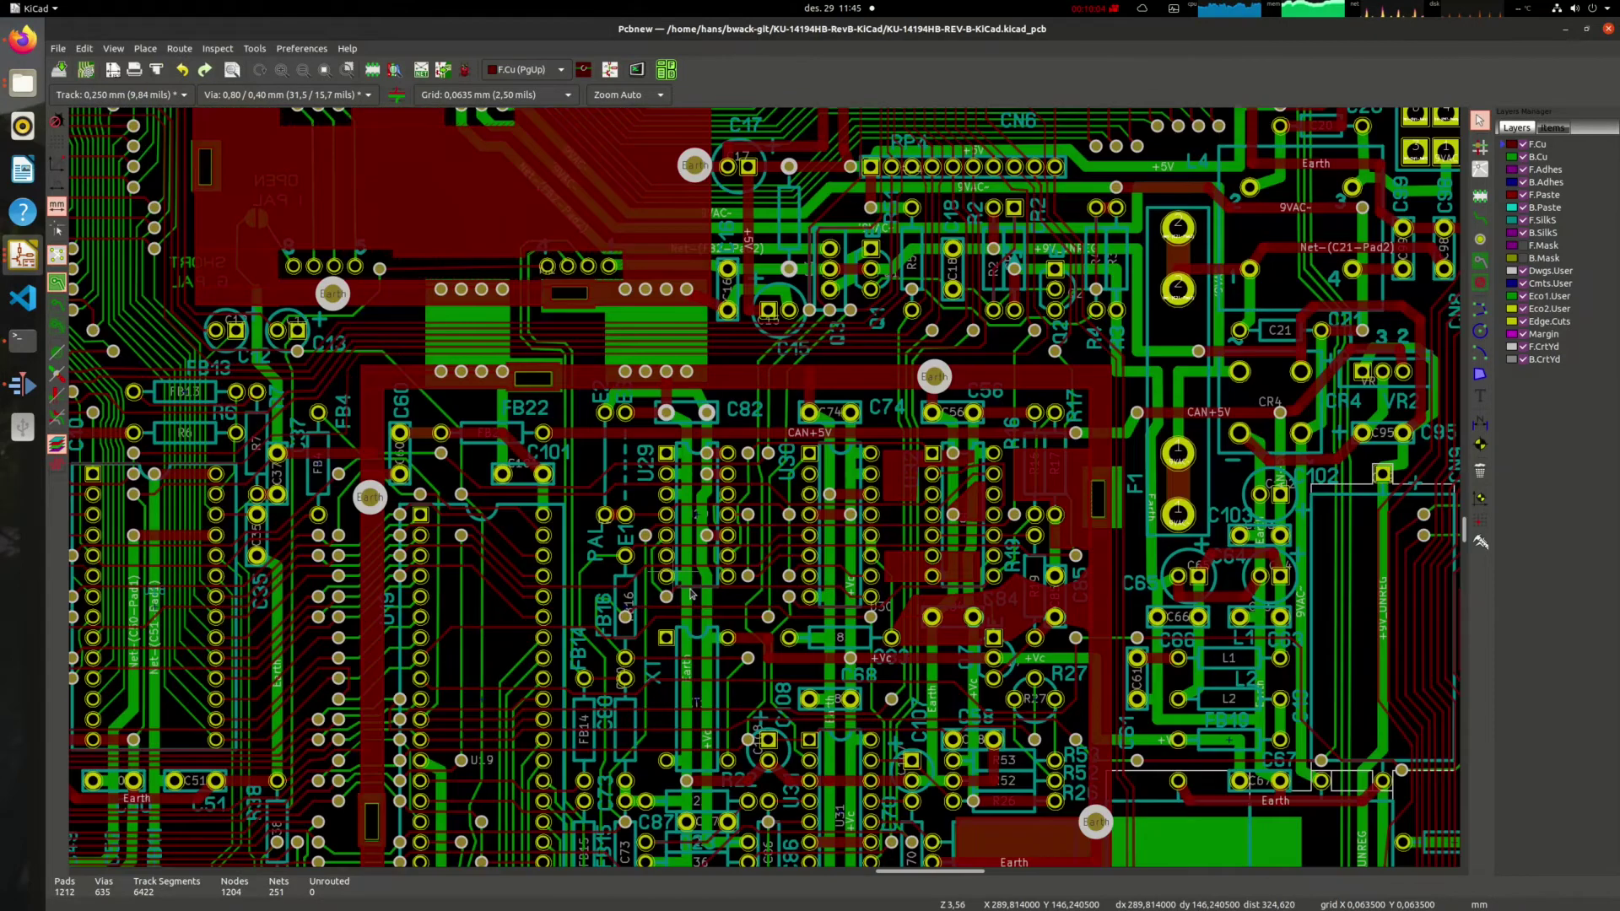
pyautogui.moveTo(798, 646); pyautogui.dragTo(776, 514, button='middle')
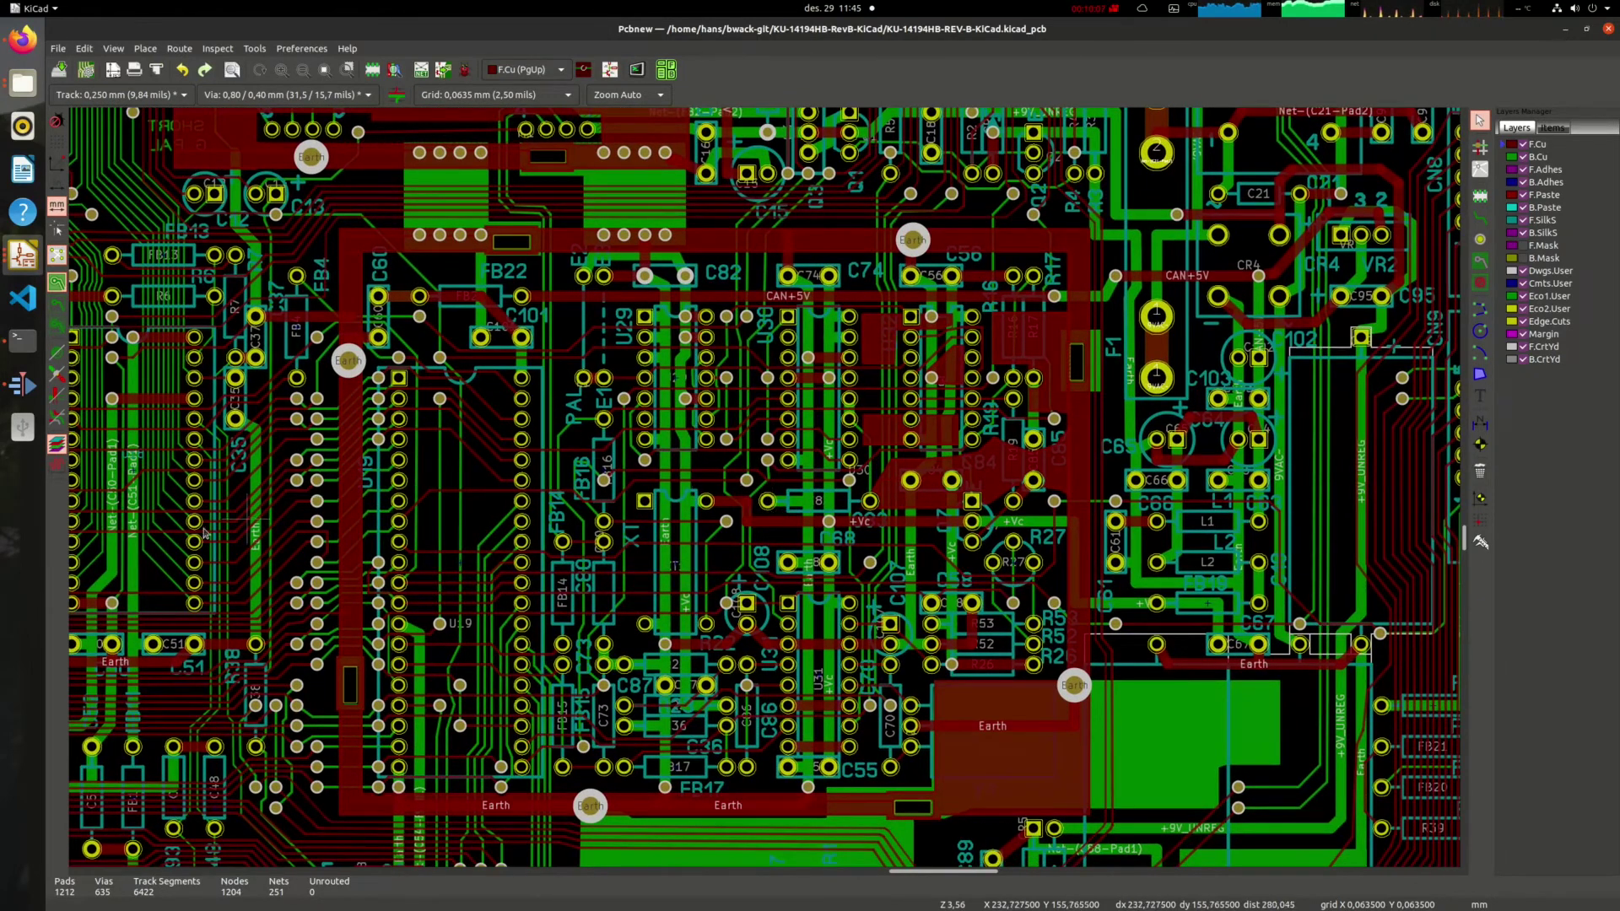
pyautogui.scroll(-1, 406, 491)
pyautogui.keyDown('shift'); pyautogui.scroll(-4, 785, 548); pyautogui.keyUp('shift')
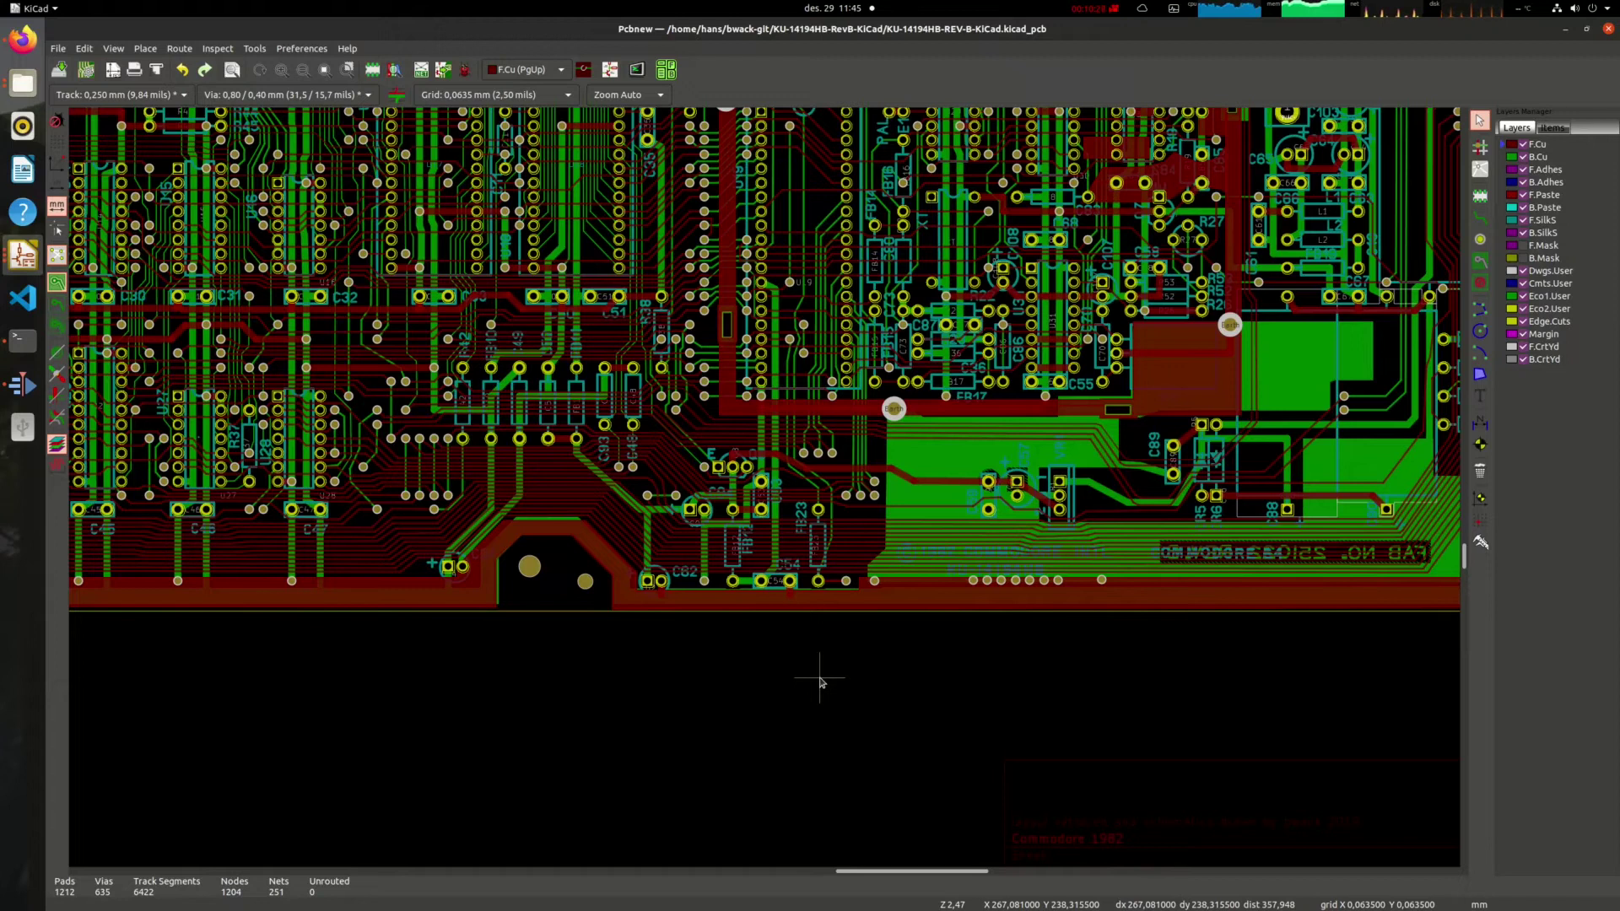
pyautogui.scroll(-4, 820, 681)
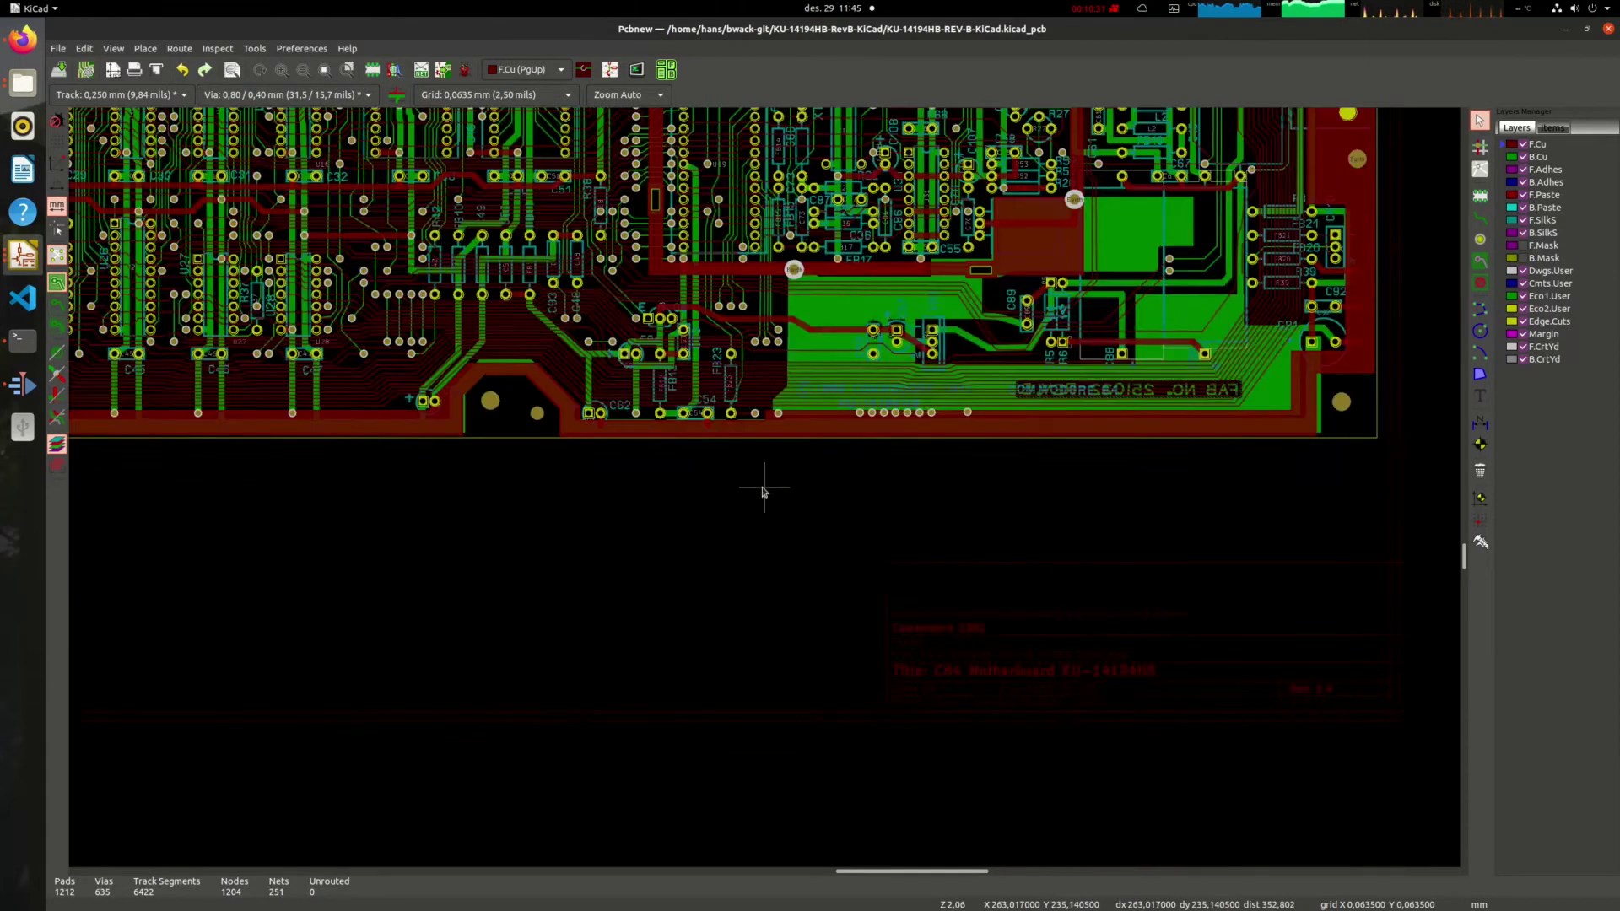
pyautogui.scroll(3, 593, 476)
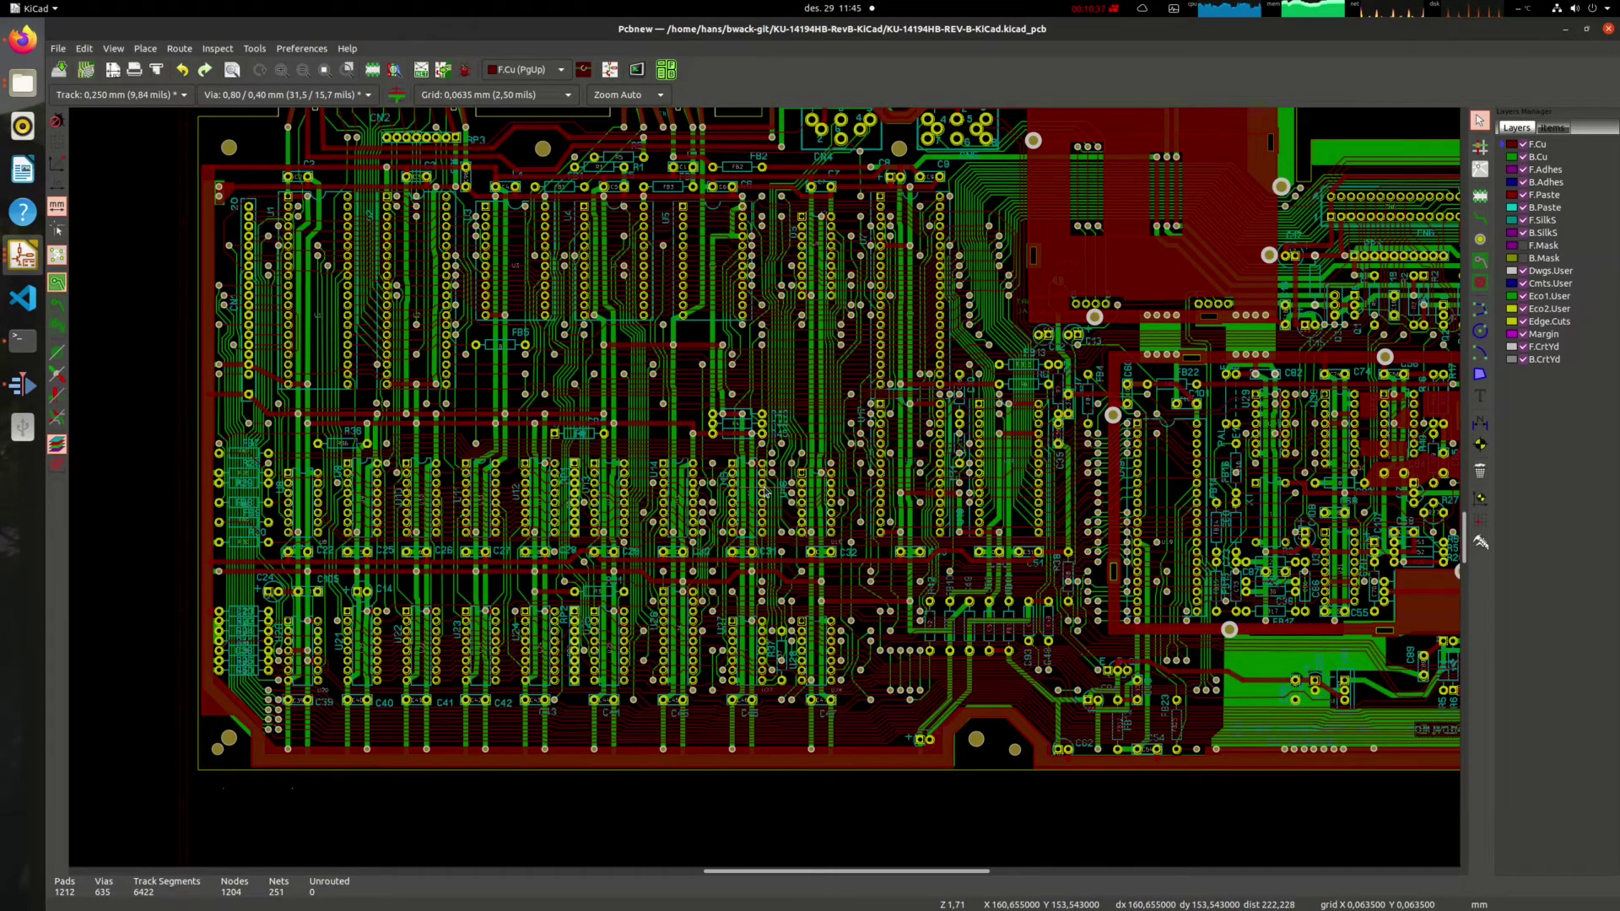
# Bring up the C64 Motherboard interactive BOM and zoom its front view toward CN5, U7, CN4 and U6.
pyautogui.click(24, 37)
pyautogui.click(536, 27)
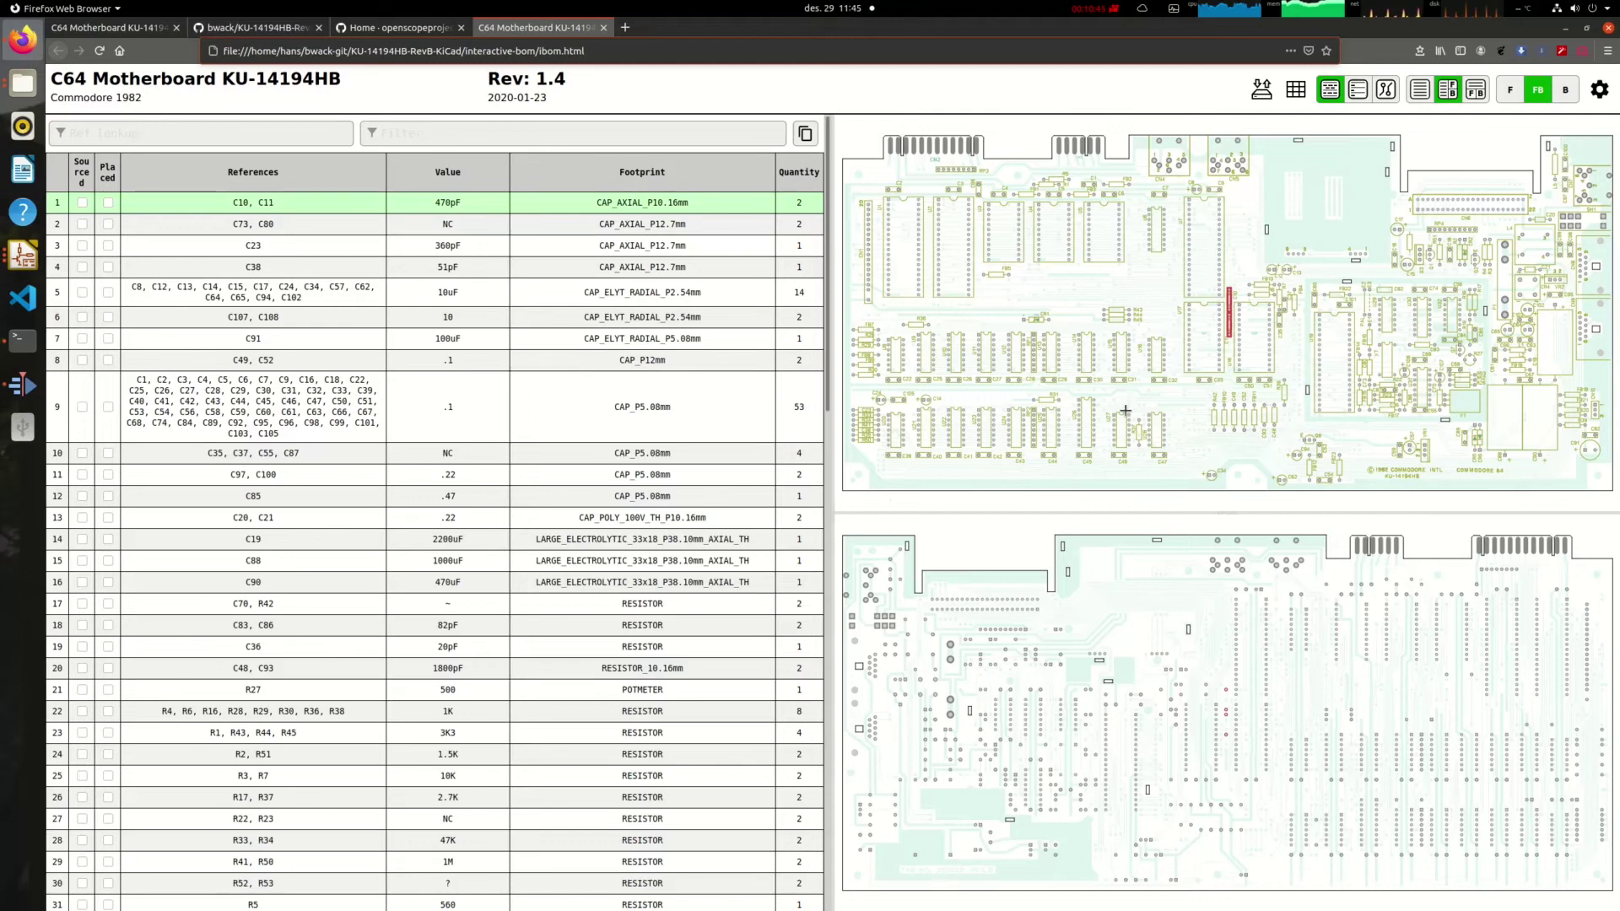
pyautogui.scroll(5, 1314, 381)
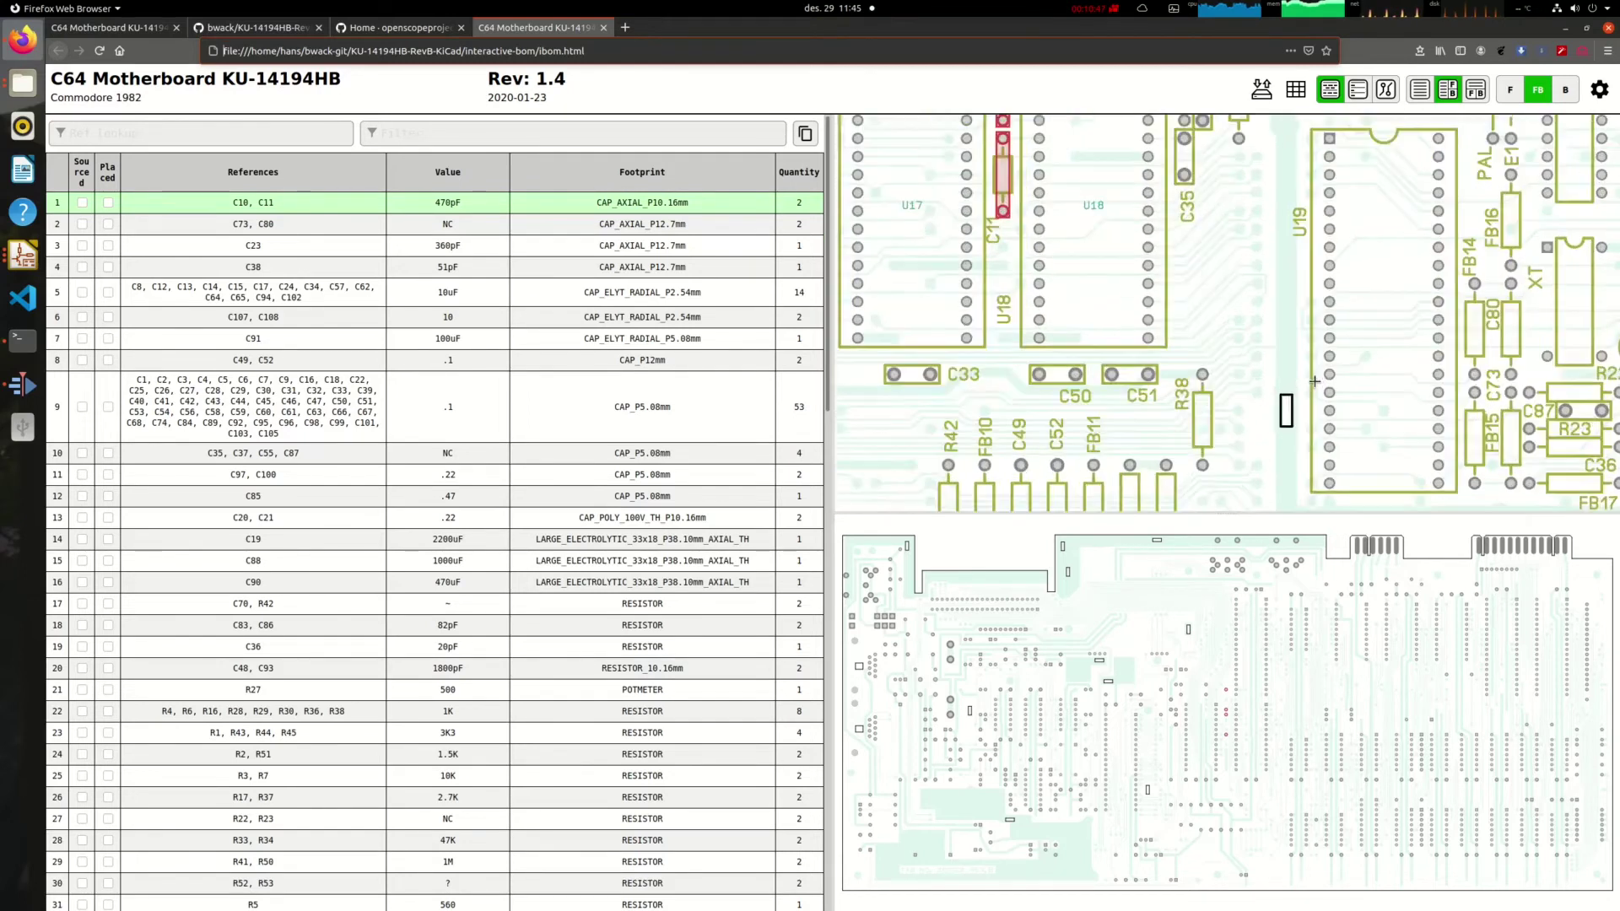
pyautogui.scroll(3, 1313, 381)
pyautogui.scroll(-3, 1236, 325)
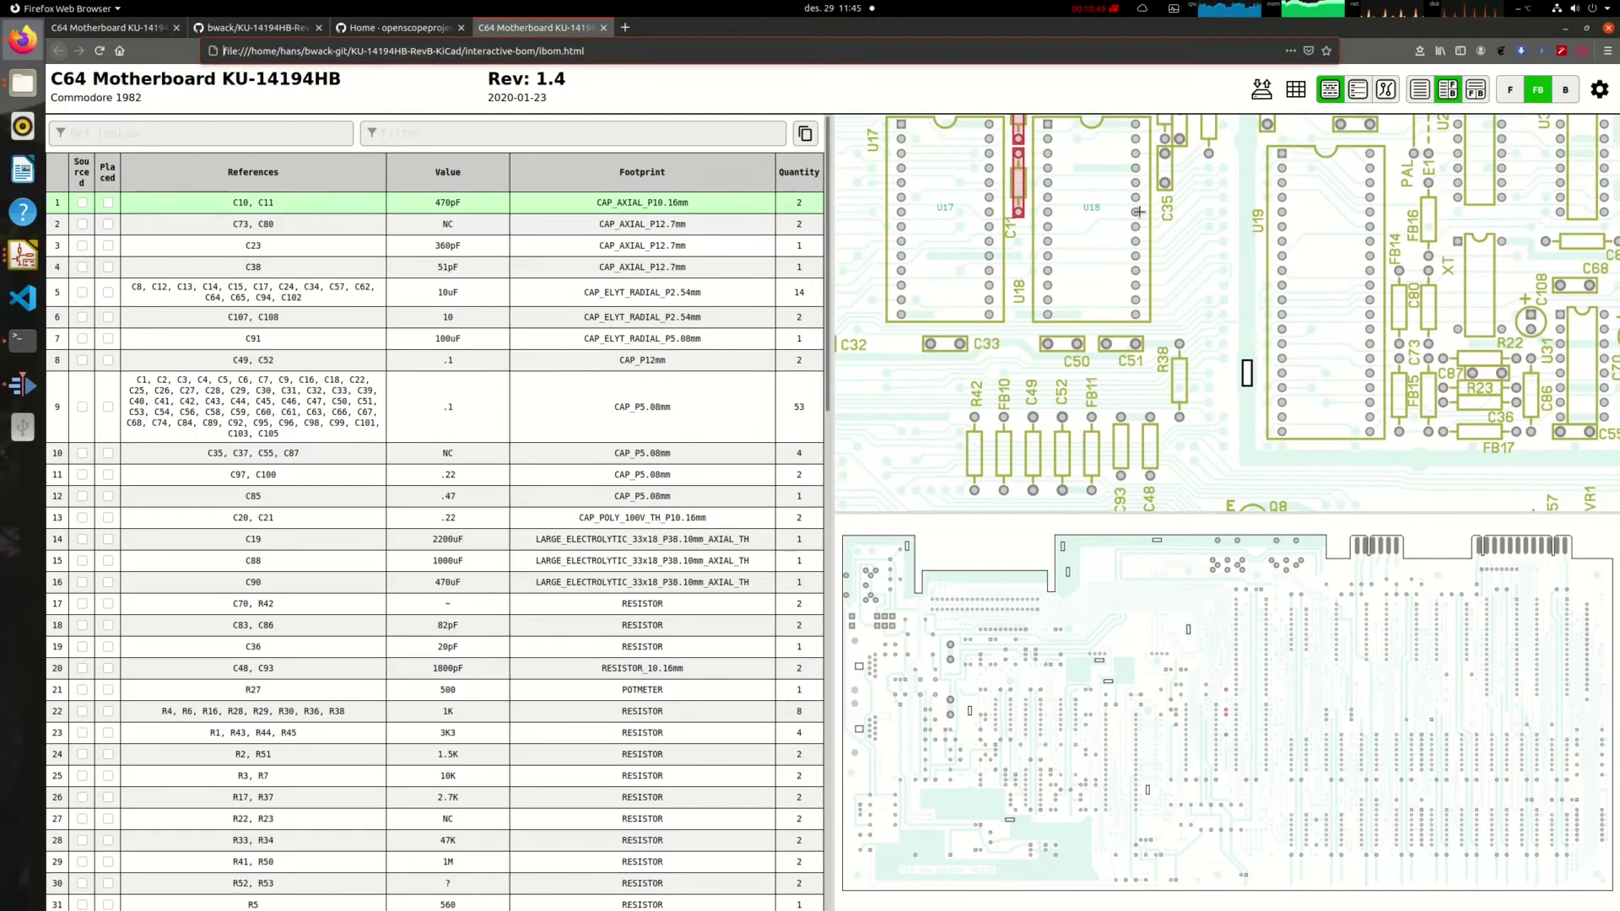
pyautogui.moveTo(1237, 325); pyautogui.dragTo(1123, 535)
pyautogui.moveTo(996, 395); pyautogui.dragTo(1162, 364)
# Highlight U7 and the net running through U6 and U7, then fit the whole board in view.
pyautogui.click(1072, 381)
pyautogui.click(1016, 381)
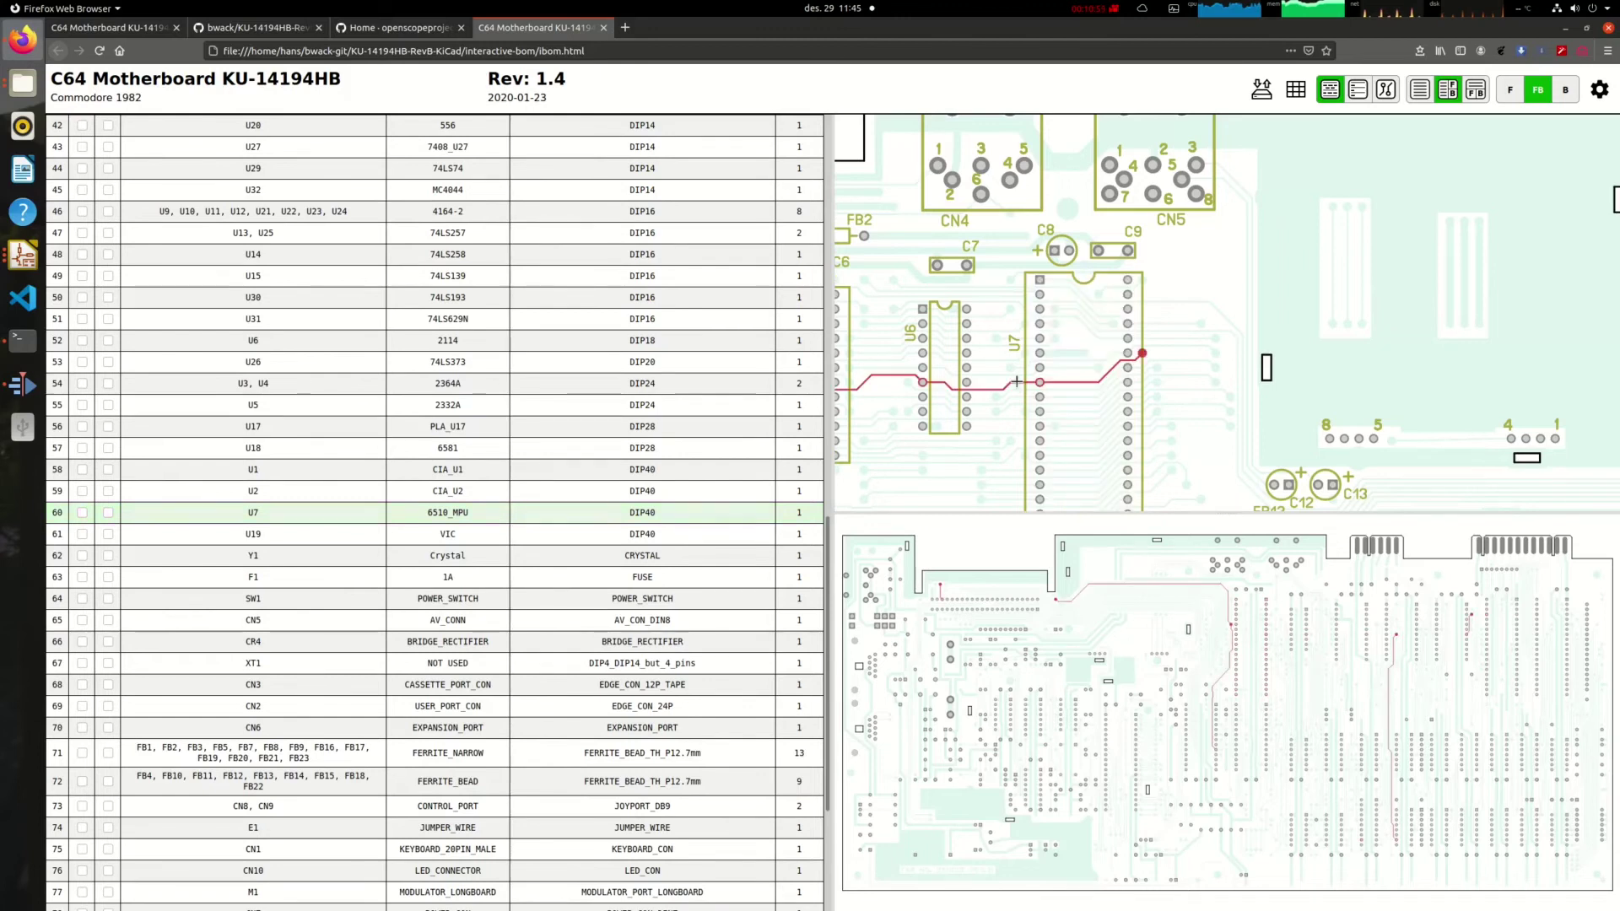
pyautogui.scroll(-5, 1019, 389)
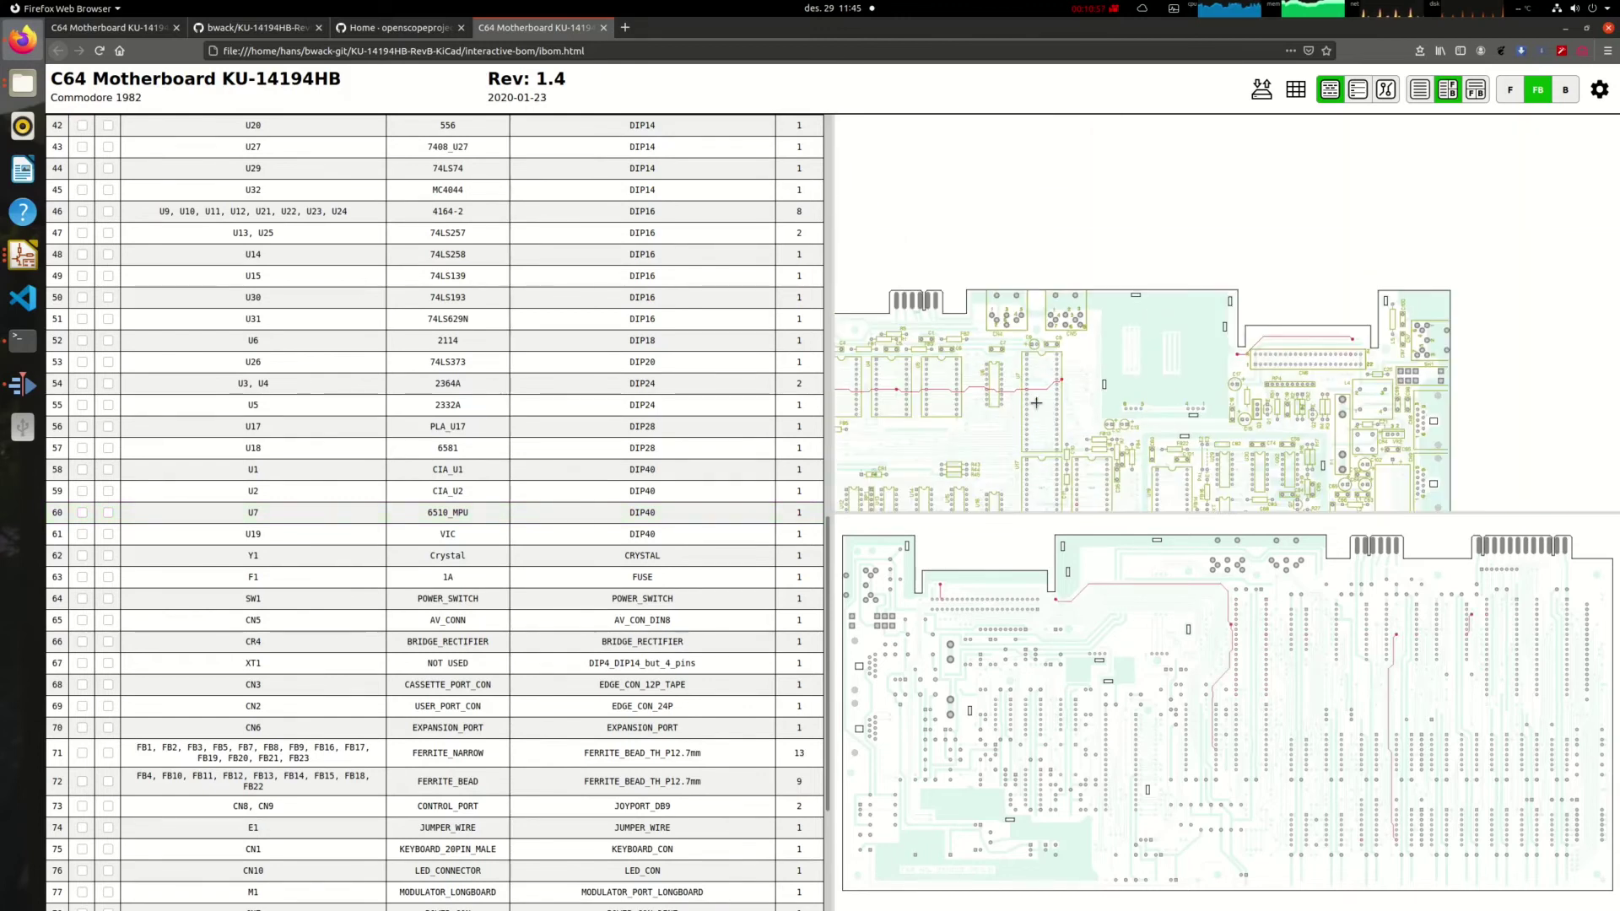
pyautogui.moveTo(1164, 337); pyautogui.dragTo(1149, 290)
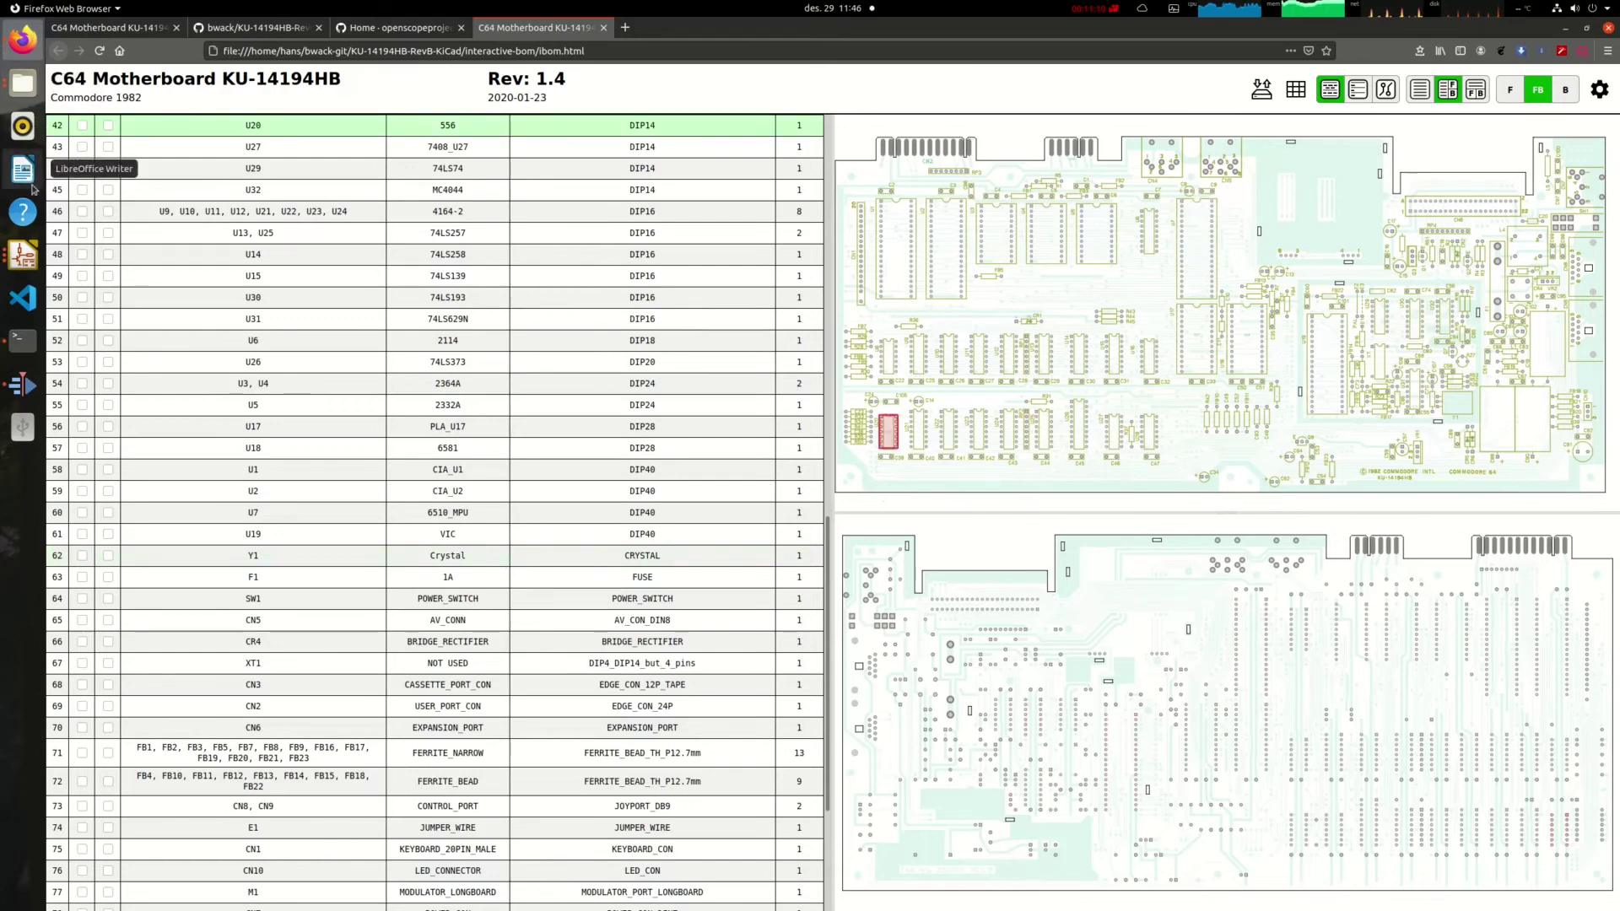
# Load the recently used VHDL6526.pro project in the KiCad project manager.
pyautogui.click(23, 255)
pyautogui.click(59, 48)
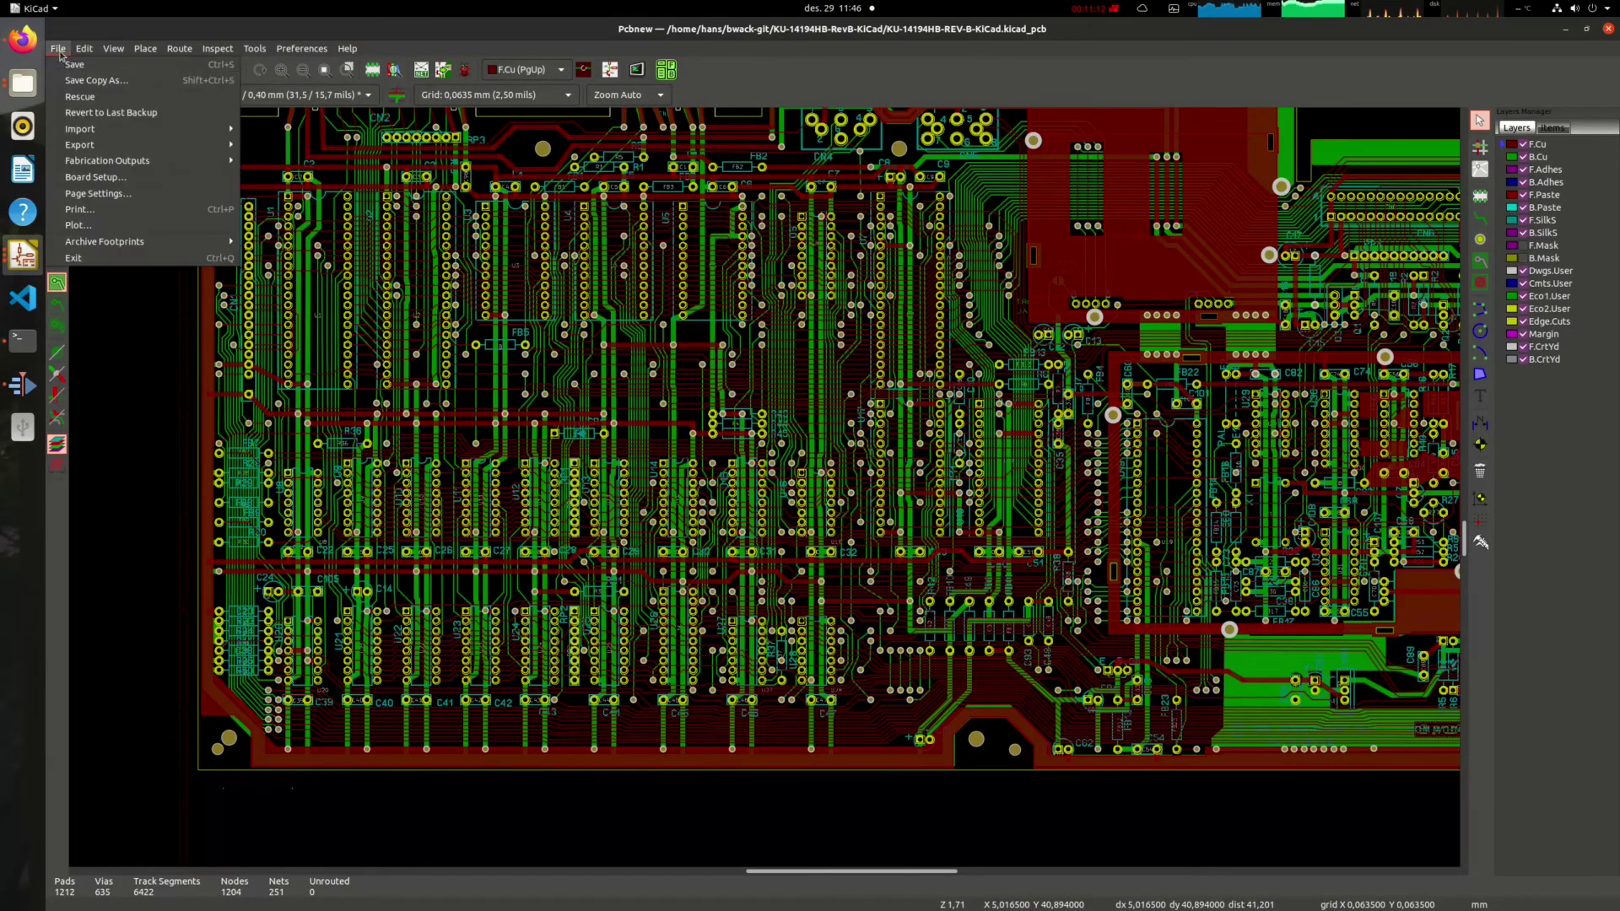
pyautogui.moveTo(166, 136)
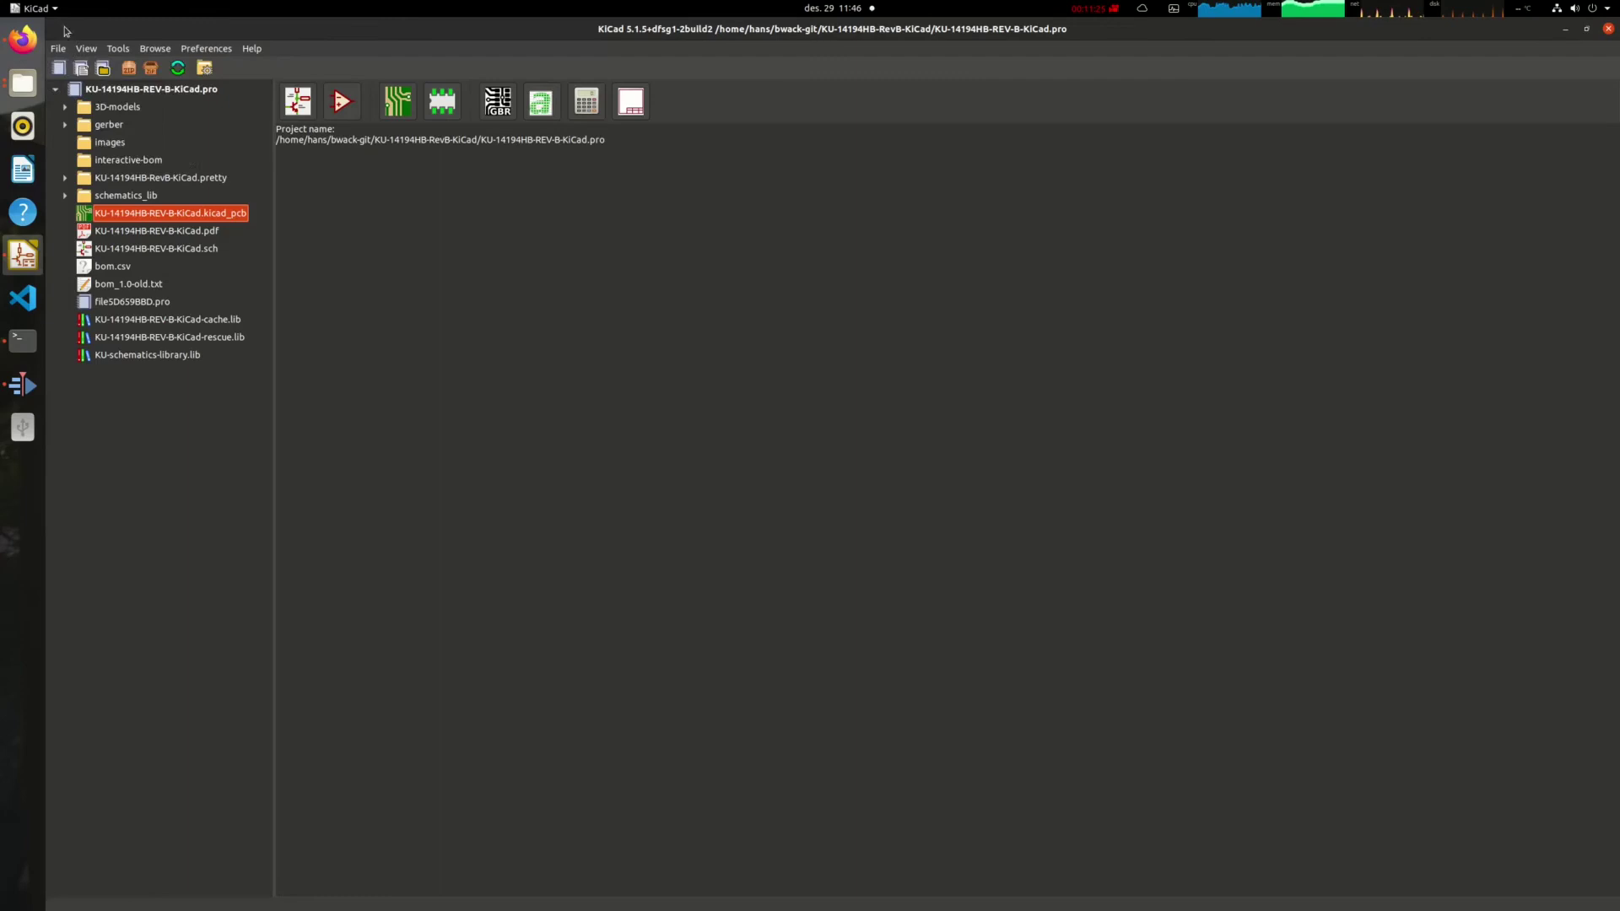
pyautogui.click(58, 48)
pyautogui.moveTo(186, 95)
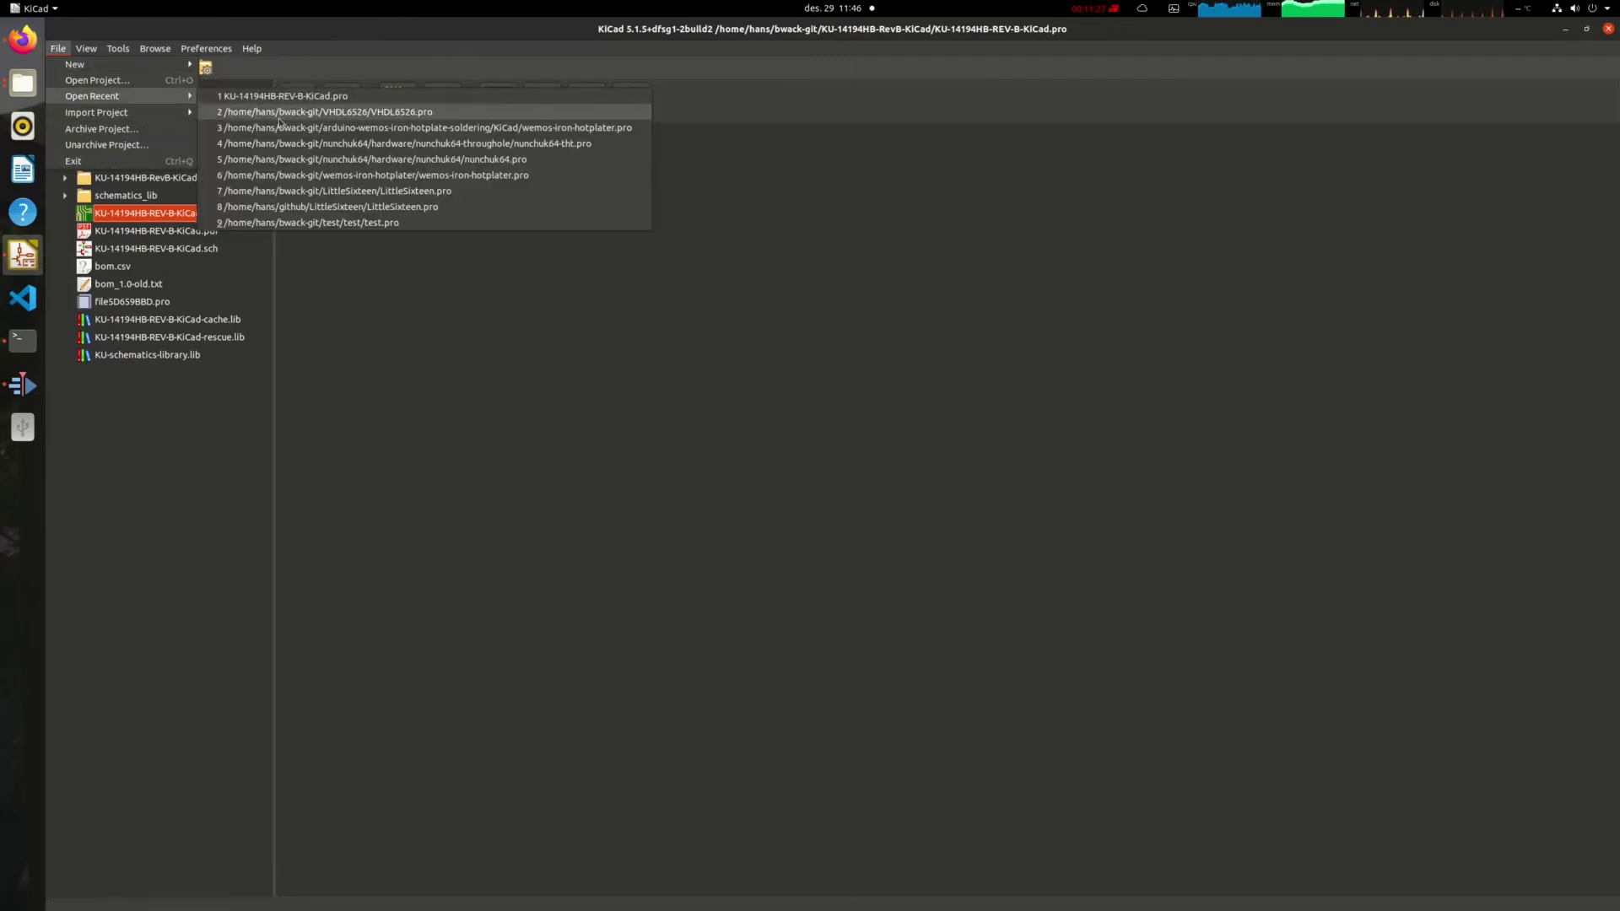
pyautogui.click(363, 112)
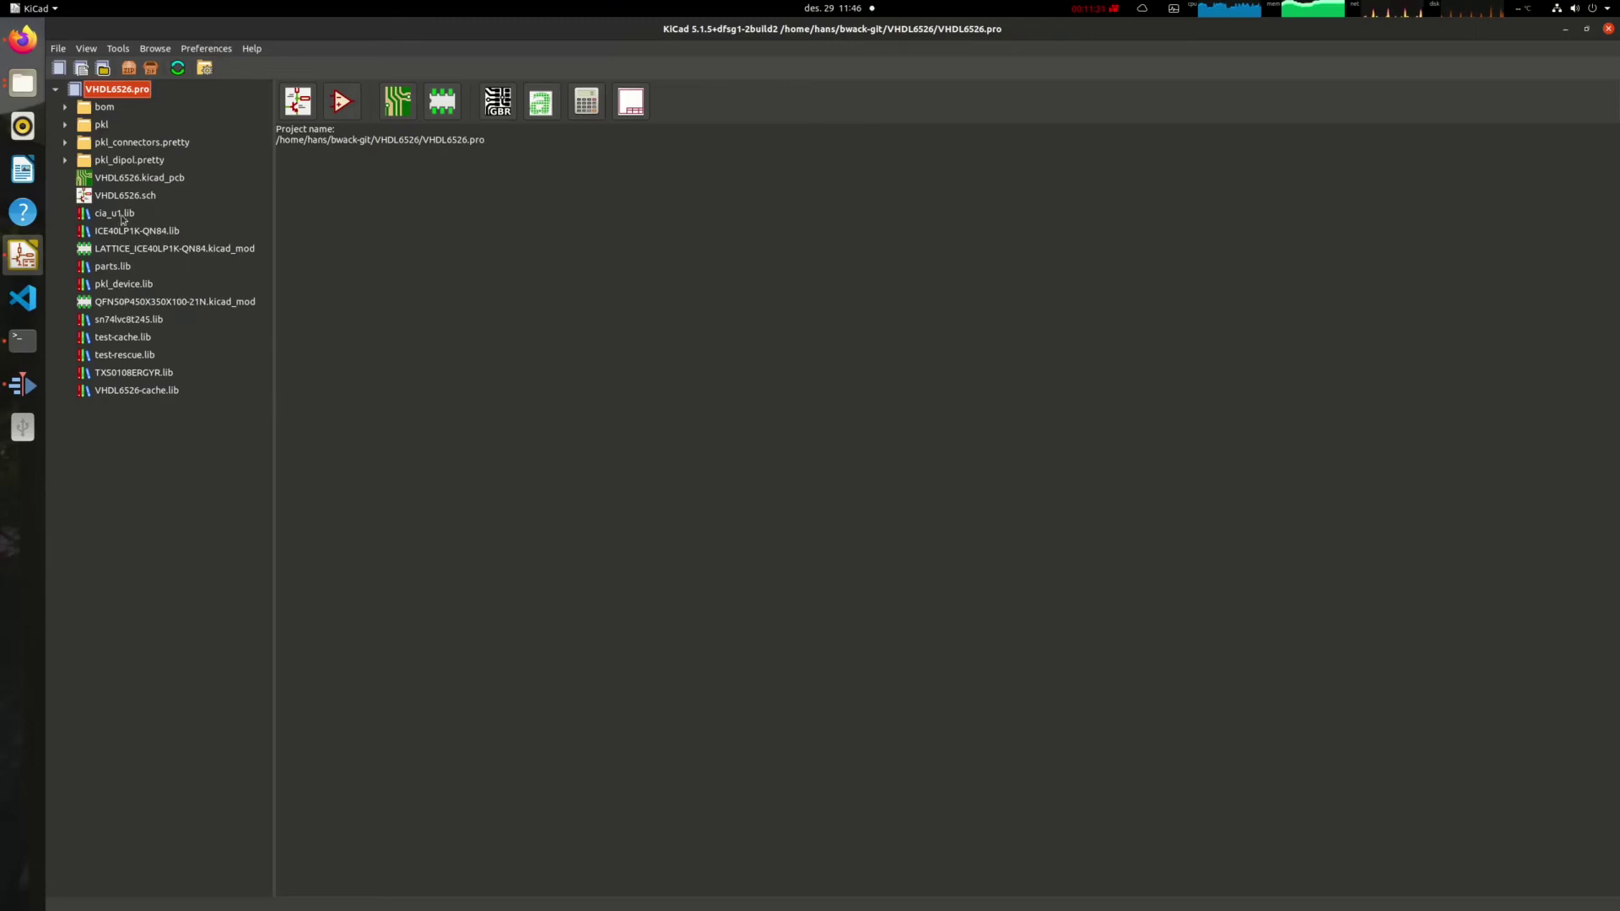
# Load VHDL6526.kicad_pcb in Pcbnew and zoom in on J1 and the nearby capacitors.
pyautogui.click(122, 180)
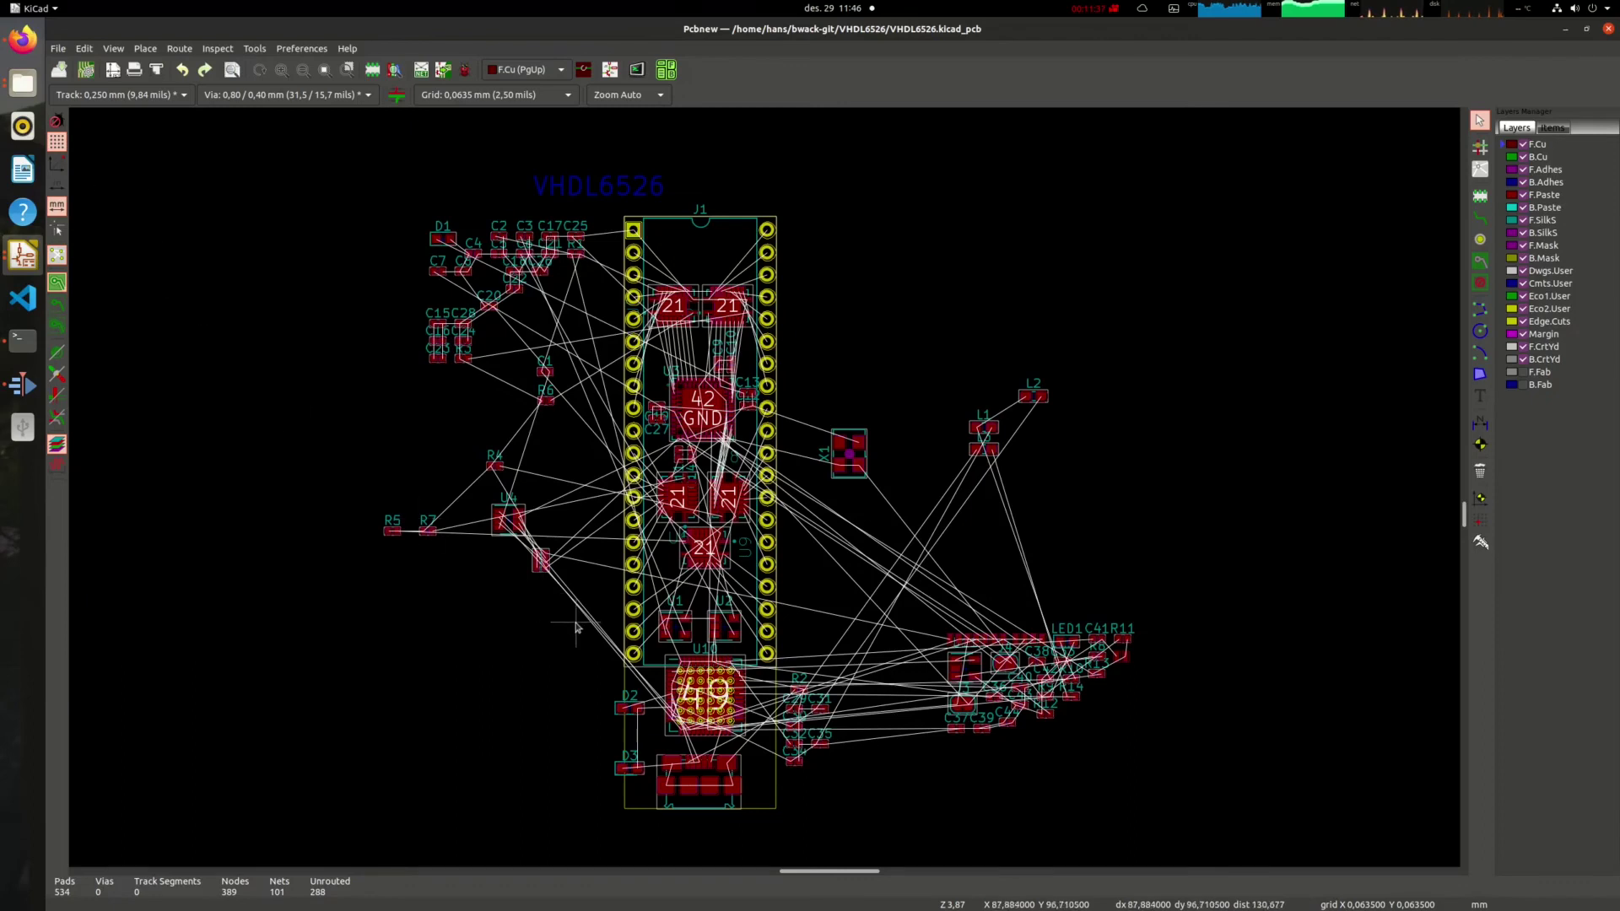
pyautogui.scroll(2, 706, 620)
pyautogui.scroll(2, 764, 491)
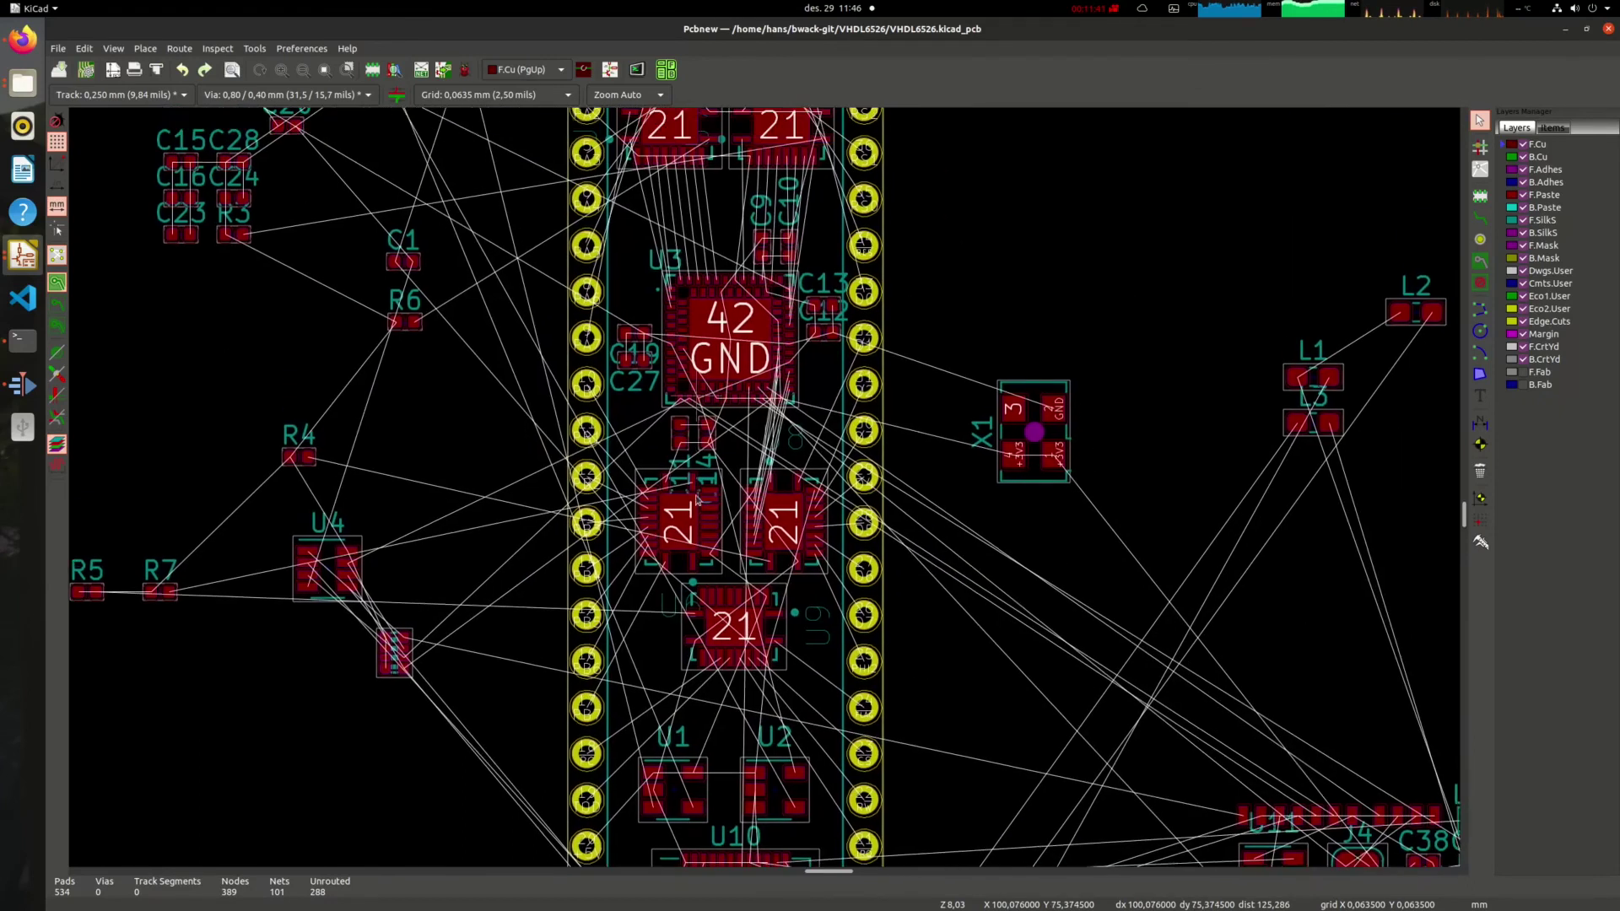
pyautogui.keyDown('shift'); pyautogui.scroll(4, 696, 429); pyautogui.keyUp('shift')
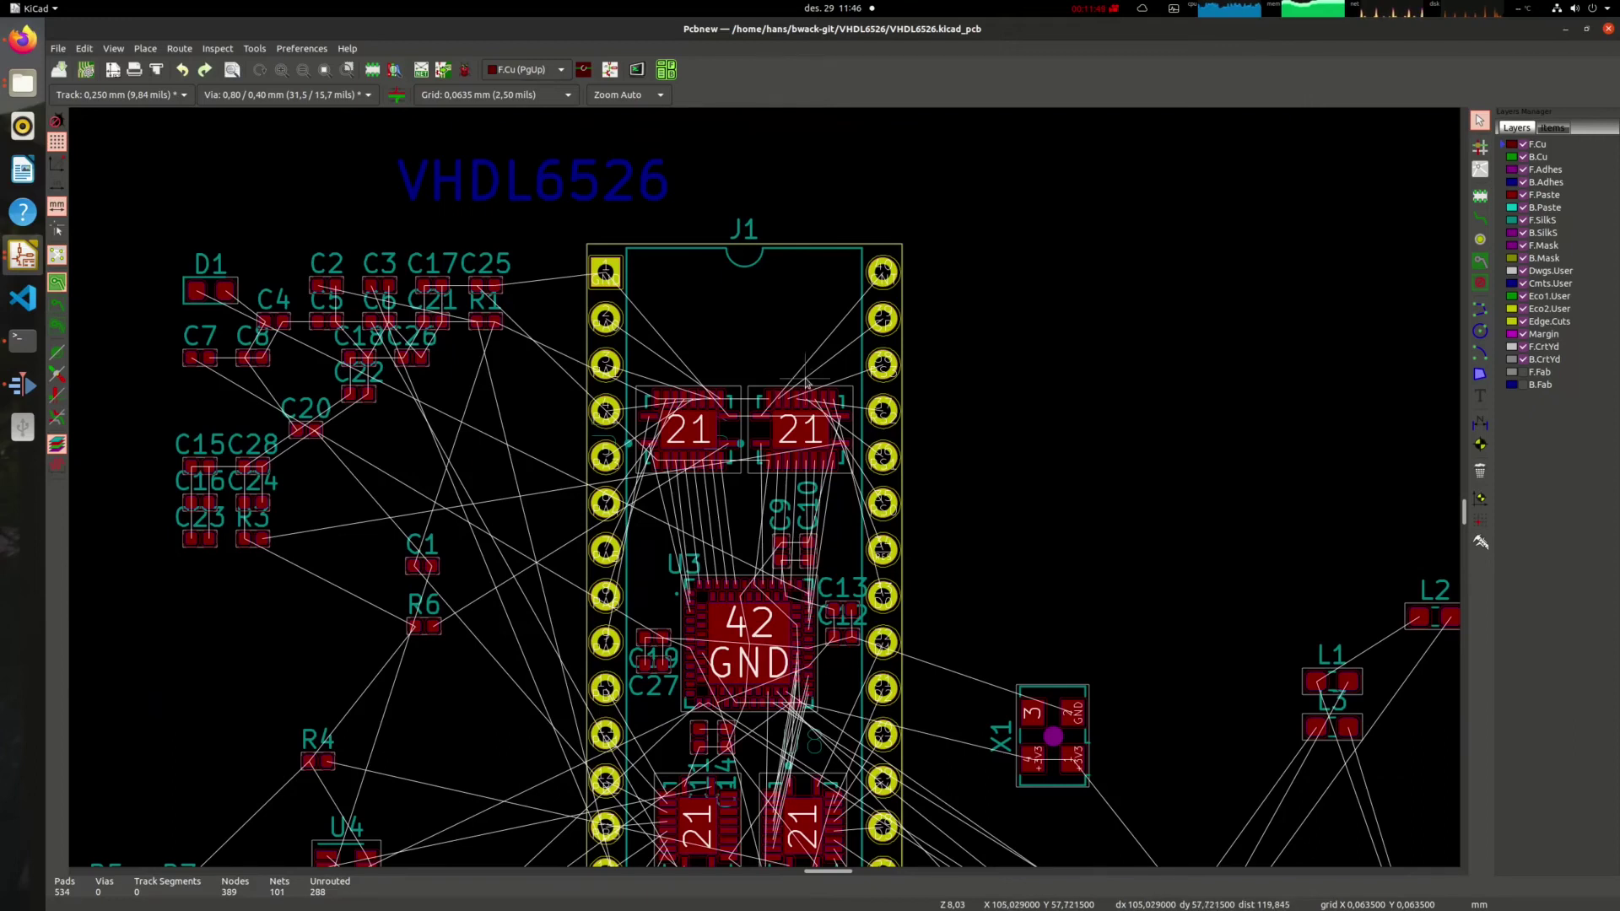
pyautogui.scroll(2, 768, 489)
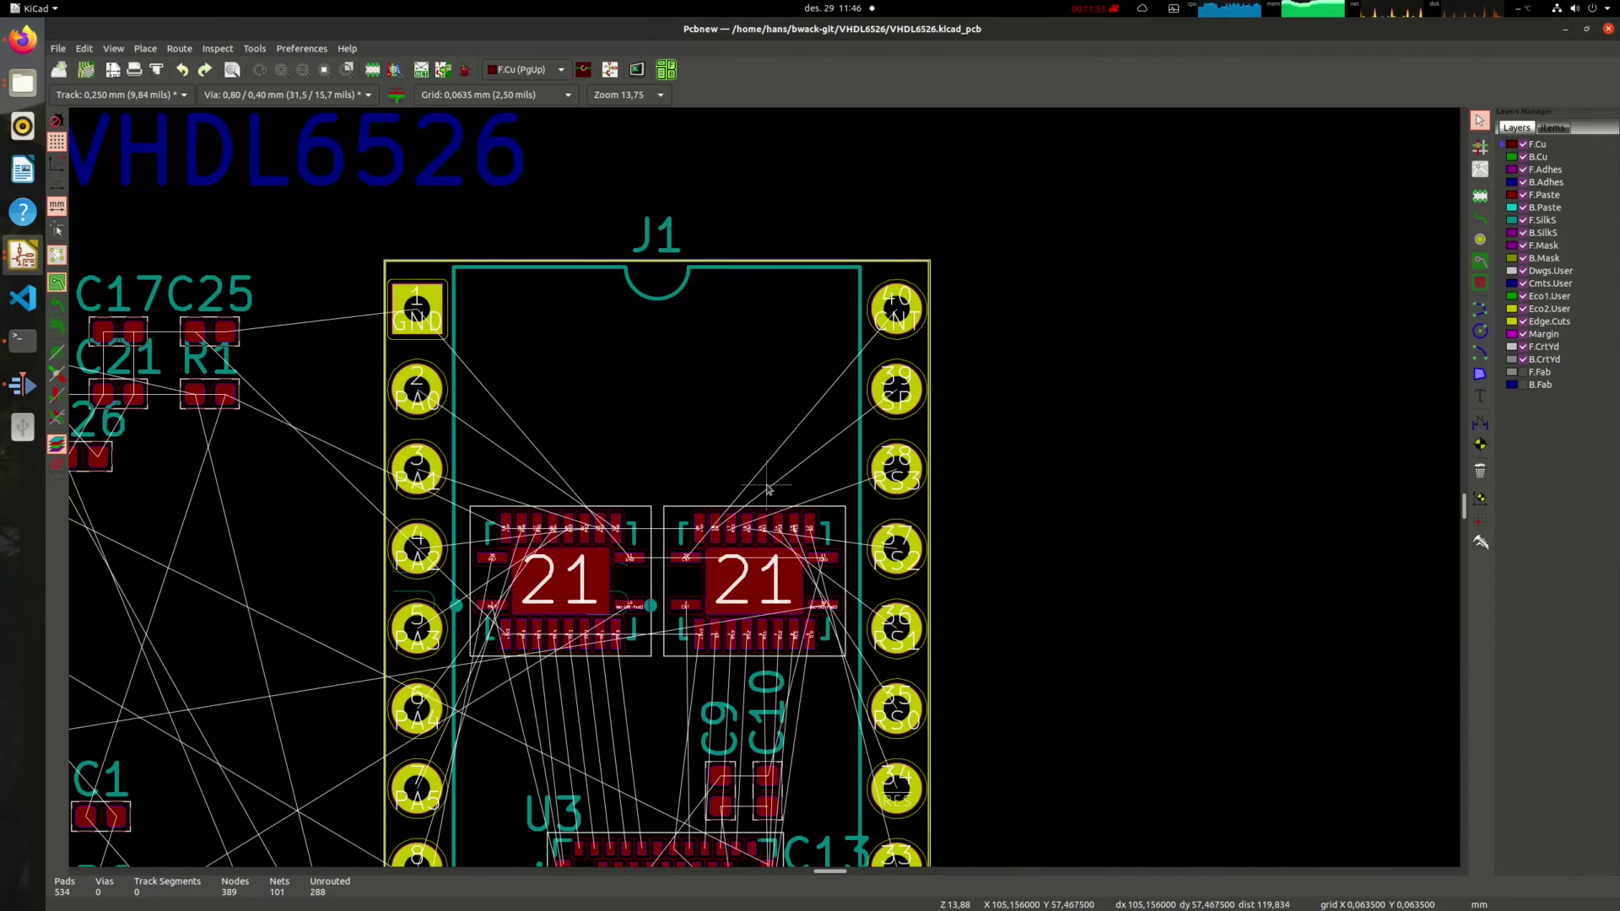
pyautogui.scroll(-4, 768, 489)
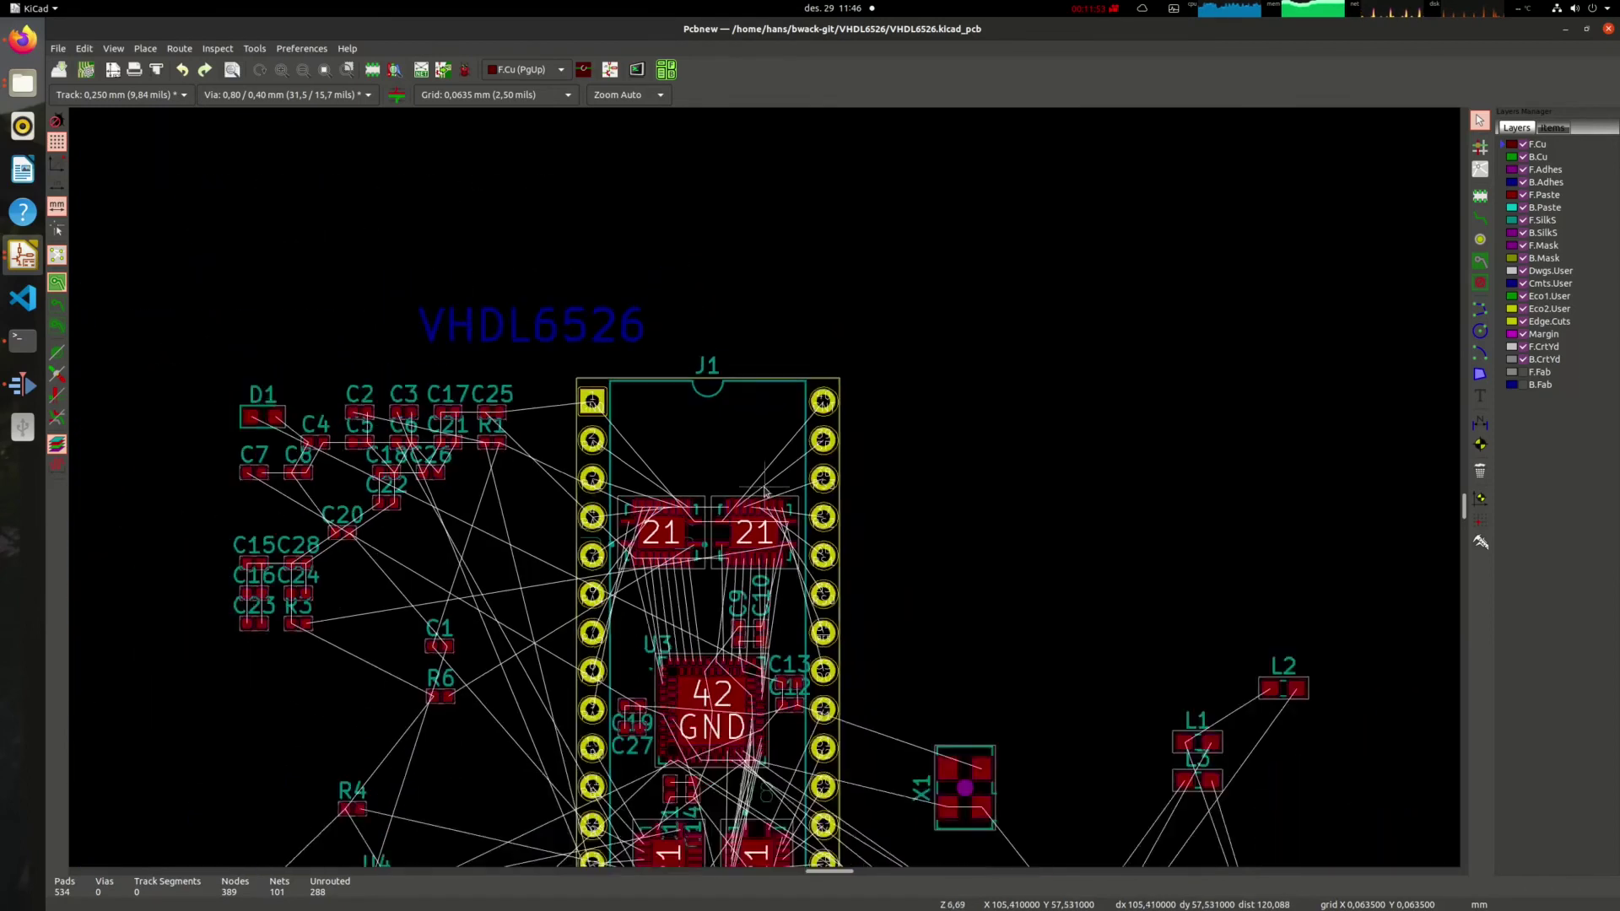
pyautogui.scroll(5, 765, 489)
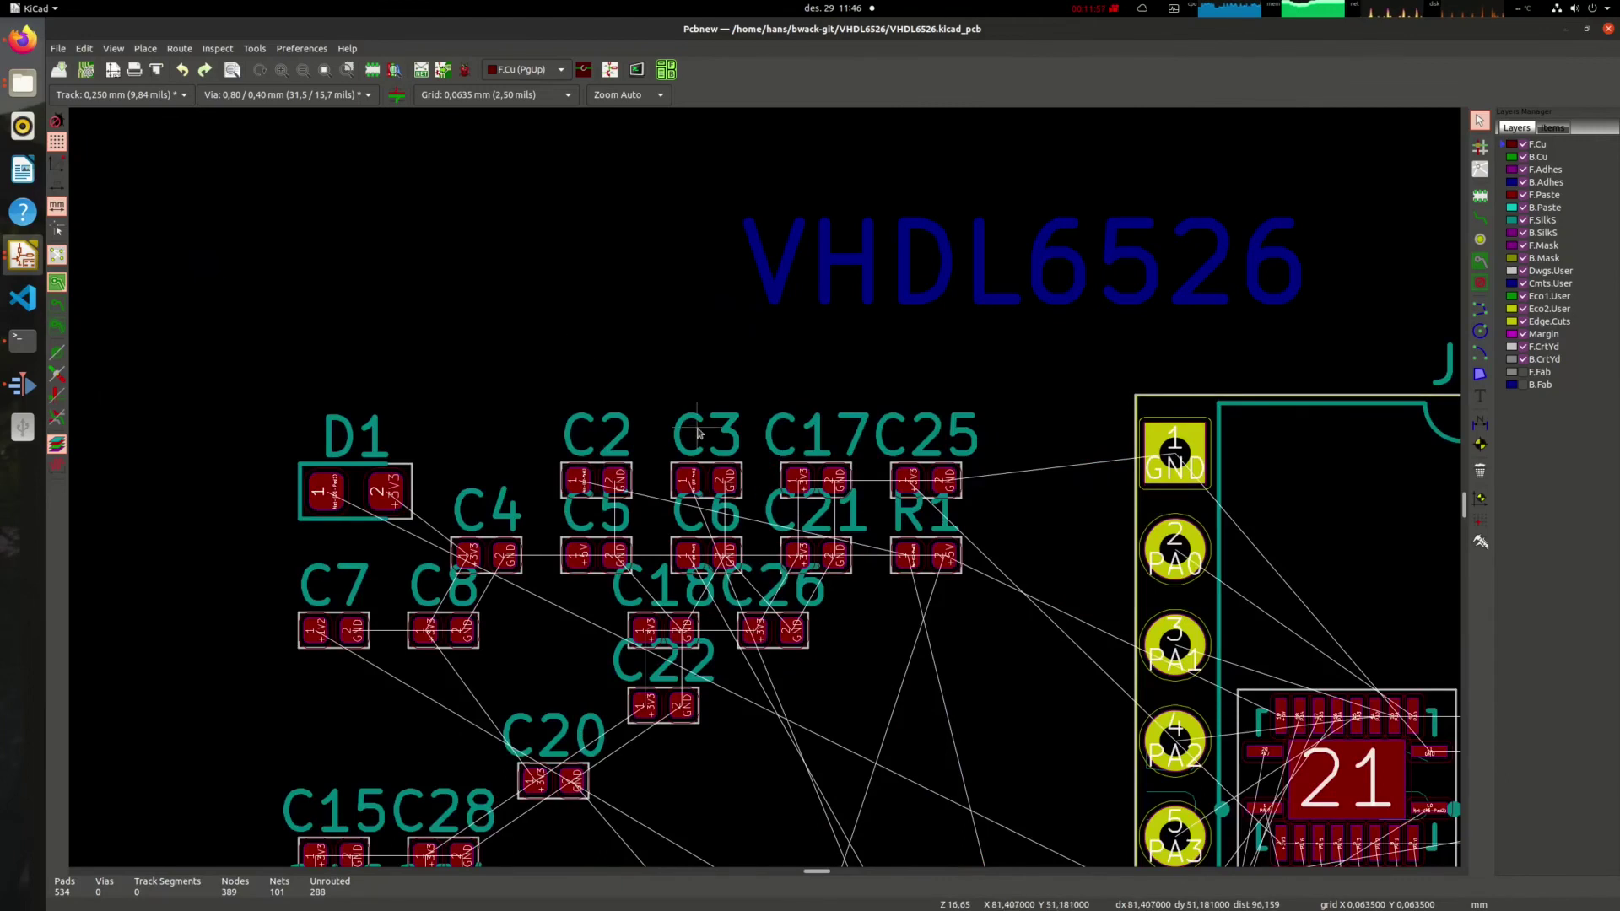
# Select the C3, C17 and C25 reference labels, then zoom out to centre the whole board.
pyautogui.click(697, 433)
pyautogui.click(817, 434)
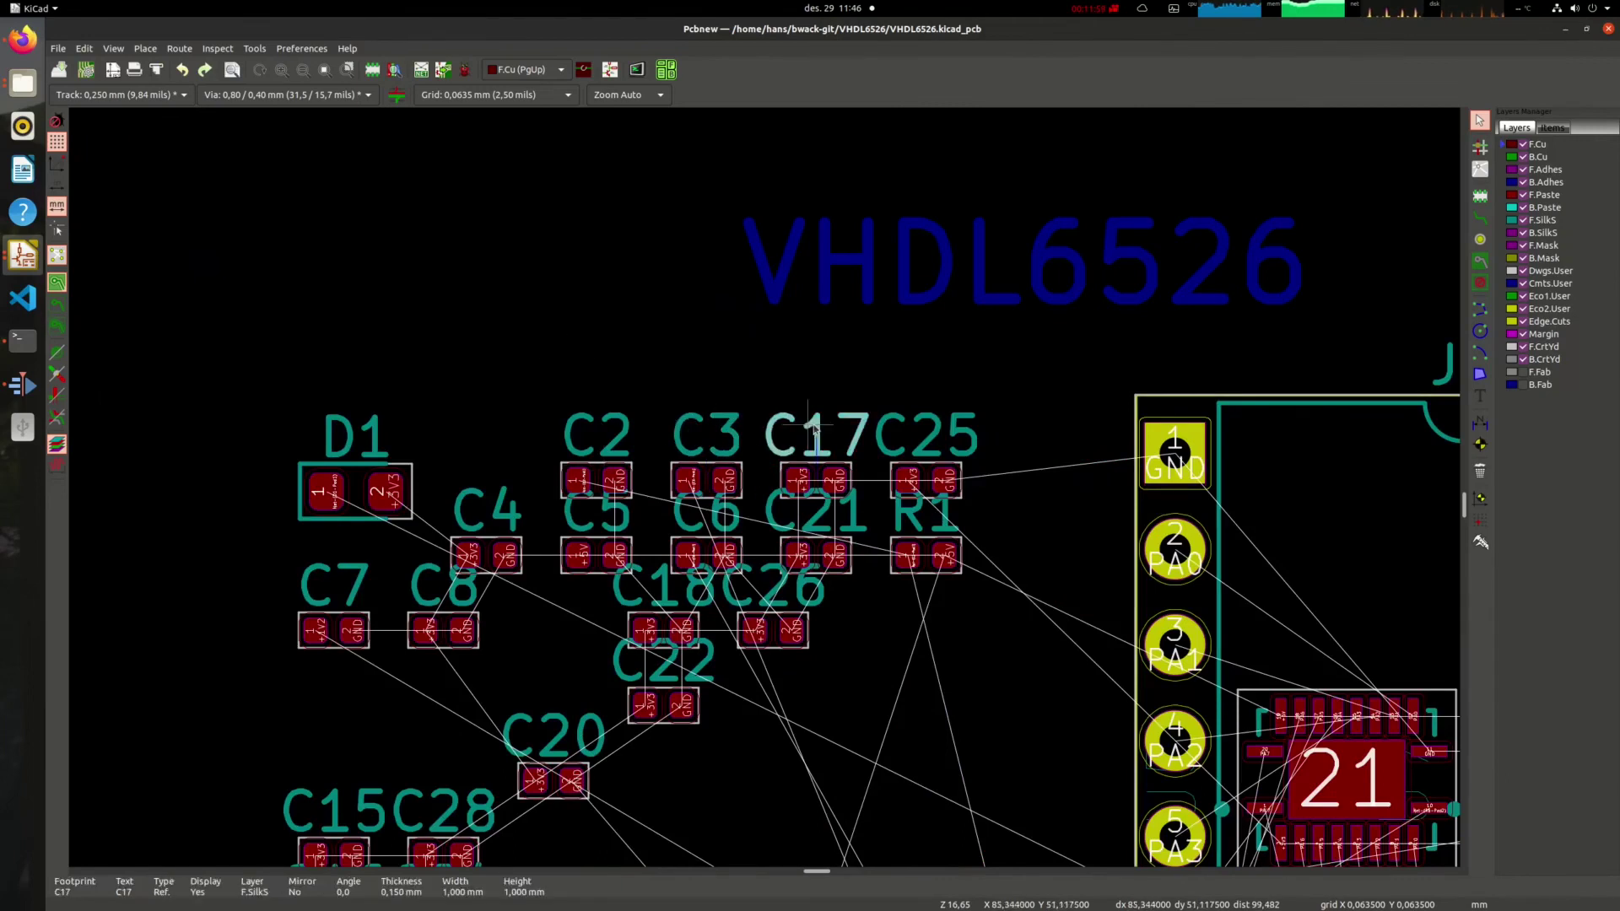
pyautogui.click(926, 435)
pyautogui.scroll(-3, 832, 482)
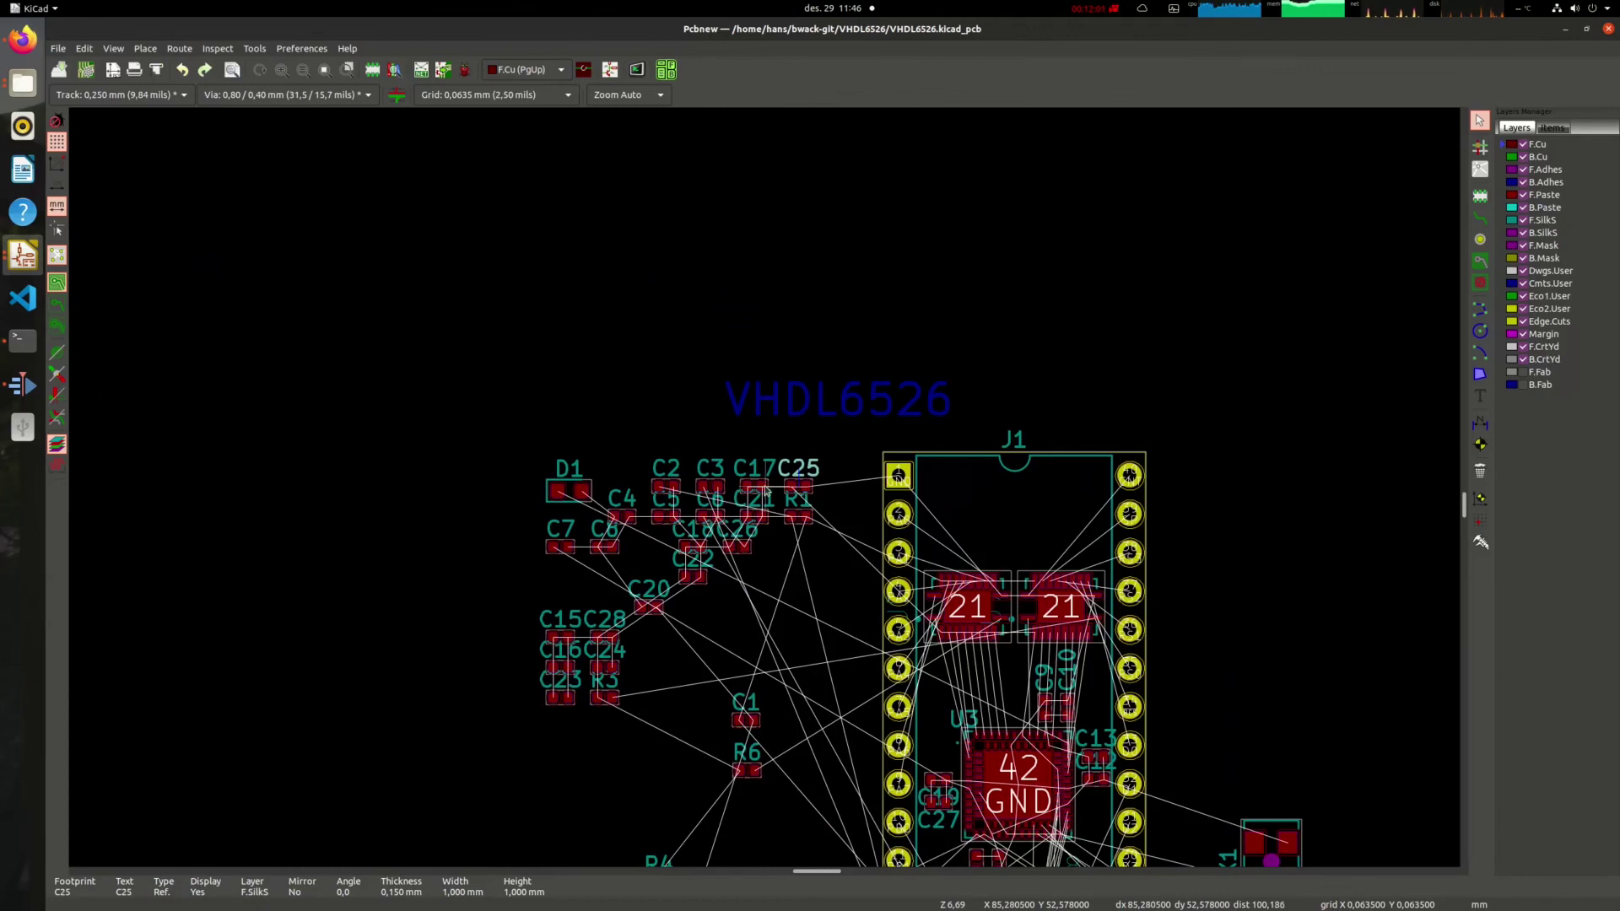
pyautogui.scroll(-2, 765, 489)
pyautogui.moveTo(765, 489); pyautogui.dragTo(663, 368, button='middle')
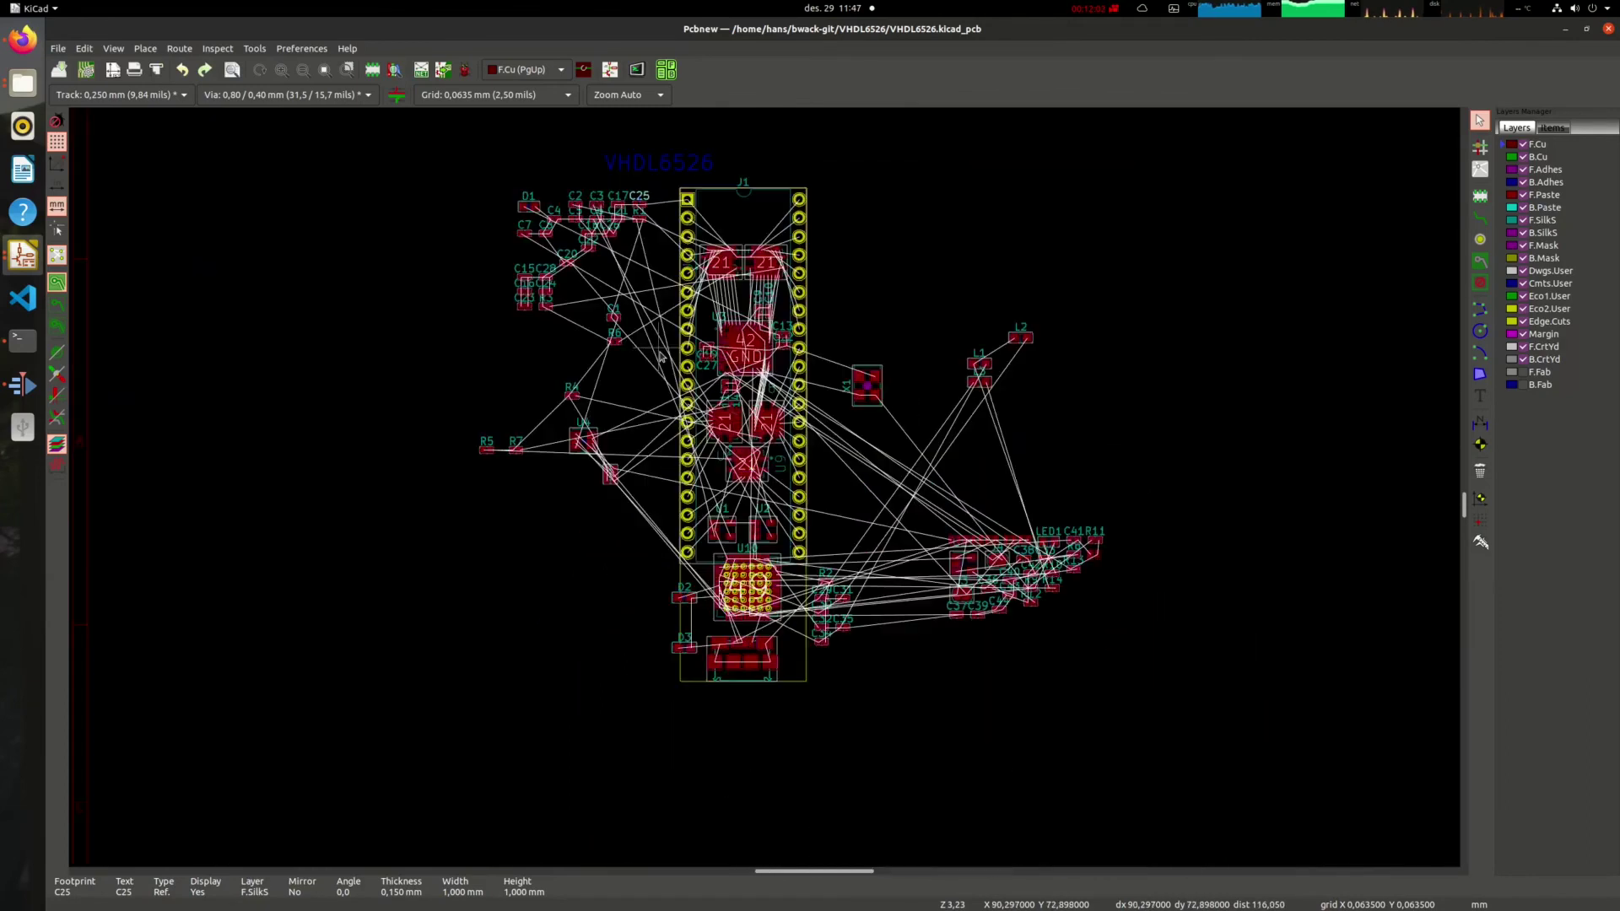